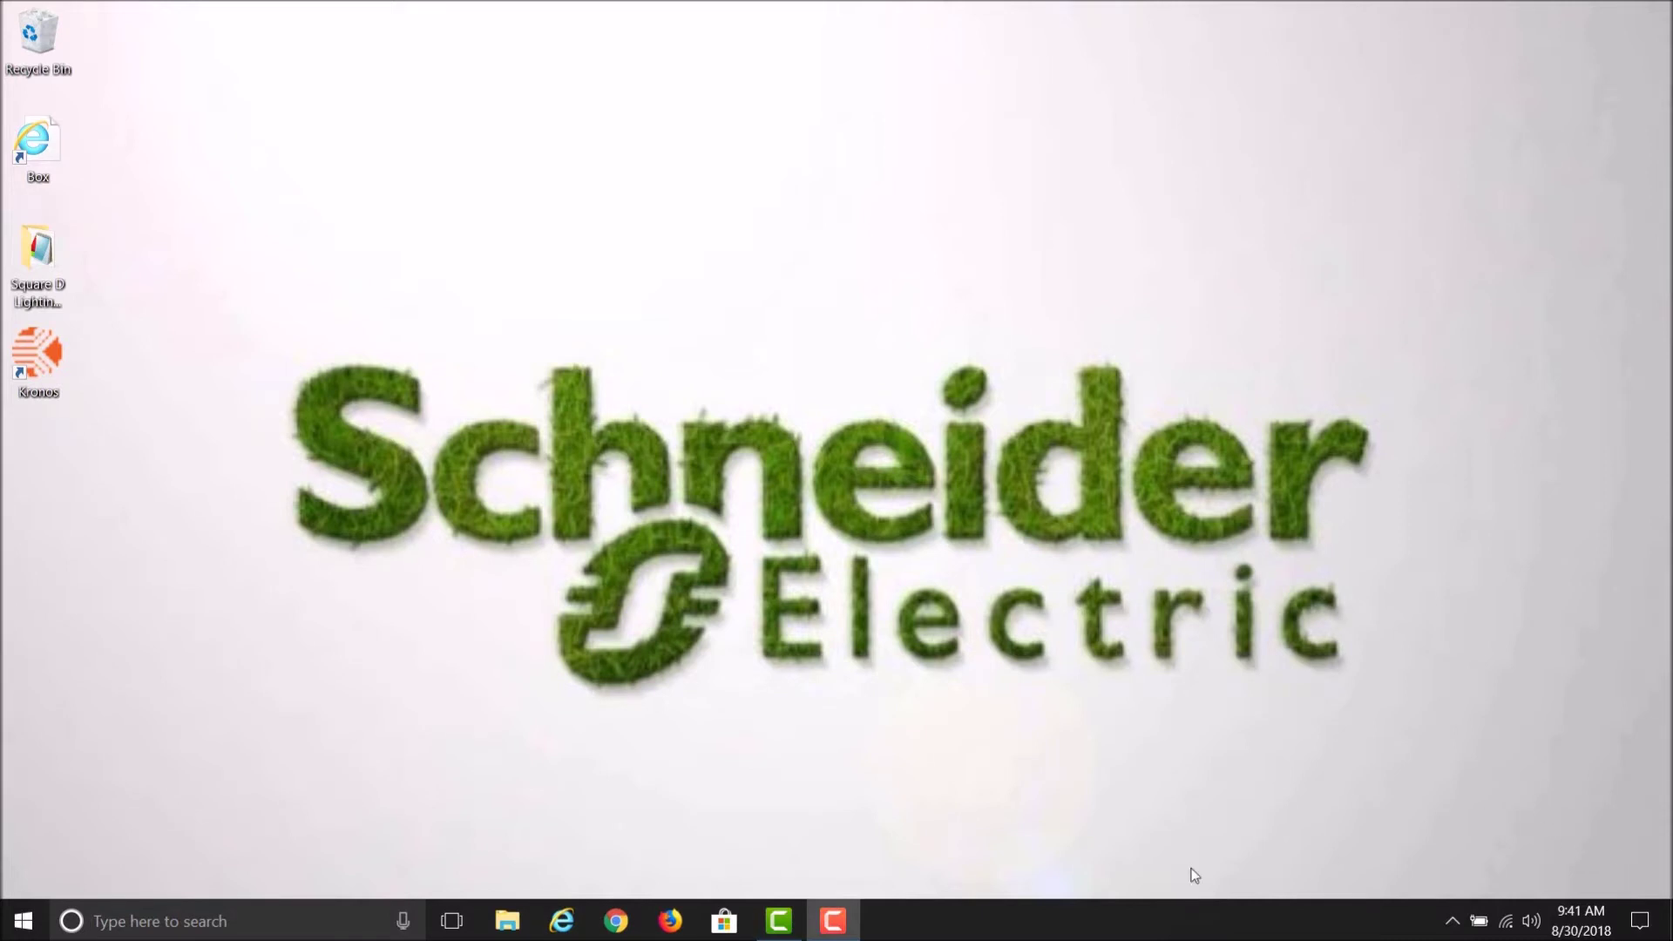
- Open the G3 to G4 Template Converstion Utlity folder in Downloads and run the PowerlinkConfiguratorTool application as administrator
click(527, 921)
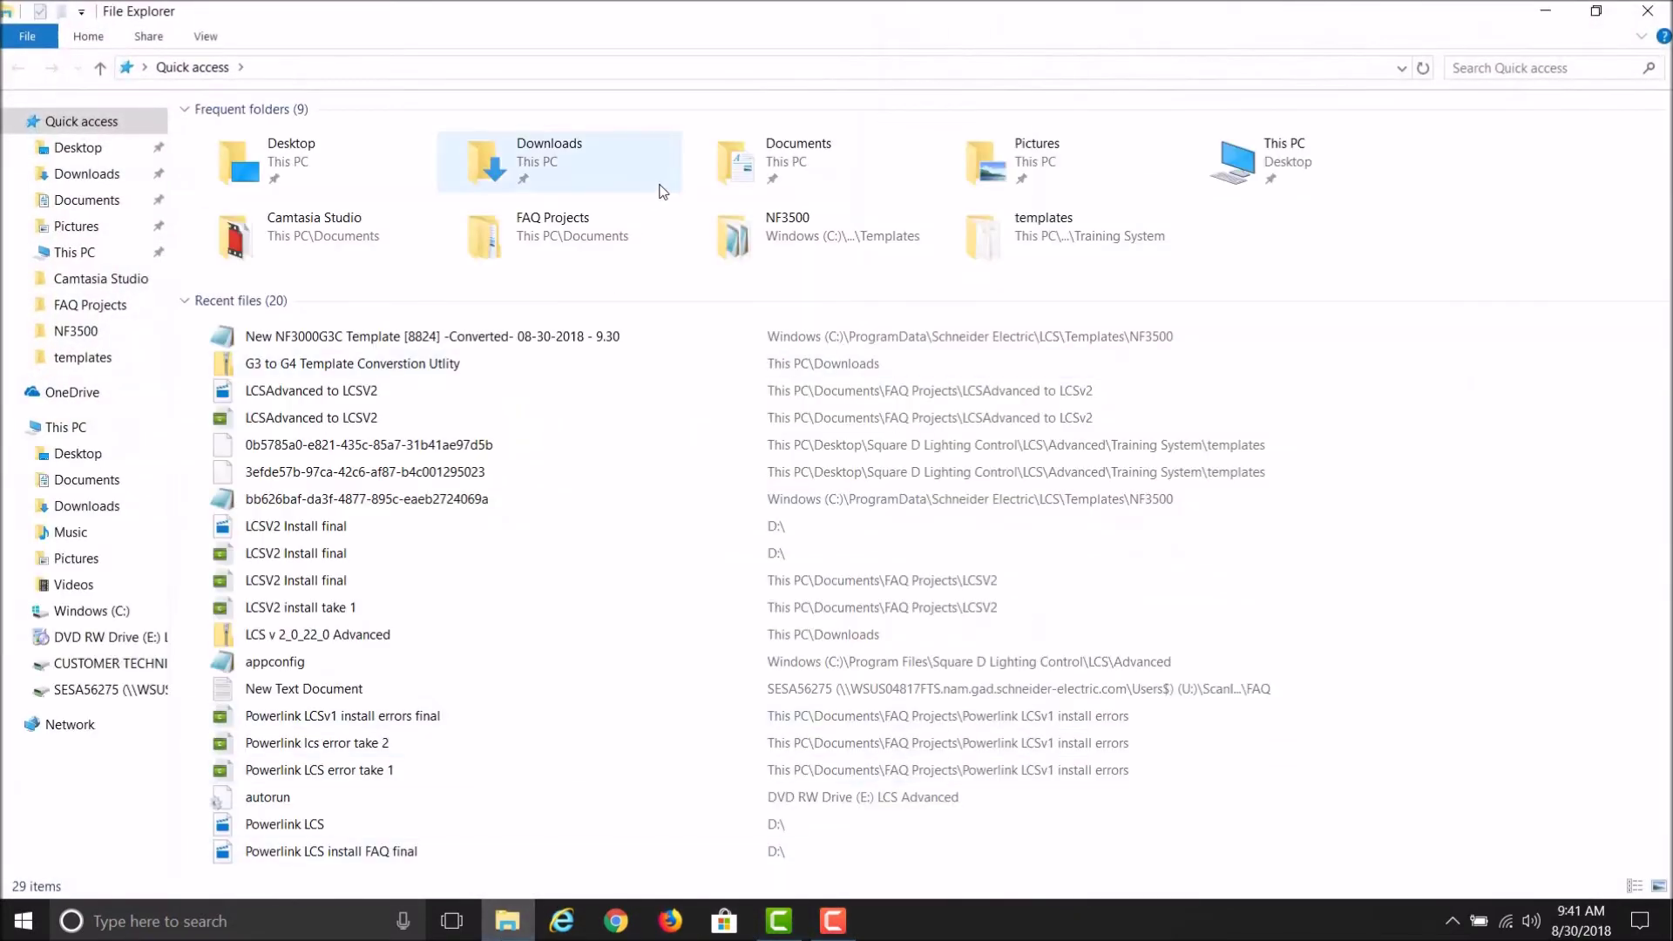
double_click(556, 158)
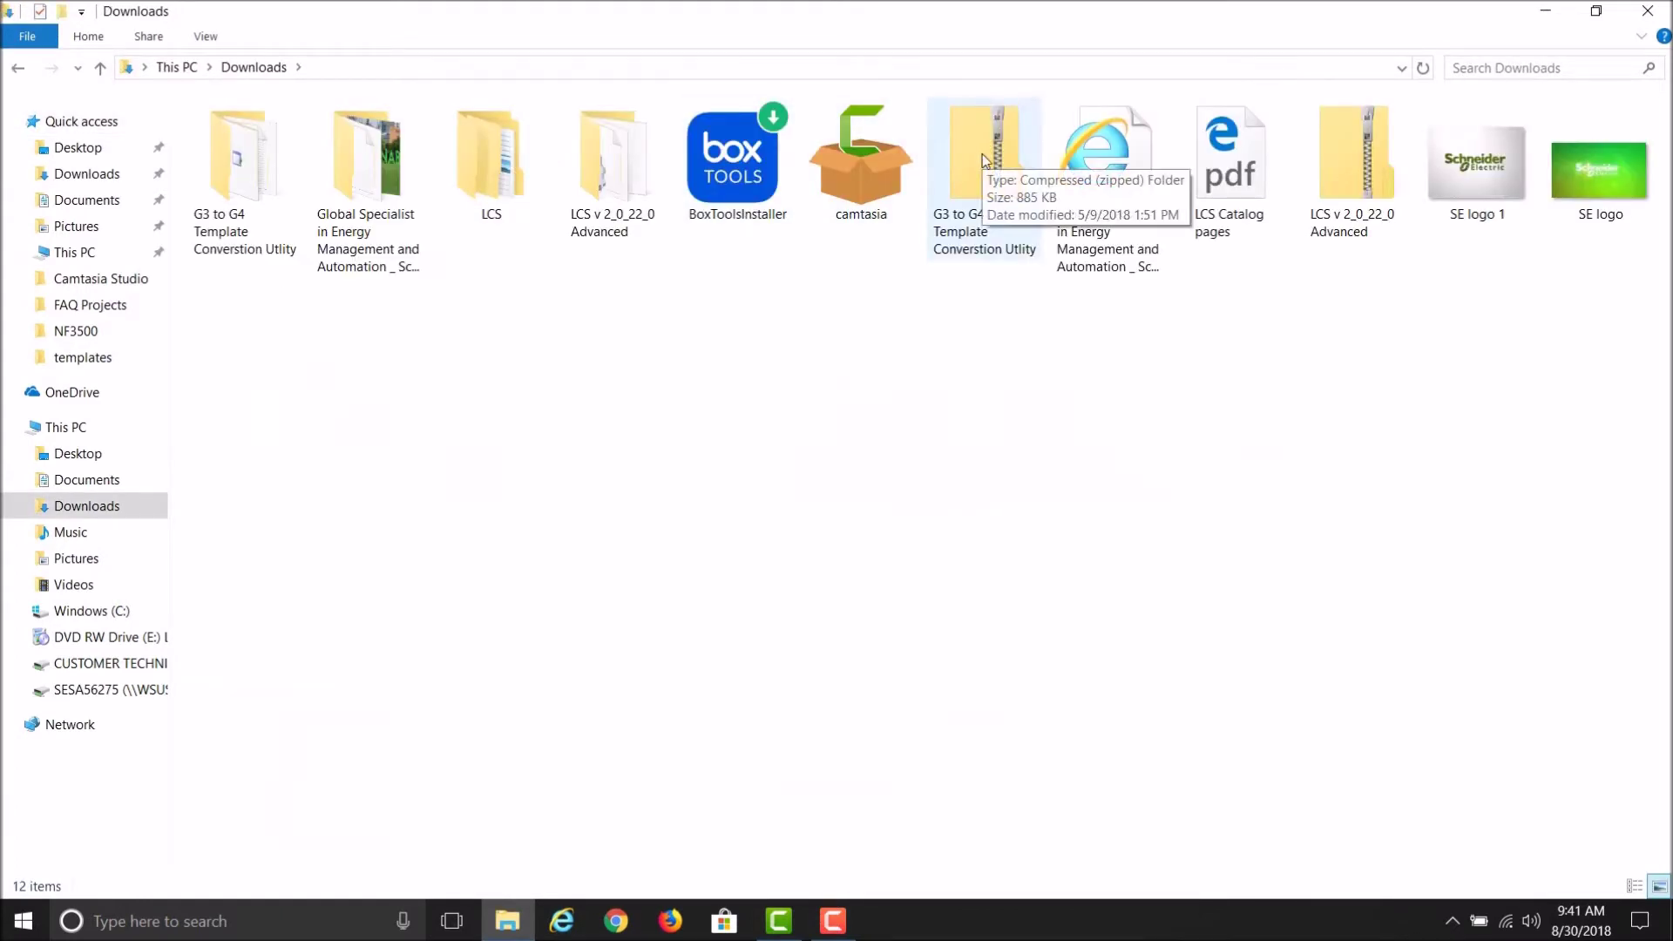
double_click(245, 178)
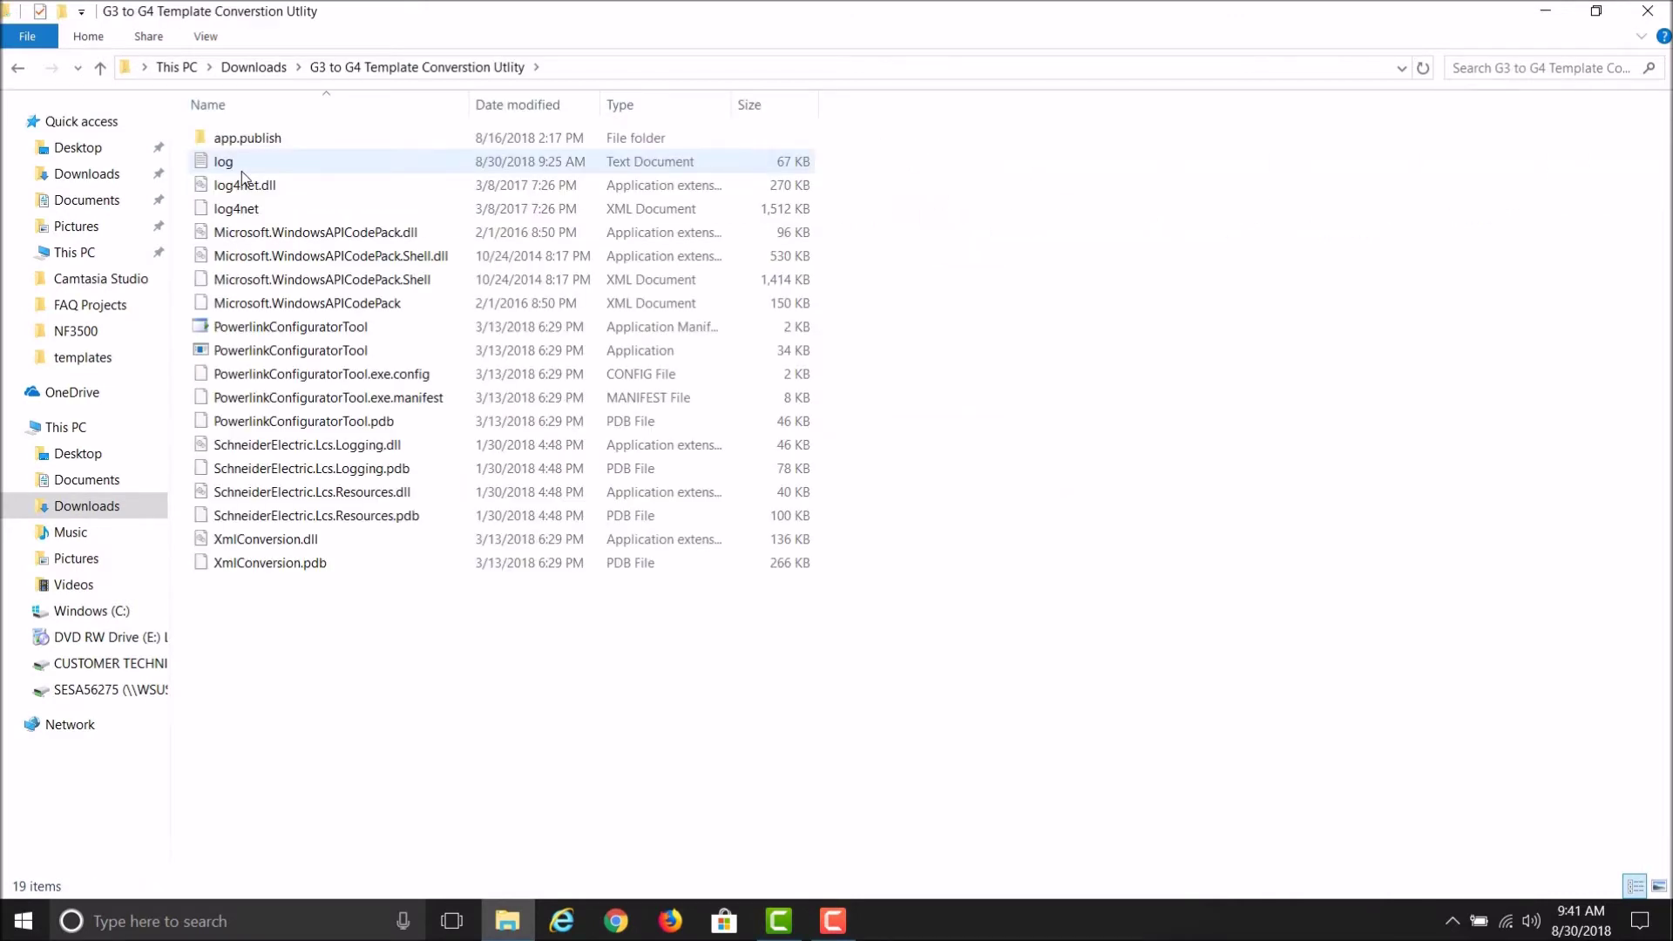
click(324, 356)
right_click(323, 354)
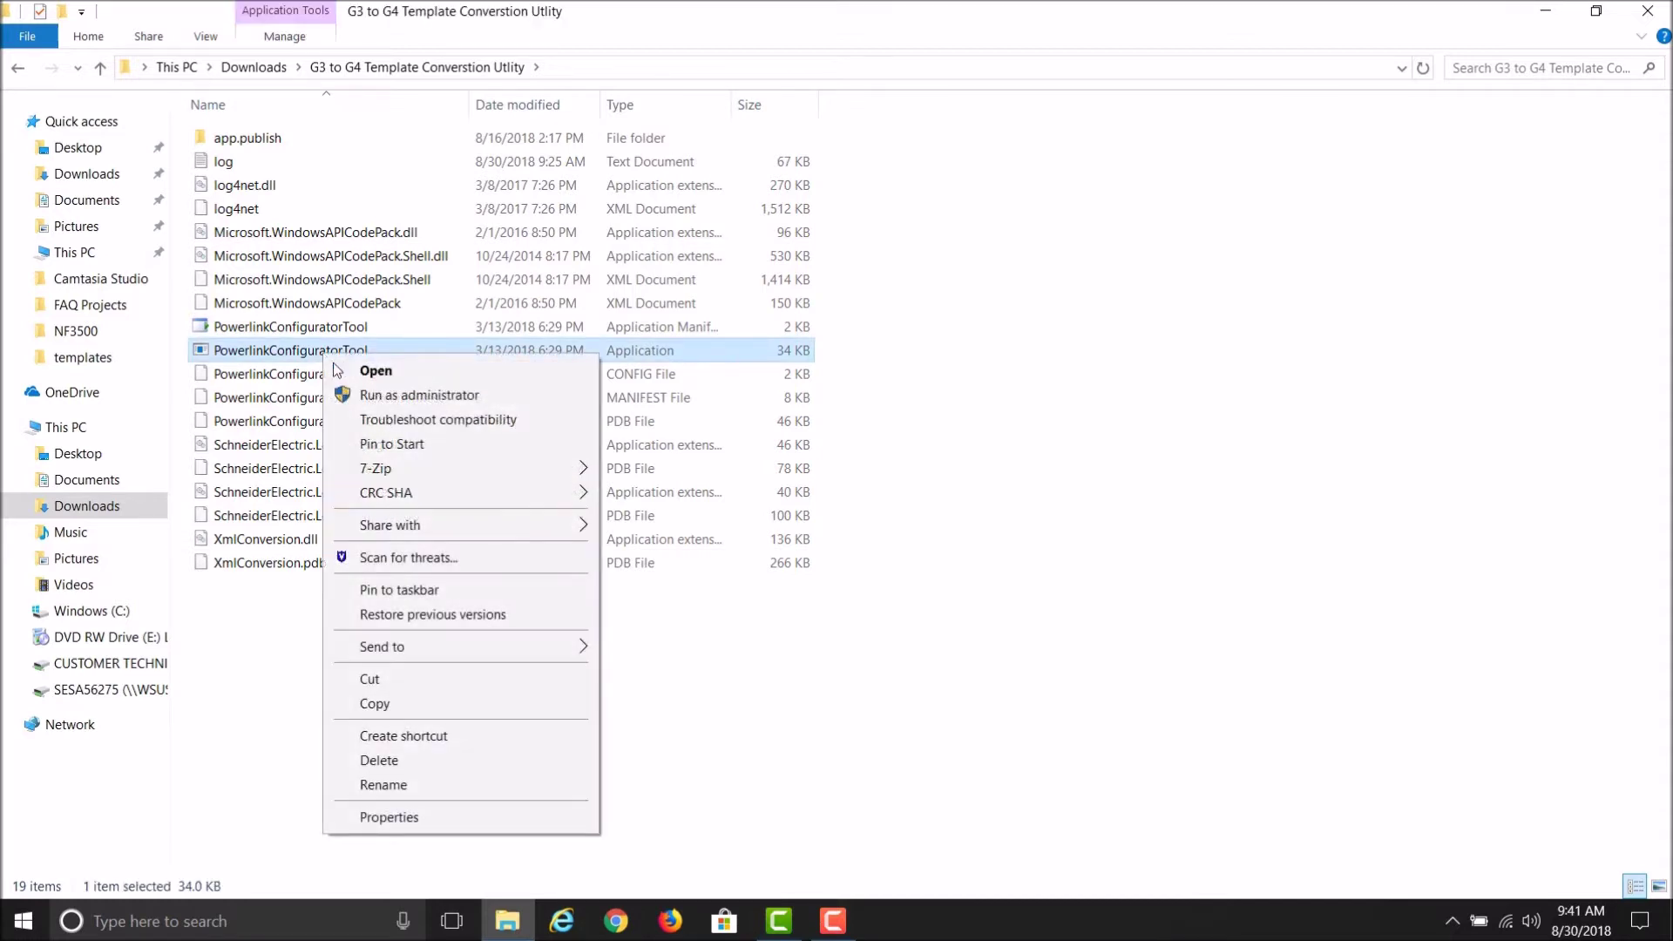
click(376, 396)
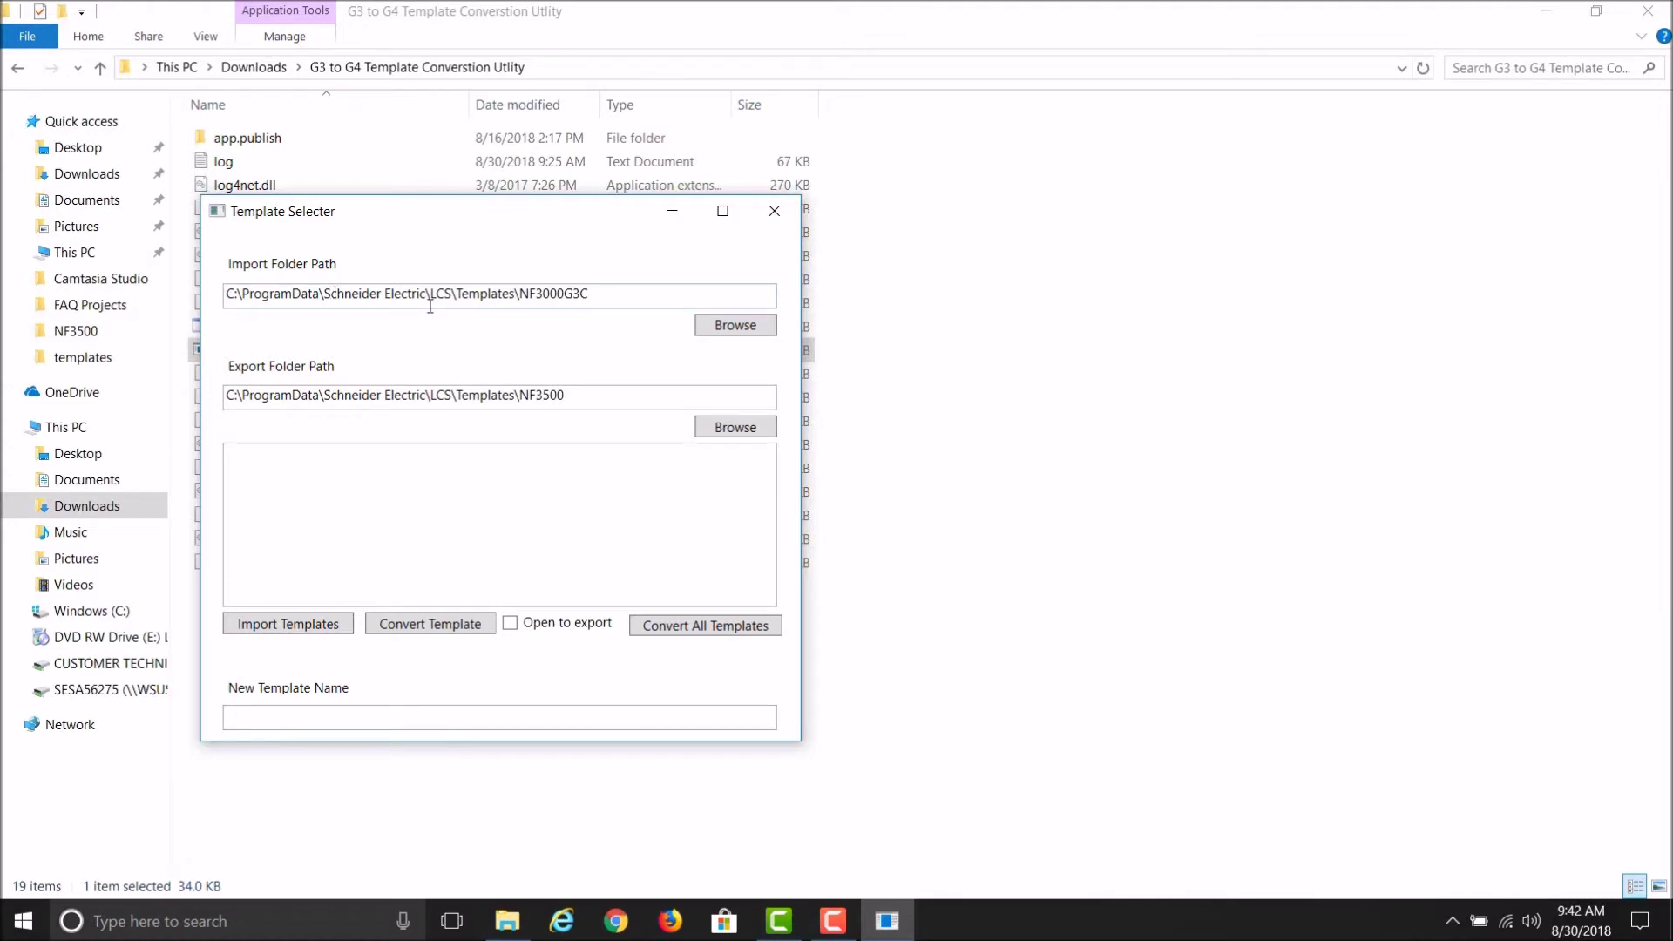
- Launch LCS Advanced alongside the template conversion utility
click(32, 921)
scroll(493, 788, down, 5)
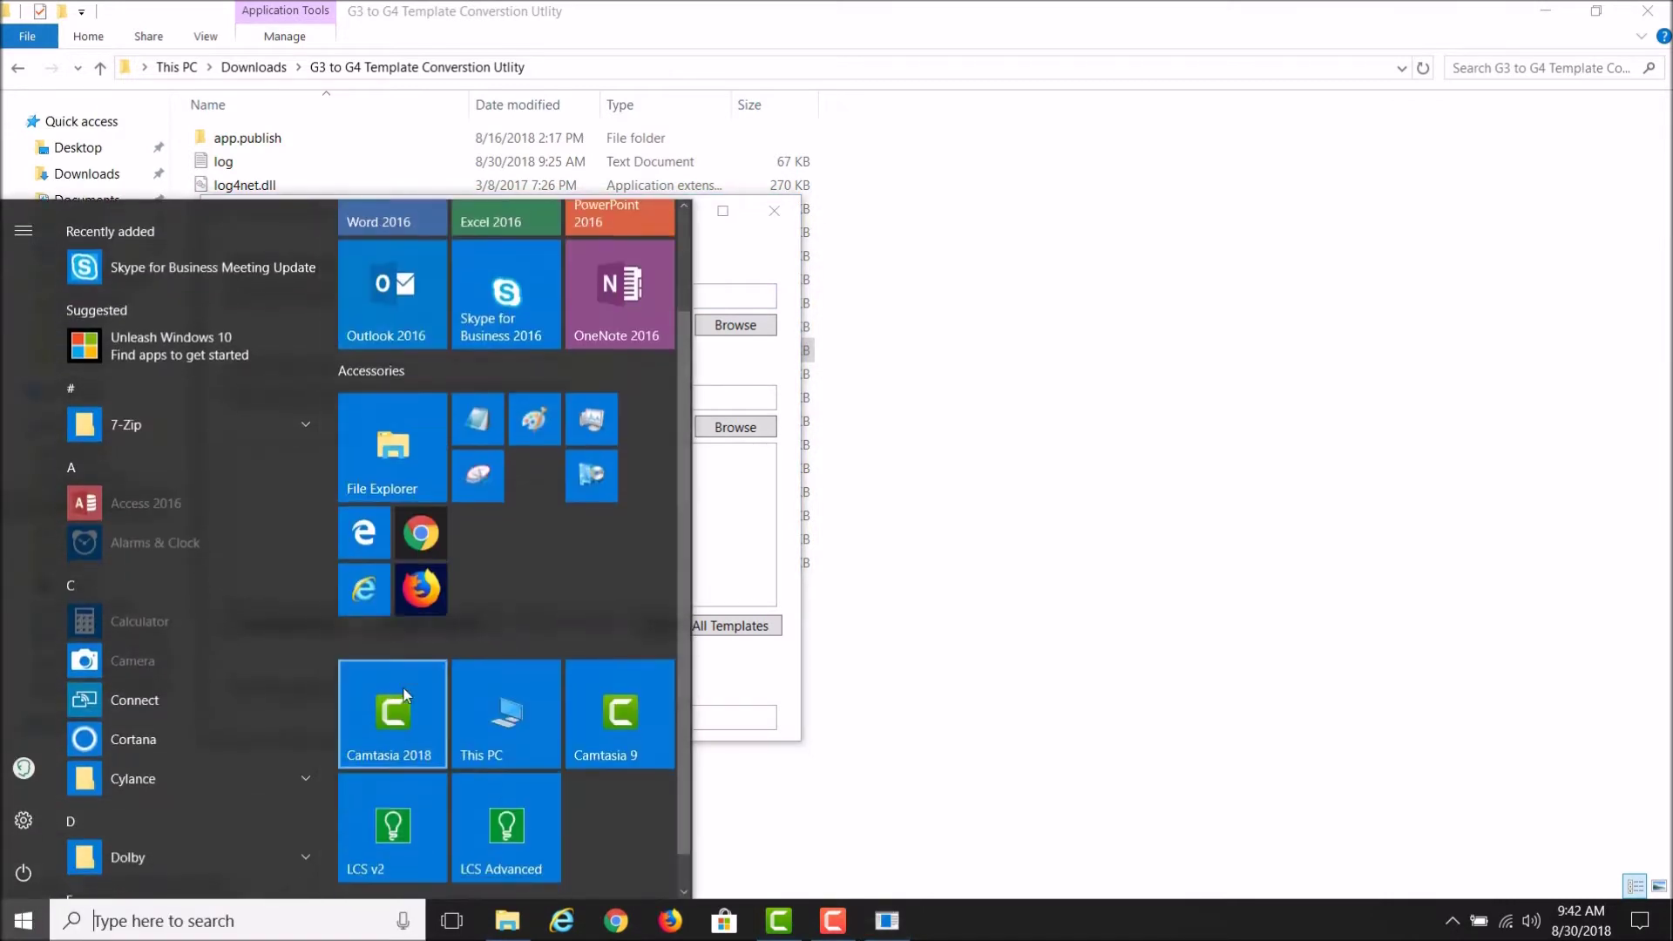
click(494, 794)
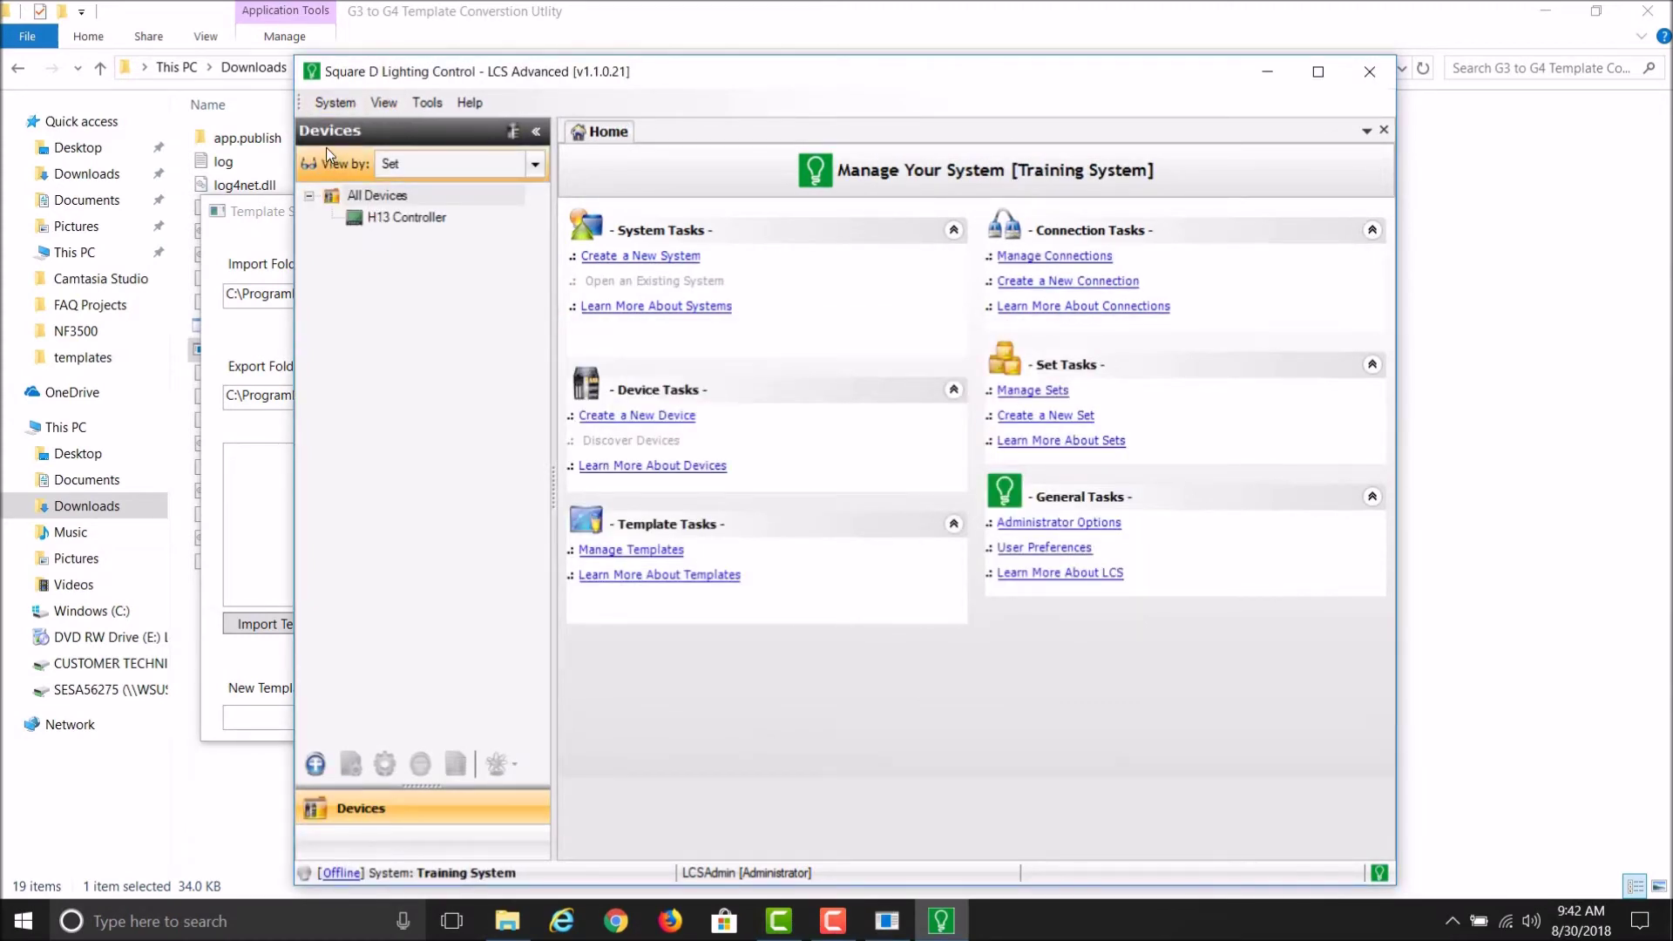
mouse_move(390, 235)
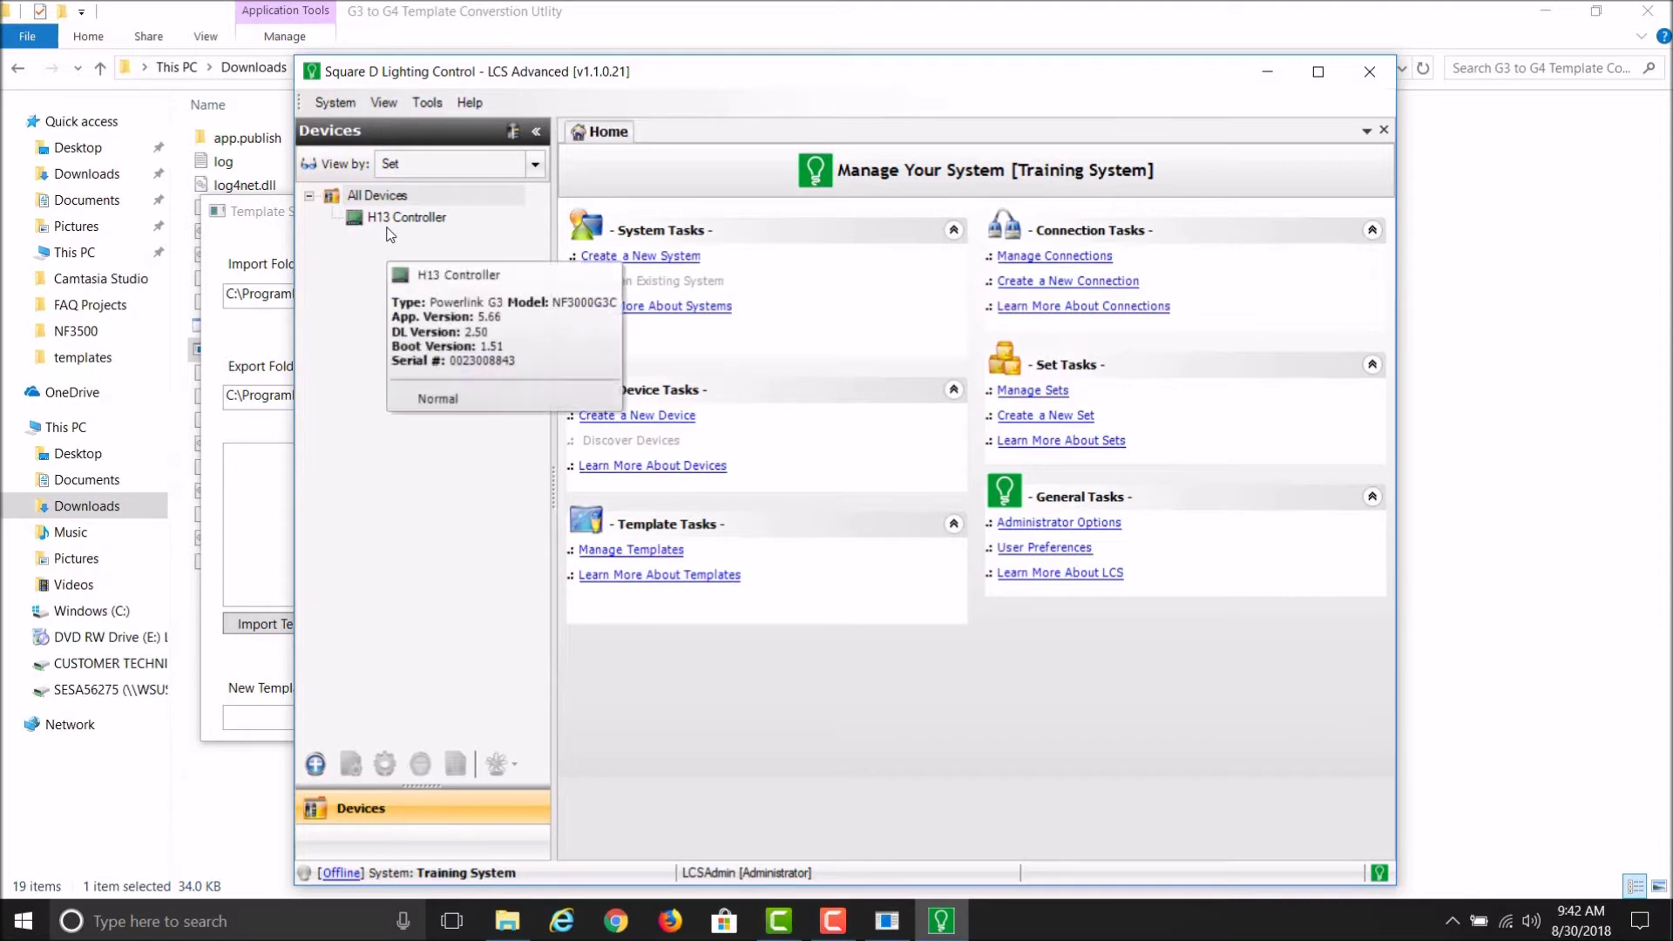
right_click(394, 217)
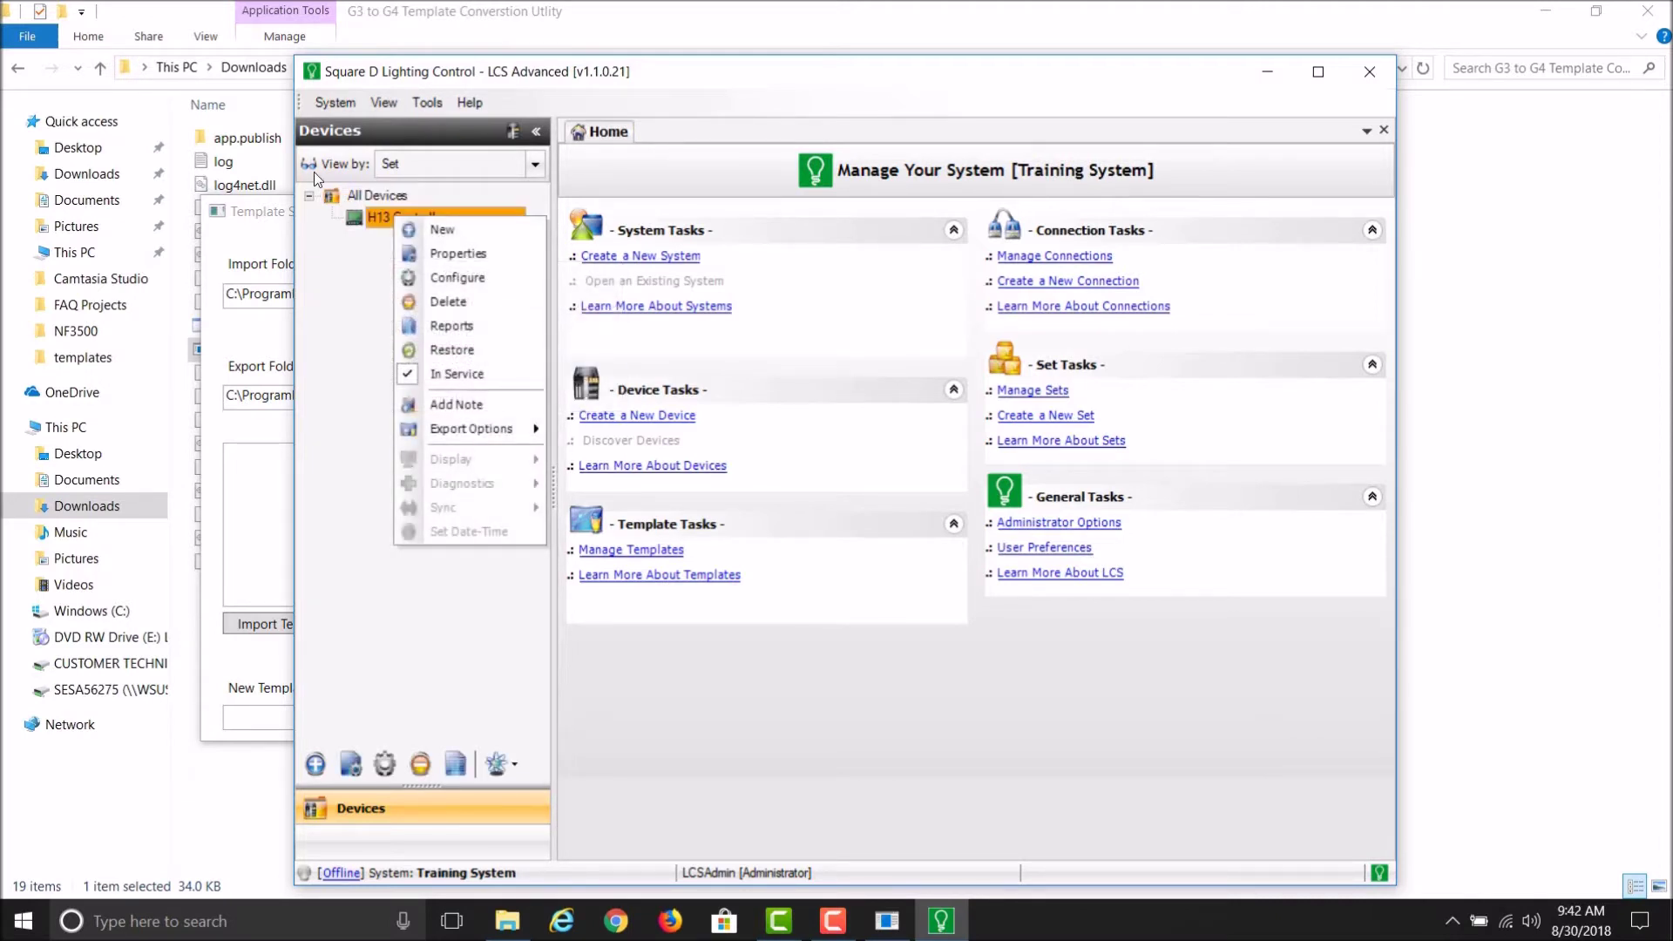
mouse_move(468, 436)
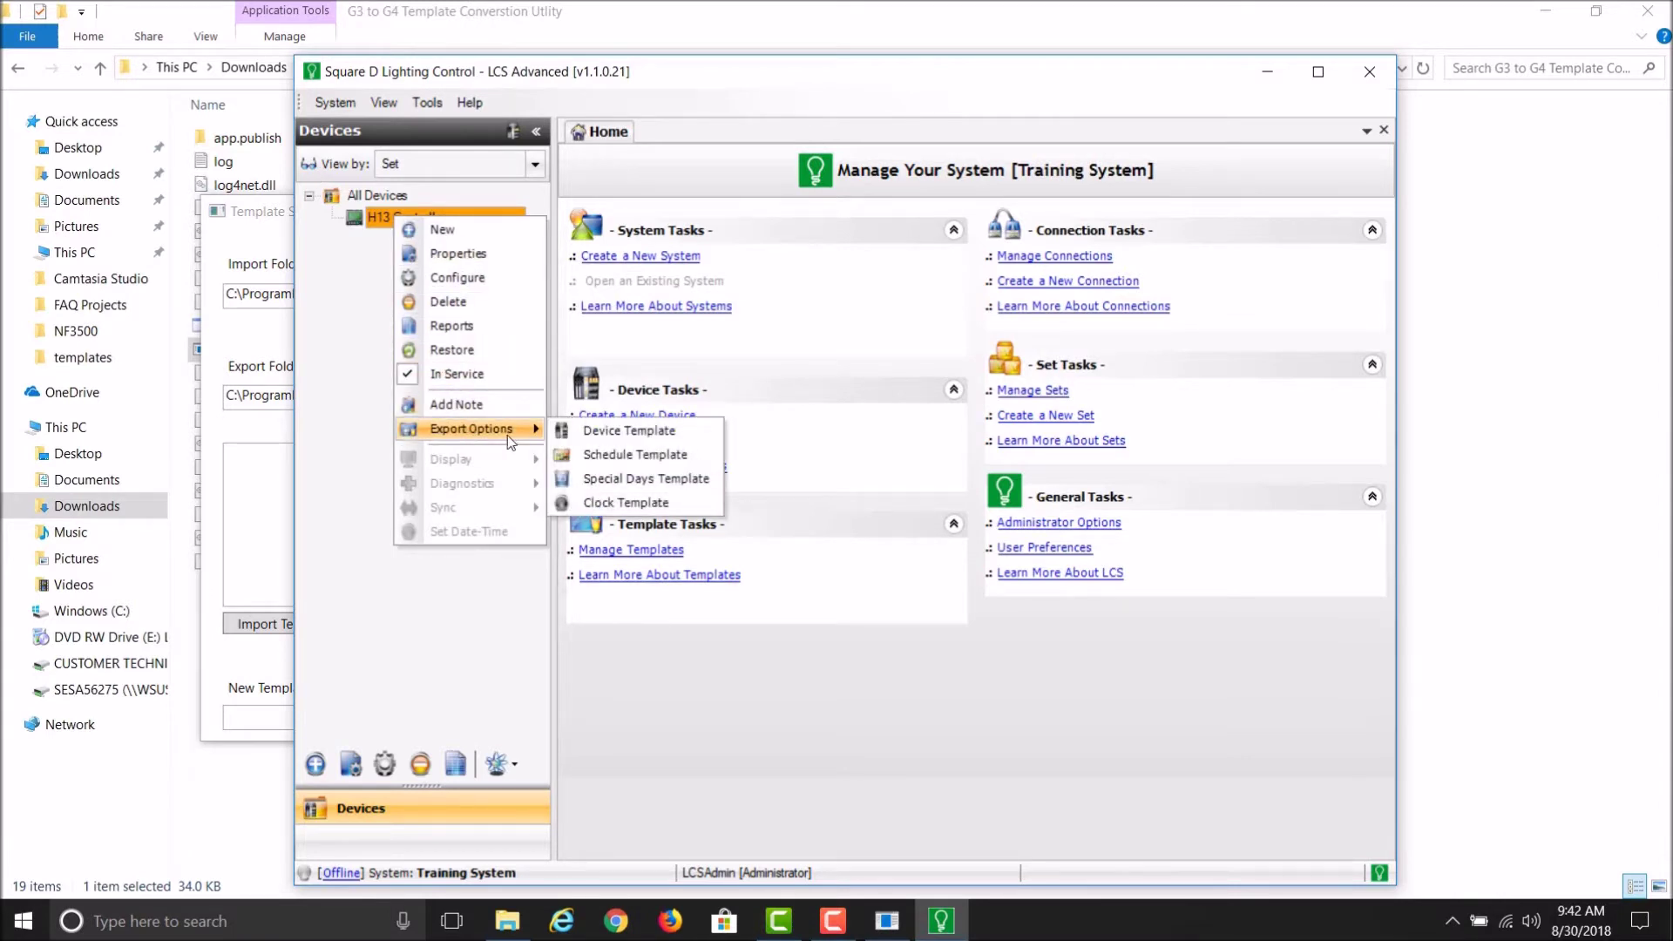
click(612, 431)
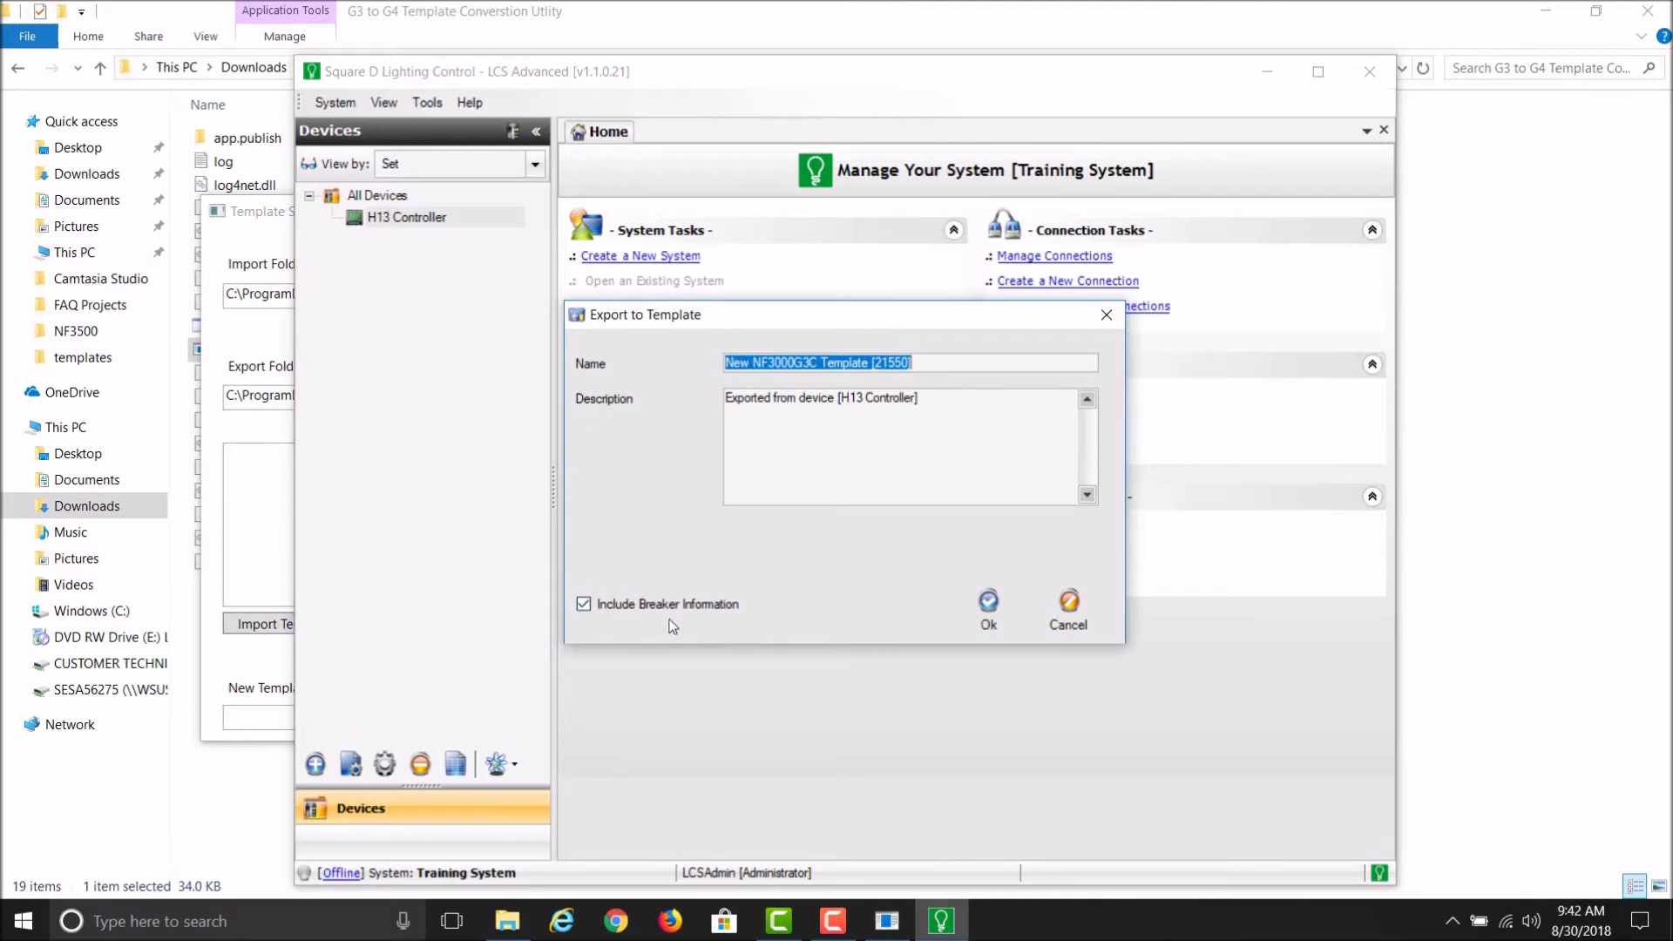
click(1070, 610)
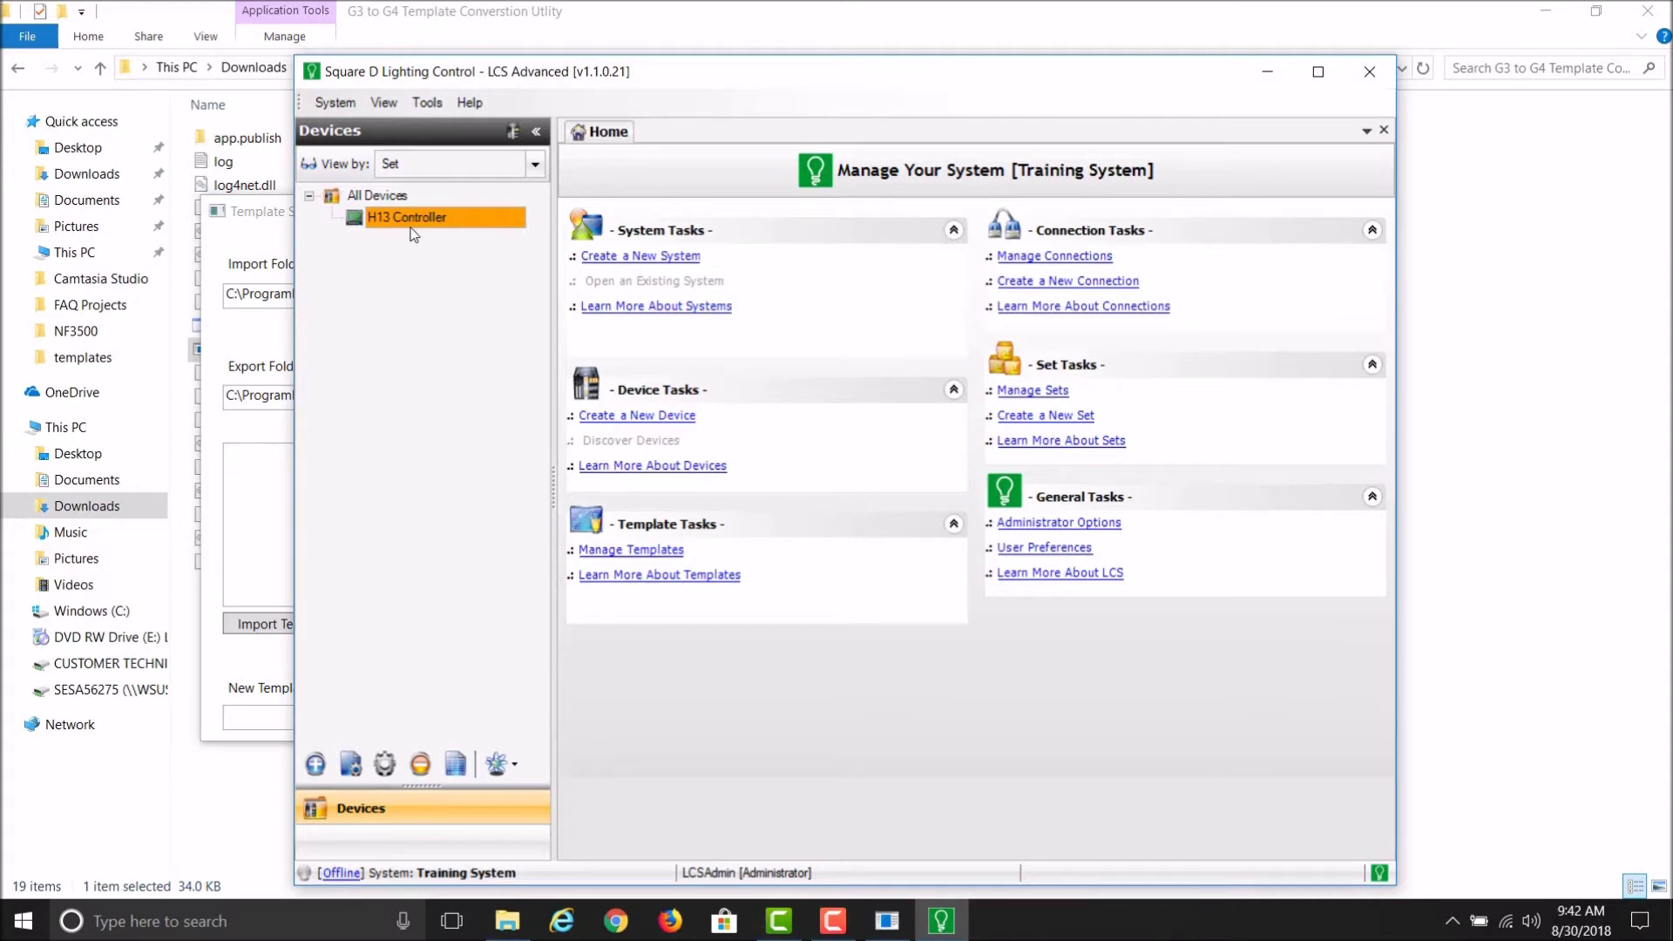
- Check the application's save location in the Administrator Options, and close the dialog
mouse_move(414, 234)
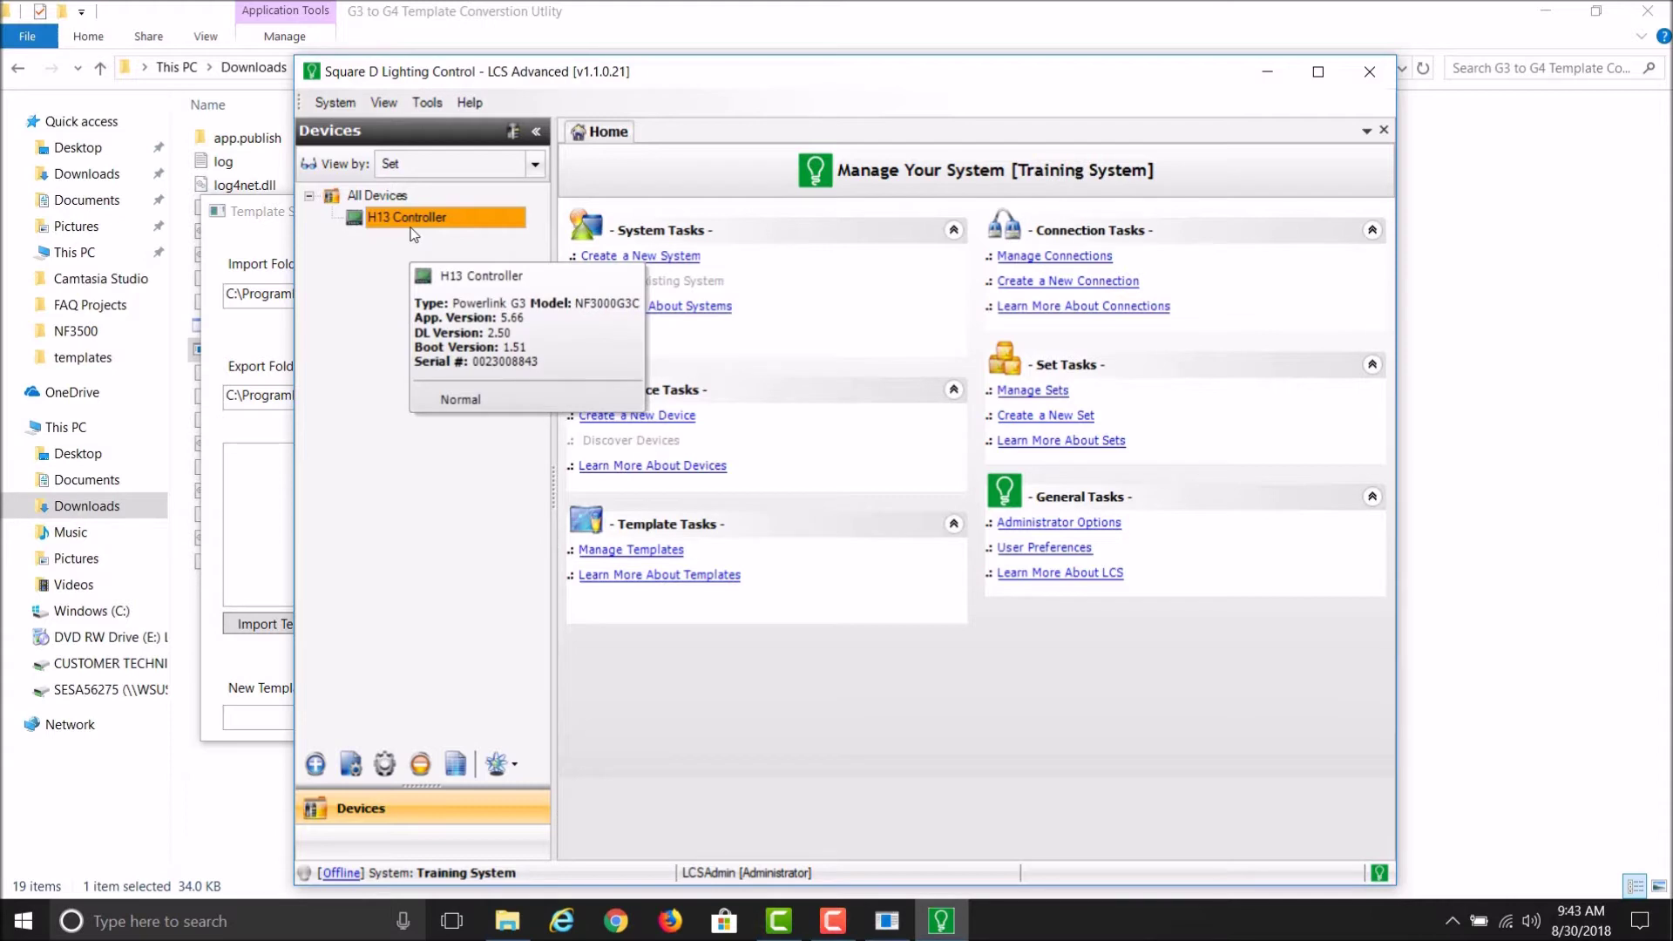
click(427, 103)
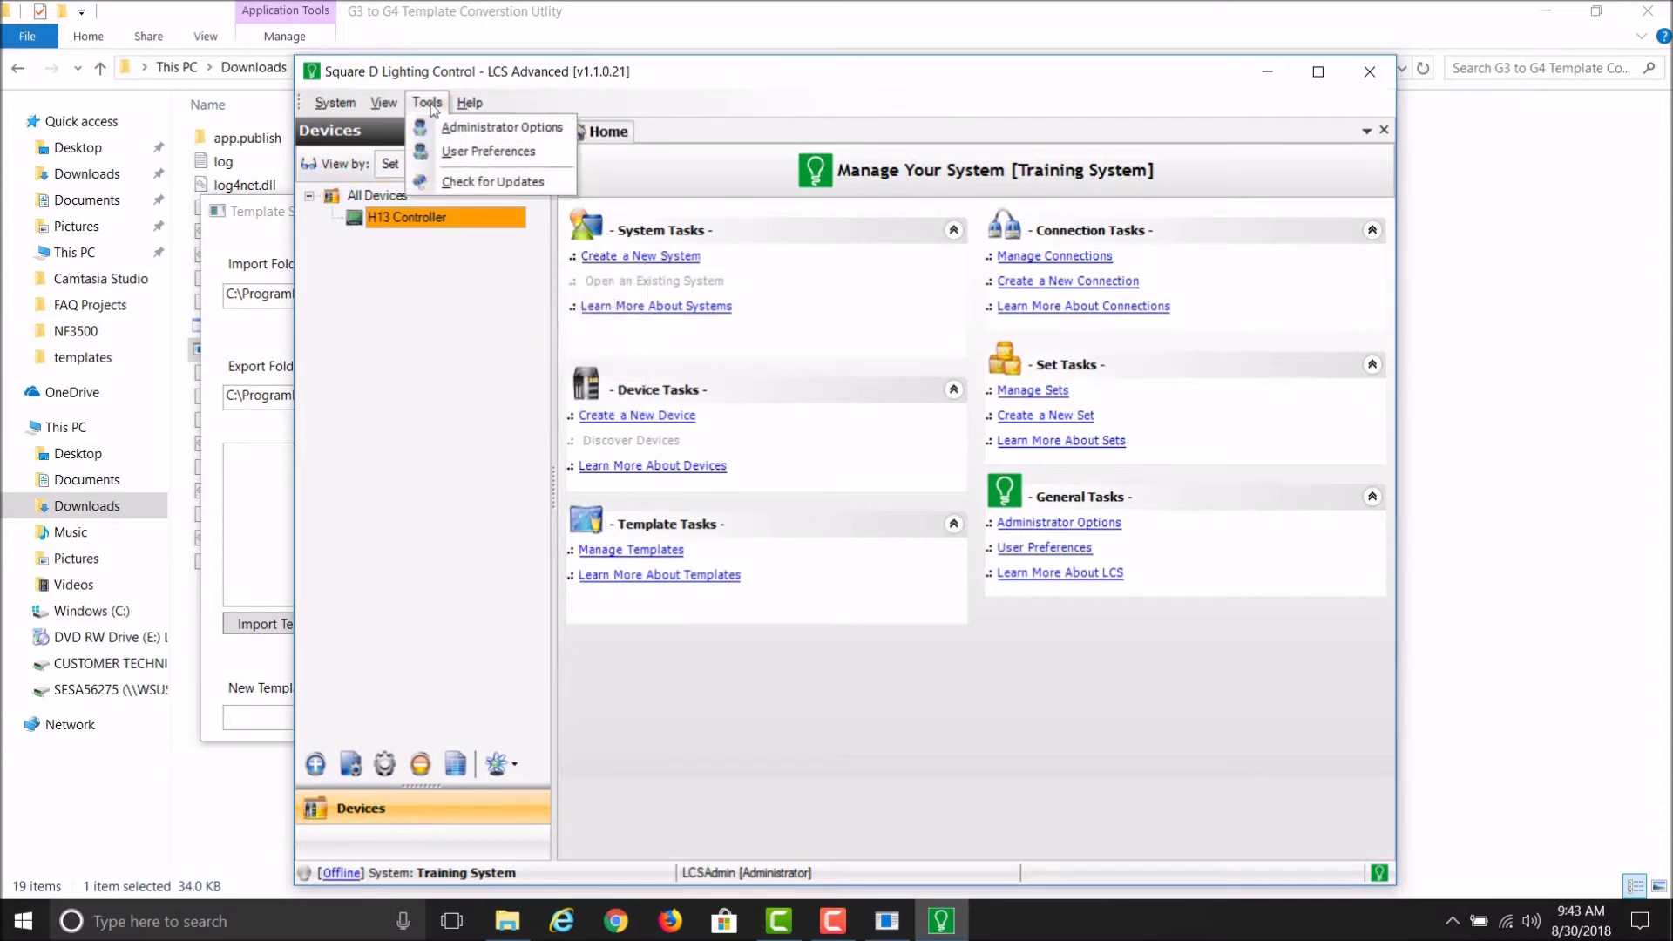
click(454, 128)
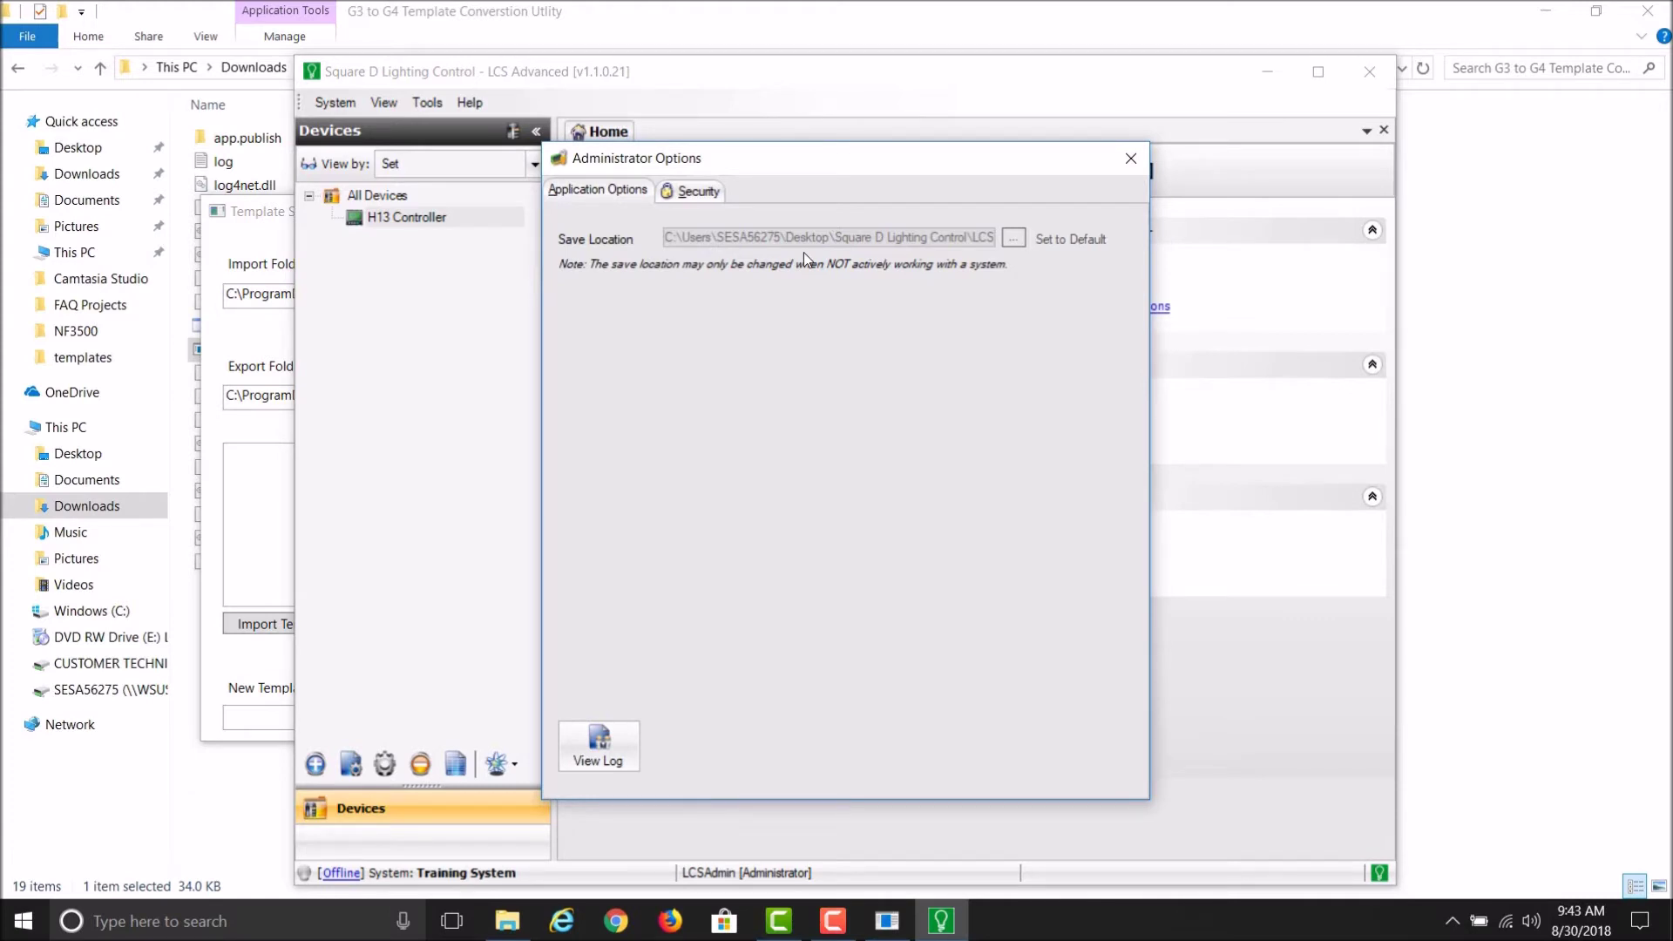
click(1131, 158)
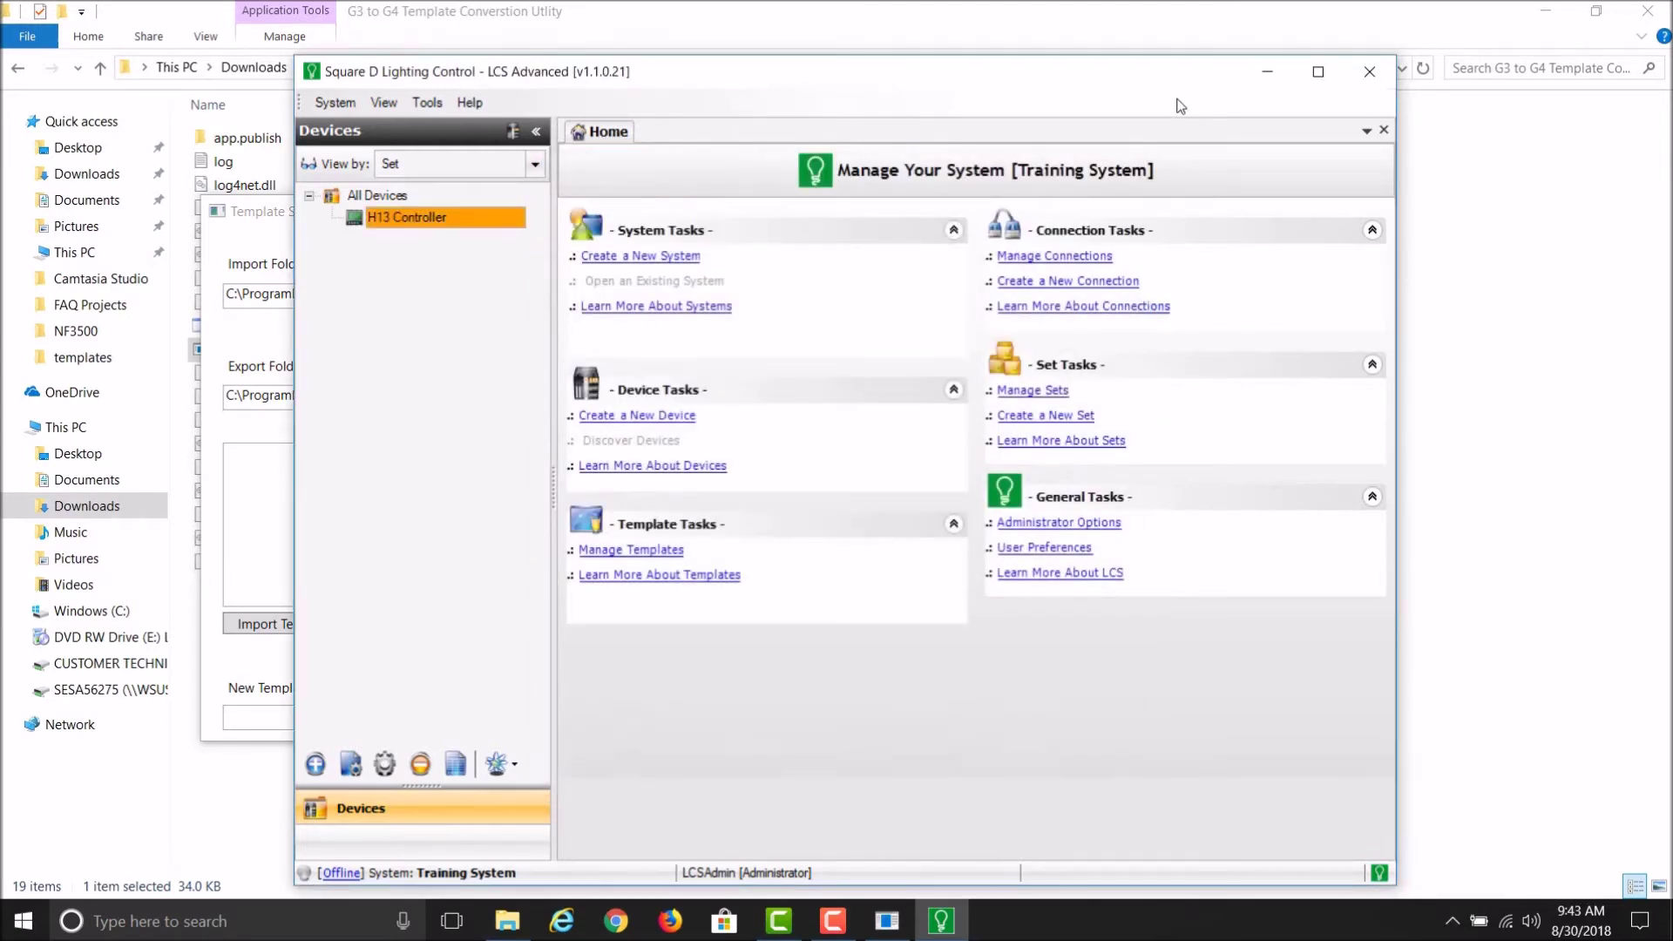
- In File Explorer, open the Training System's templates folder under Desktop\Square D Lighting Control\LCS\Advanced
click(510, 926)
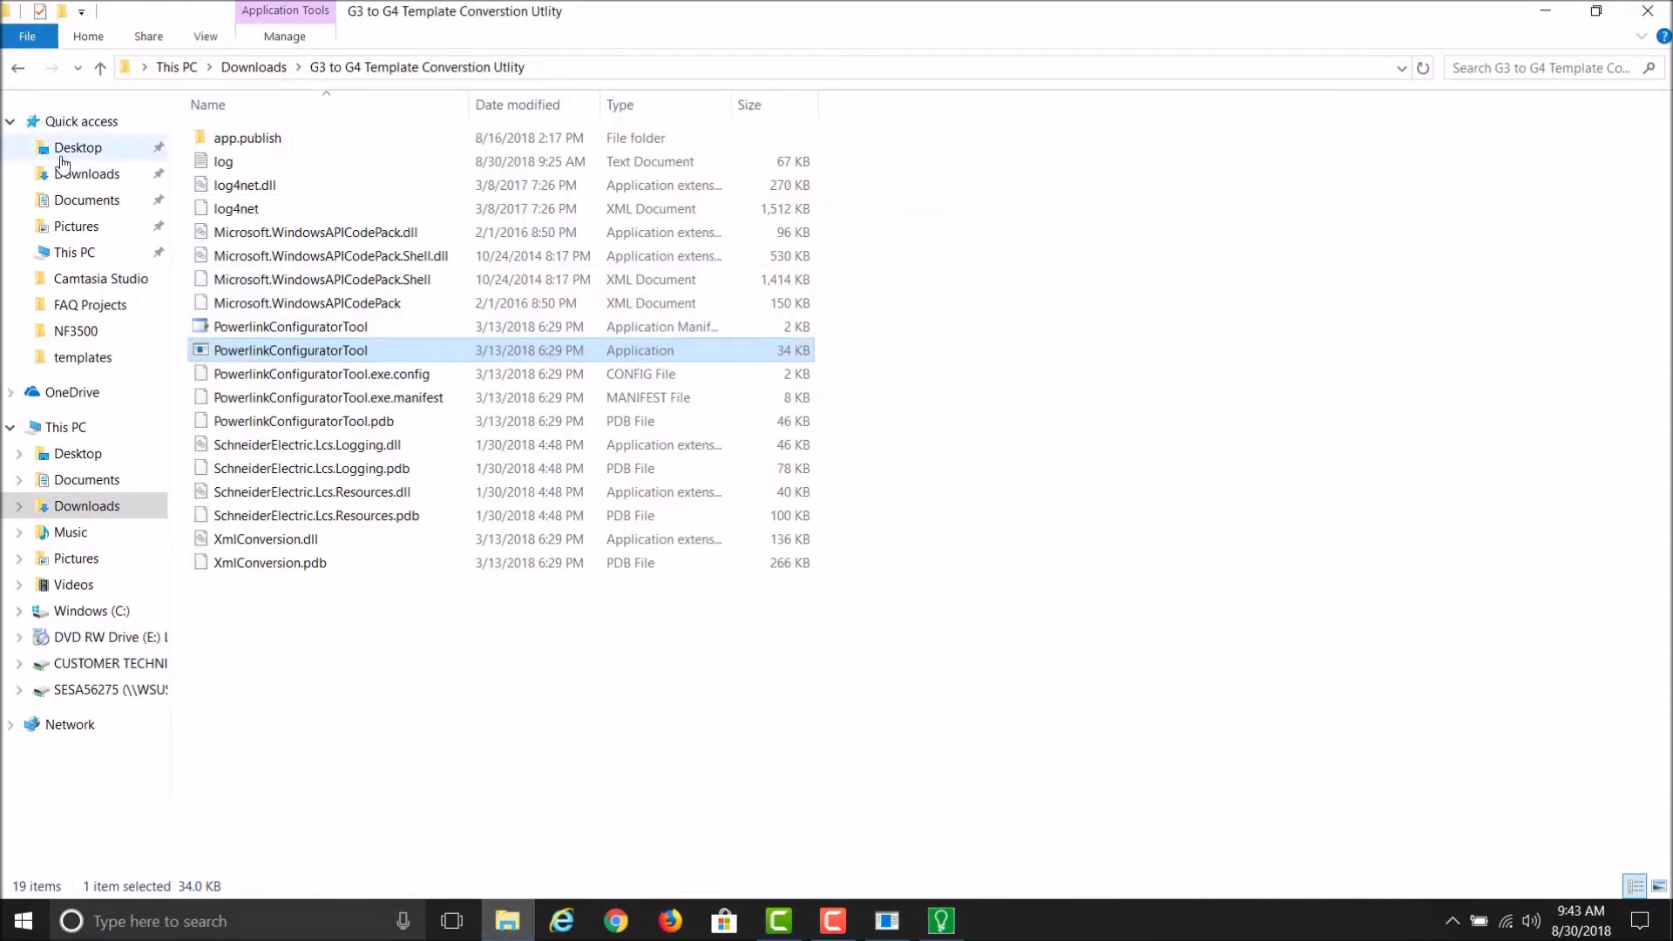
click(62, 157)
double_click(249, 140)
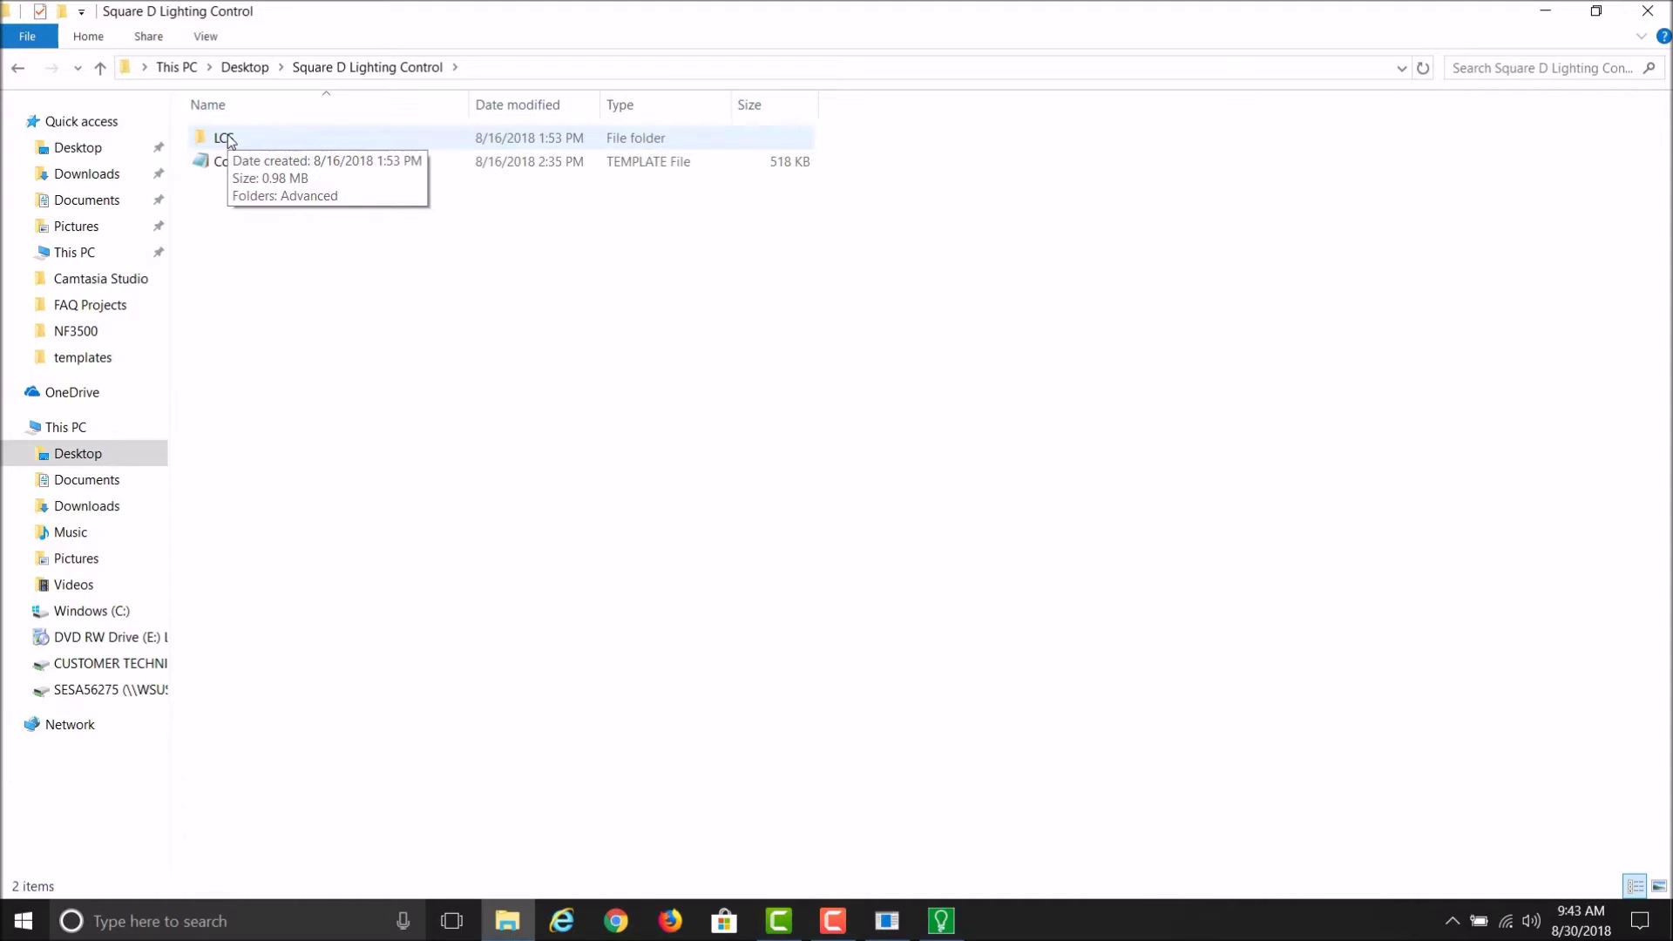
double_click(228, 137)
double_click(229, 137)
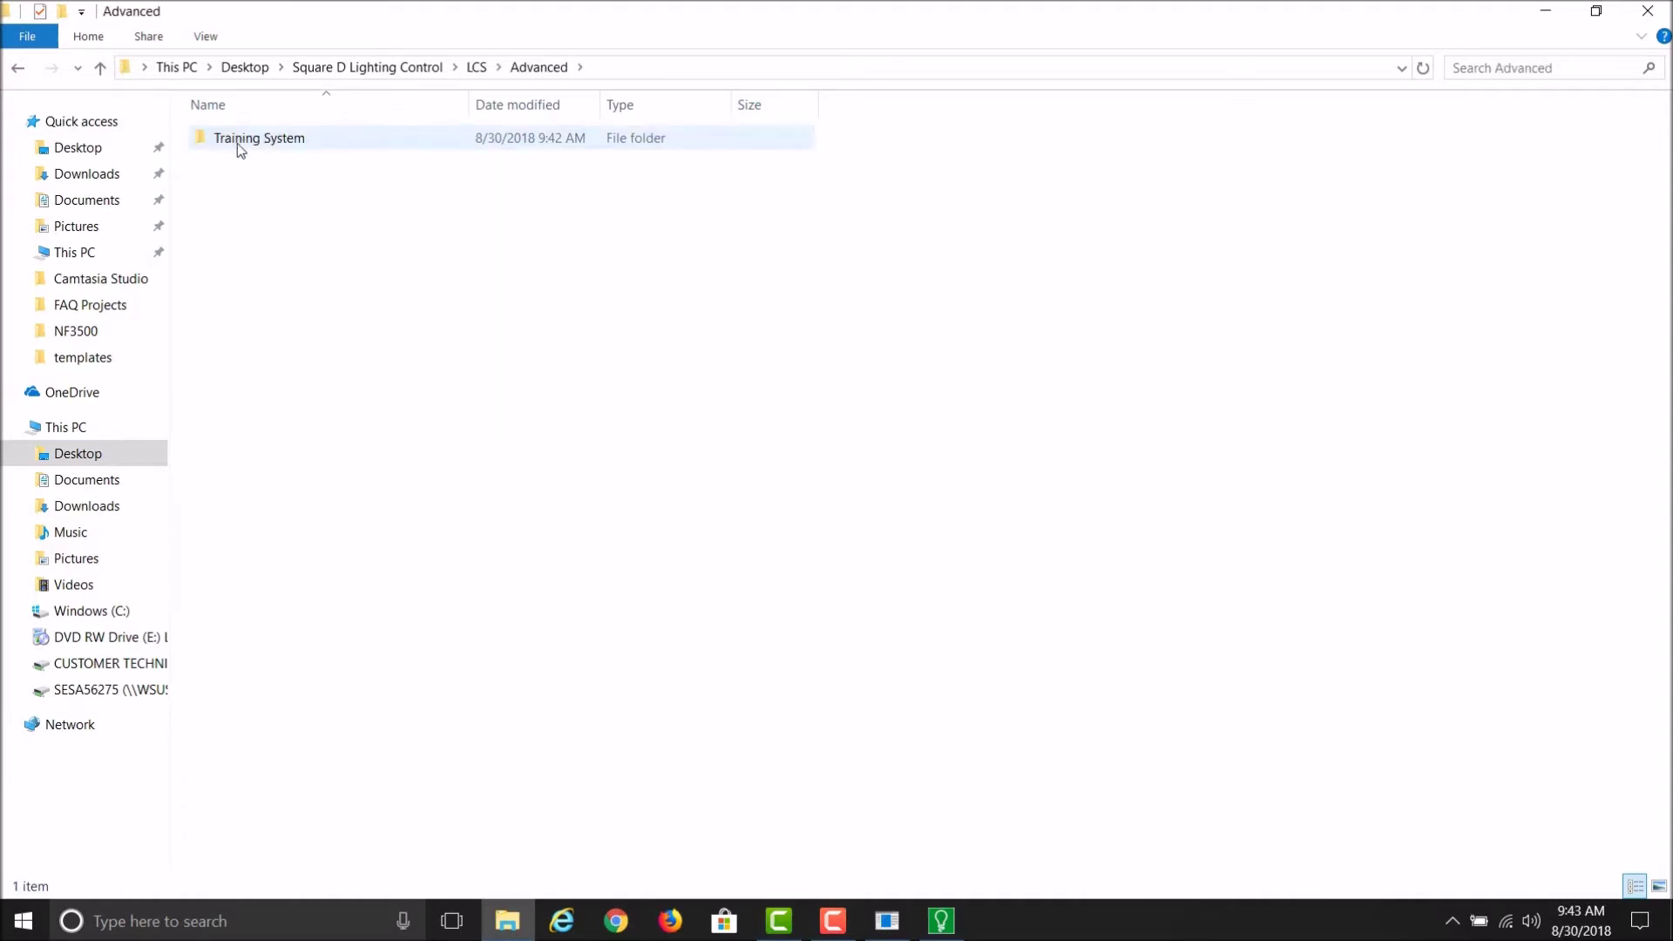
double_click(237, 143)
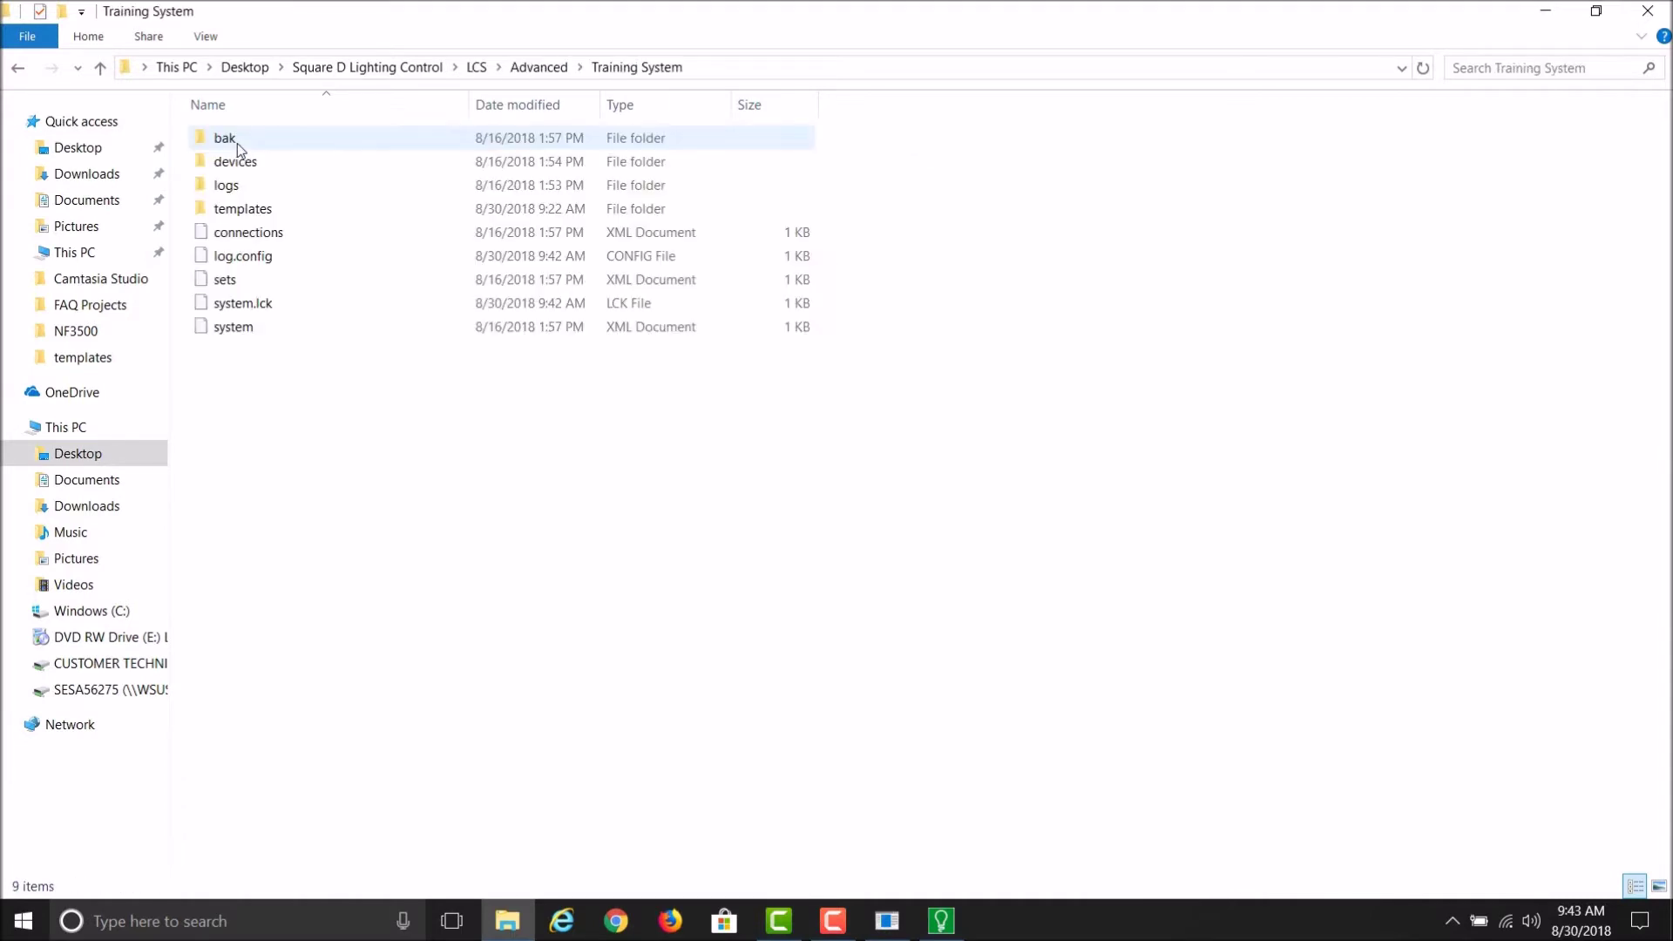
double_click(232, 209)
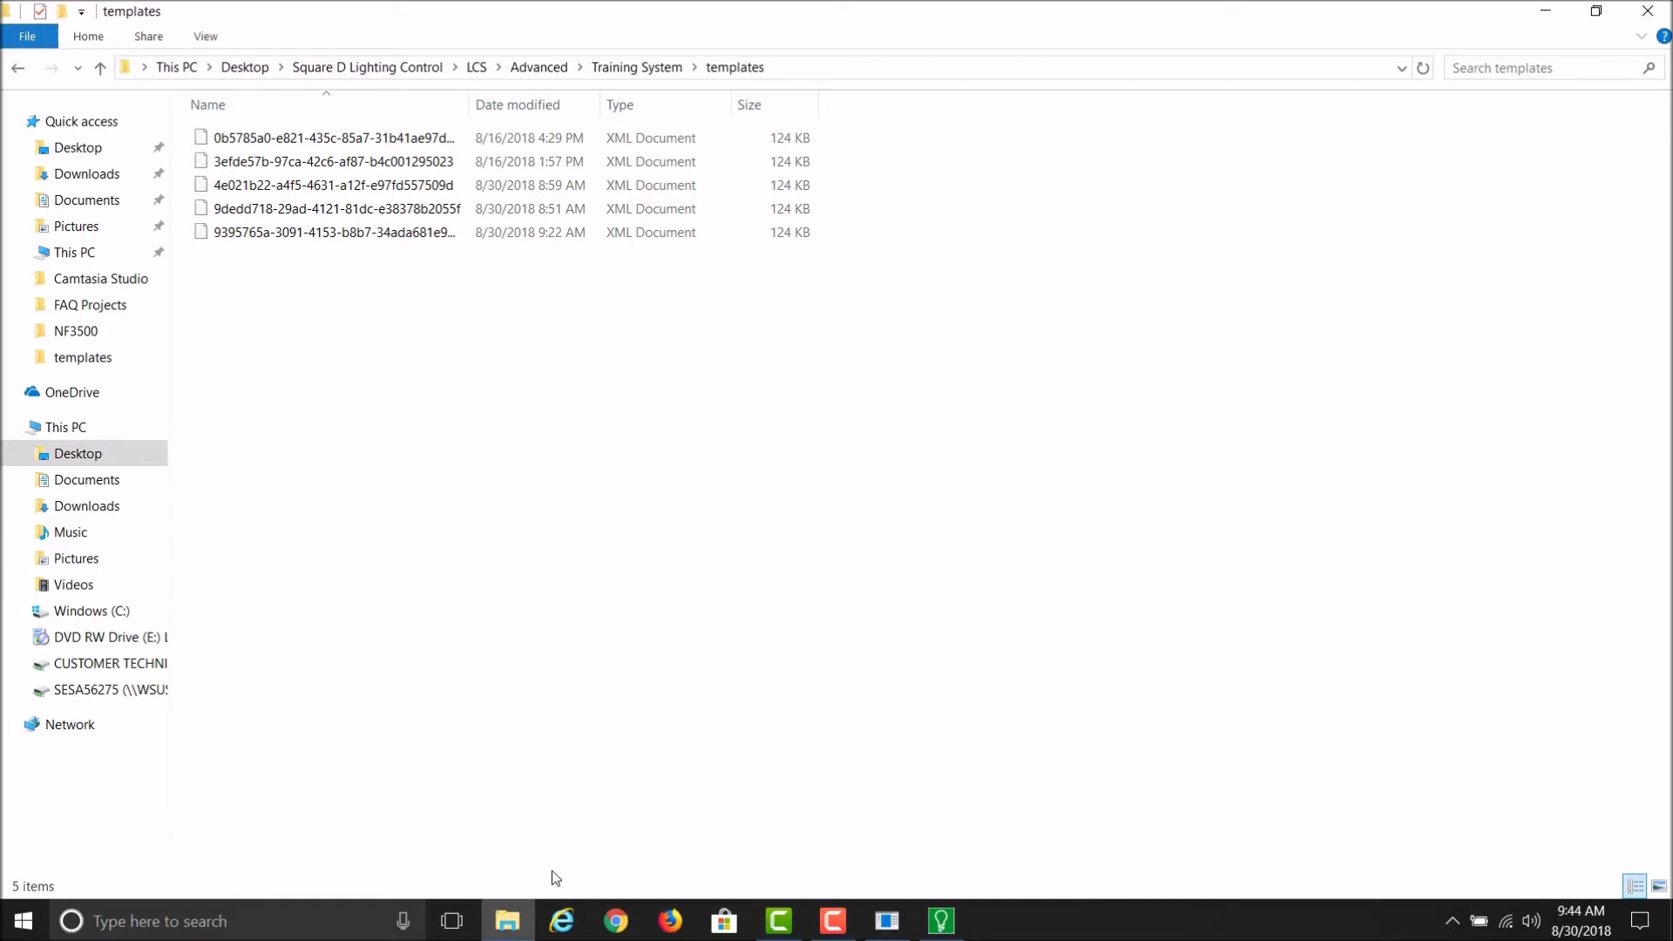
- Launch LCS v2
click(24, 921)
scroll(521, 732, down, 5)
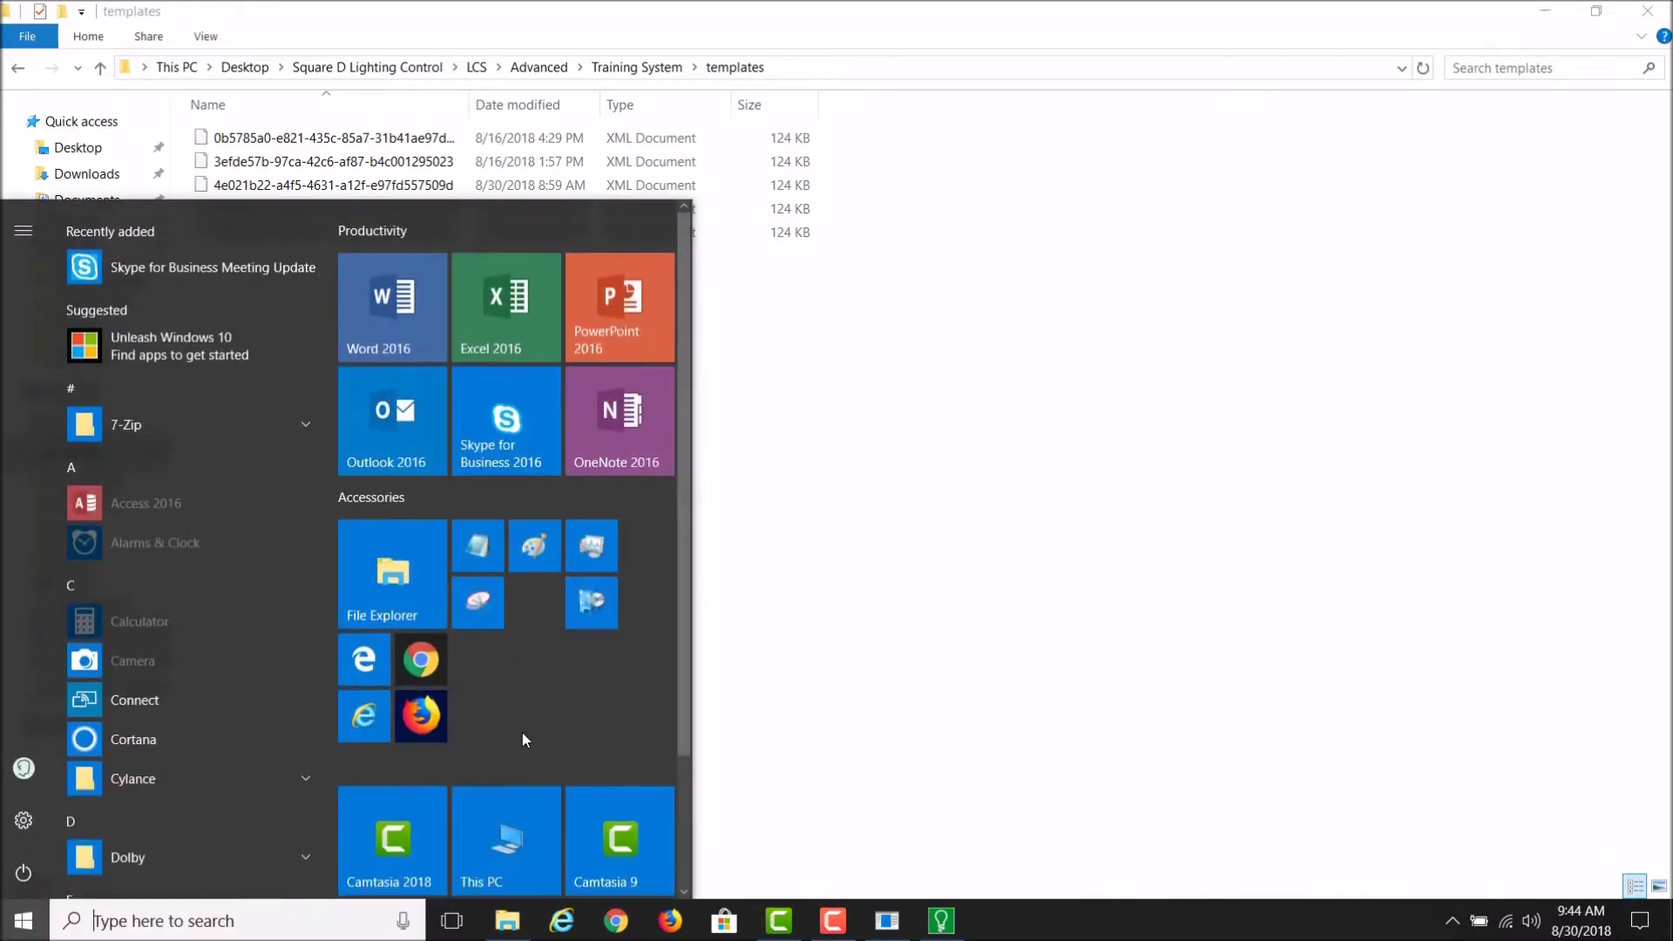
click(410, 803)
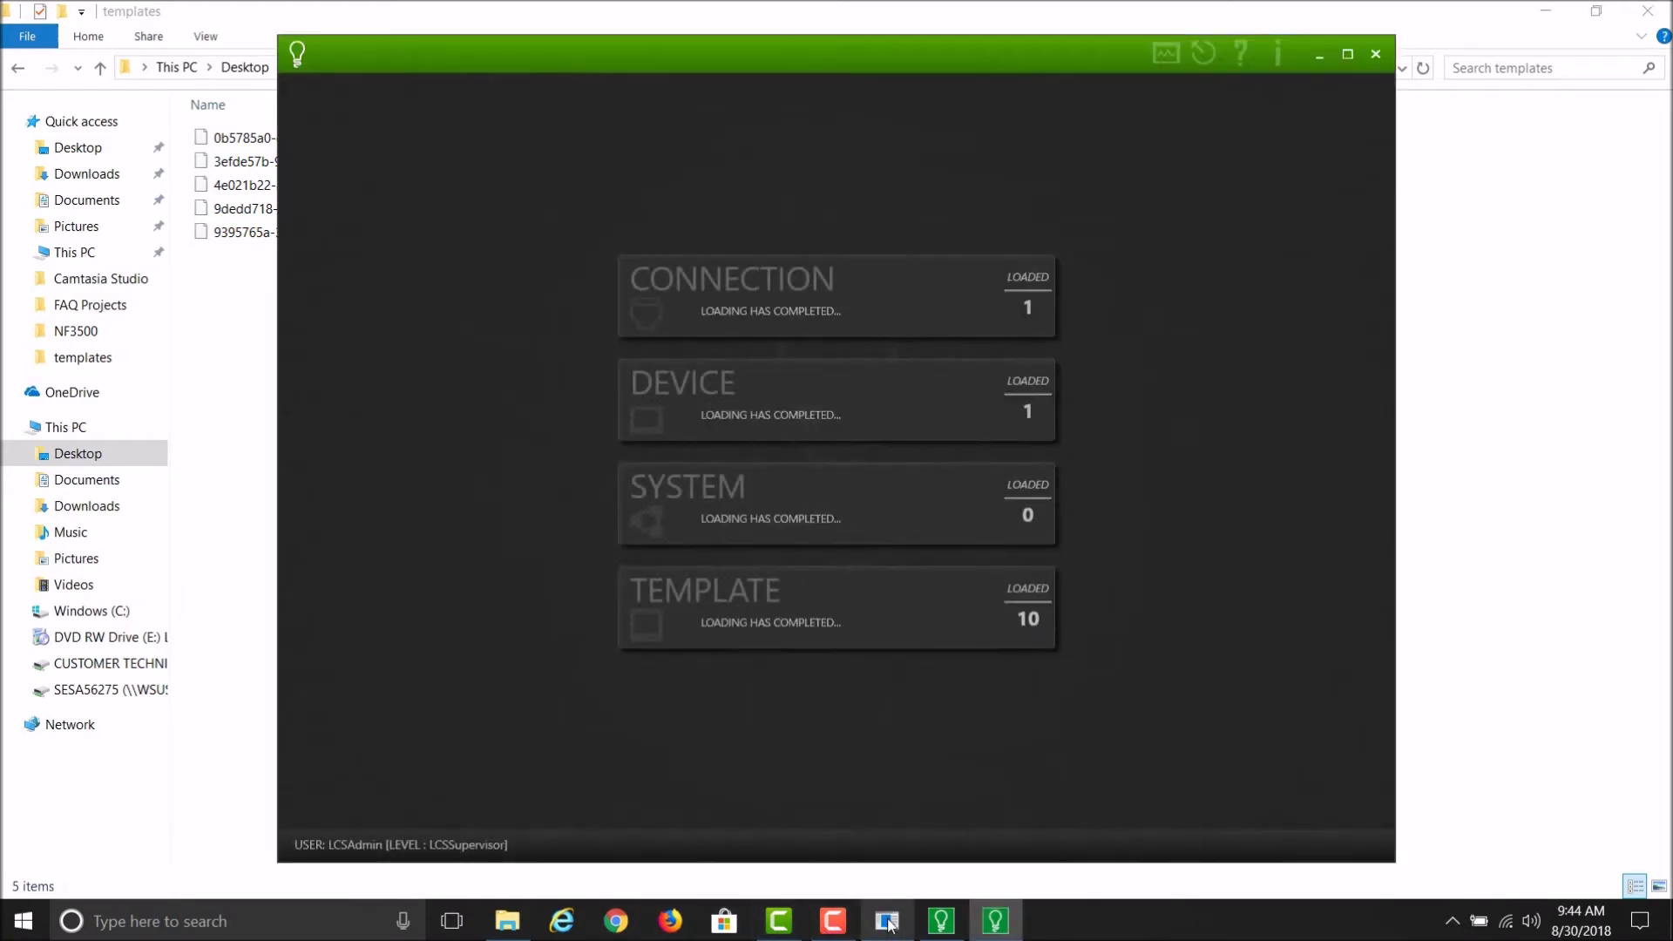
- Switch to the Template Selecter and browse for the export folder, opening Schneider Electric\LCS\Templates under ProgramData
click(888, 922)
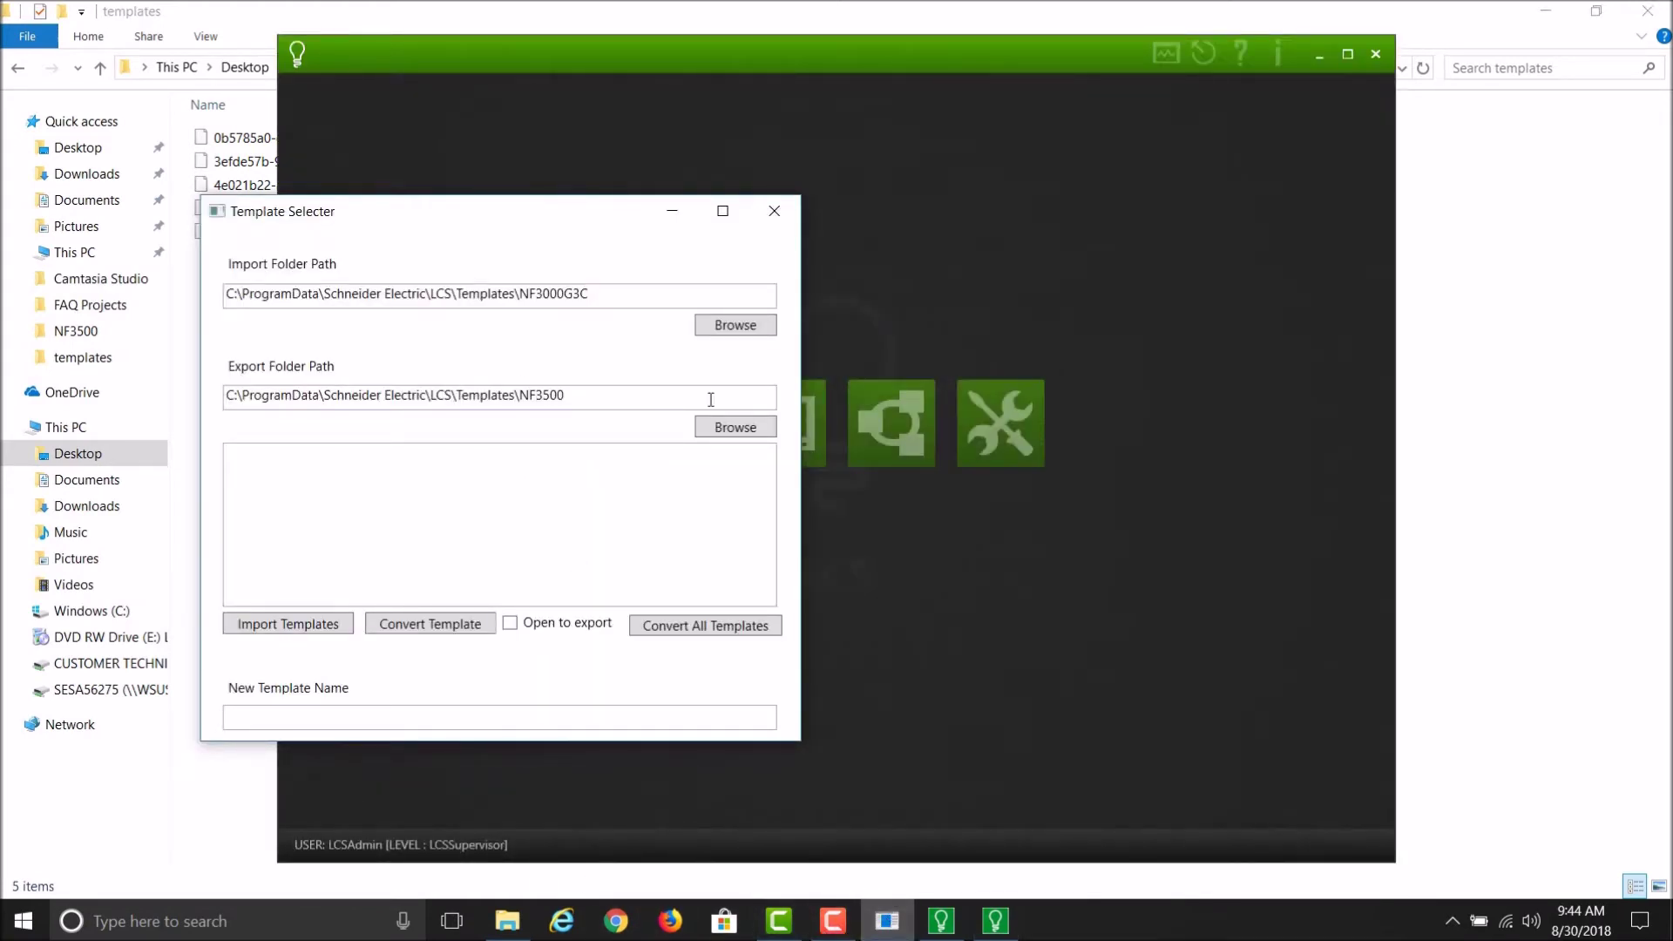
click(734, 427)
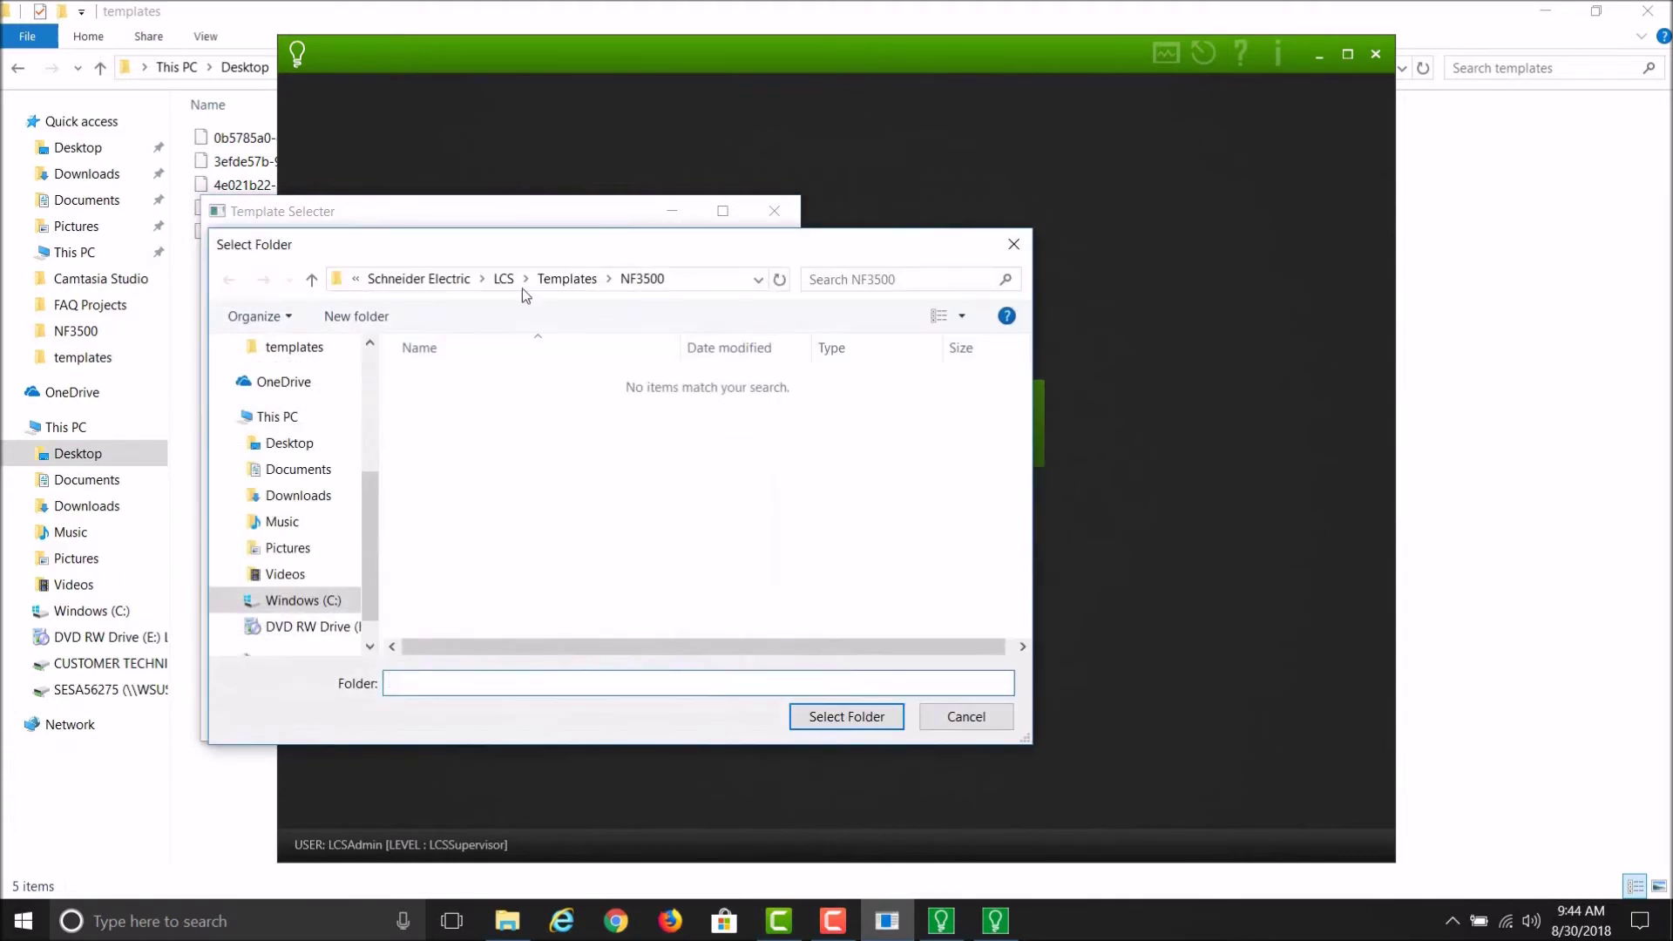
click(510, 280)
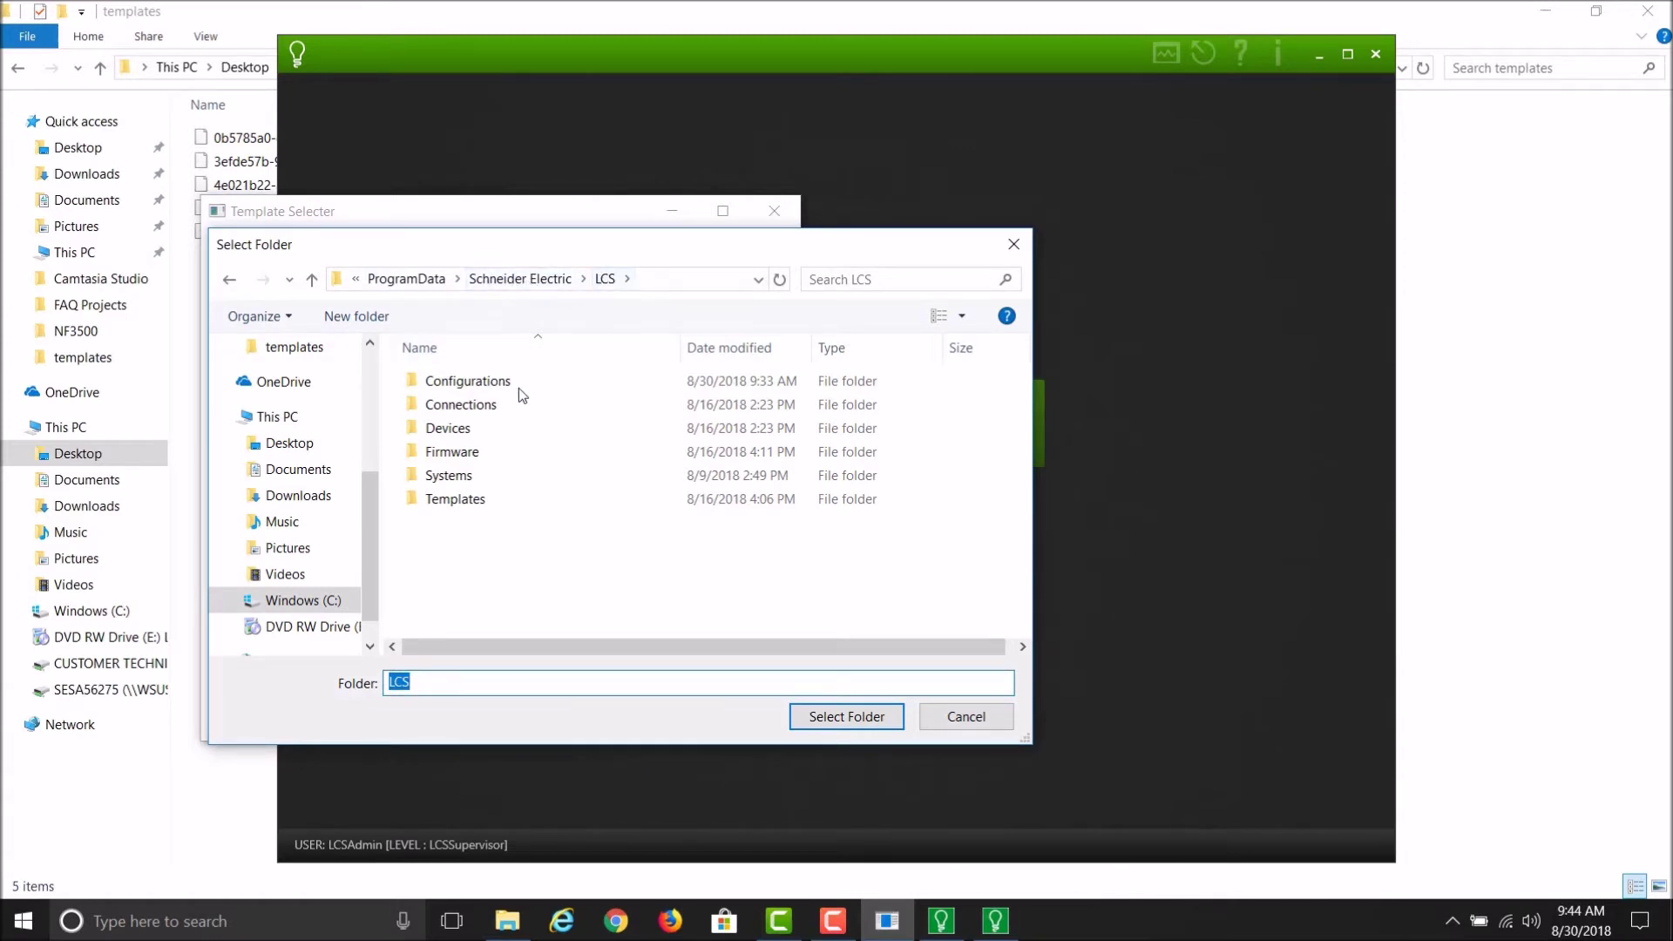
double_click(454, 500)
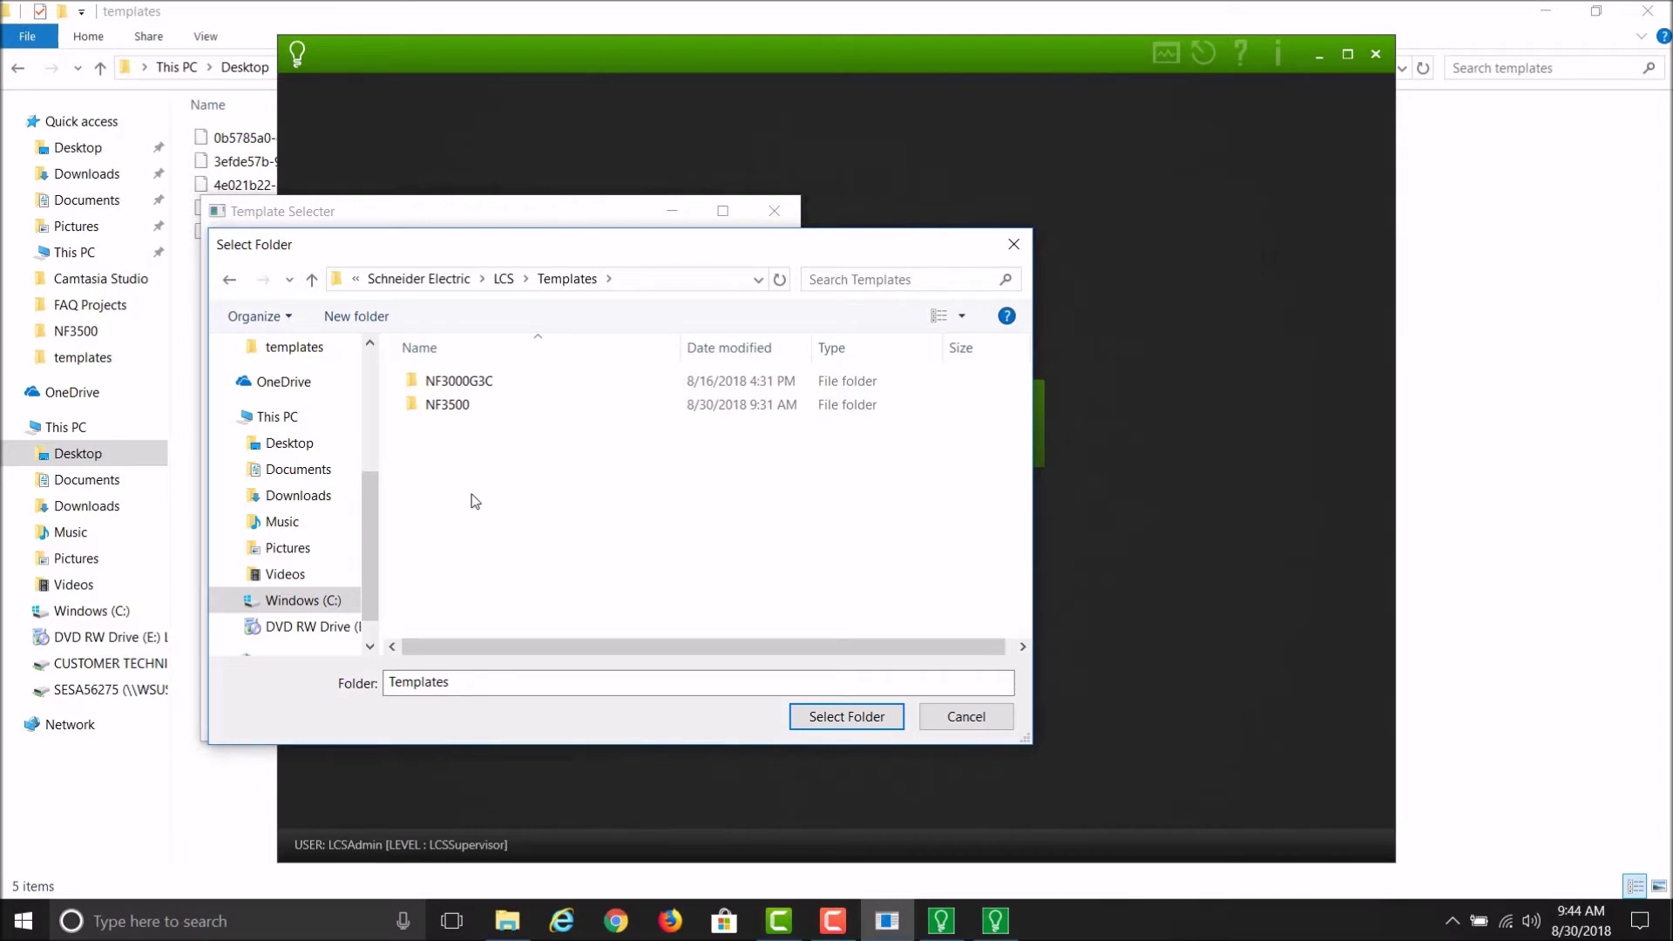
right_click(472, 494)
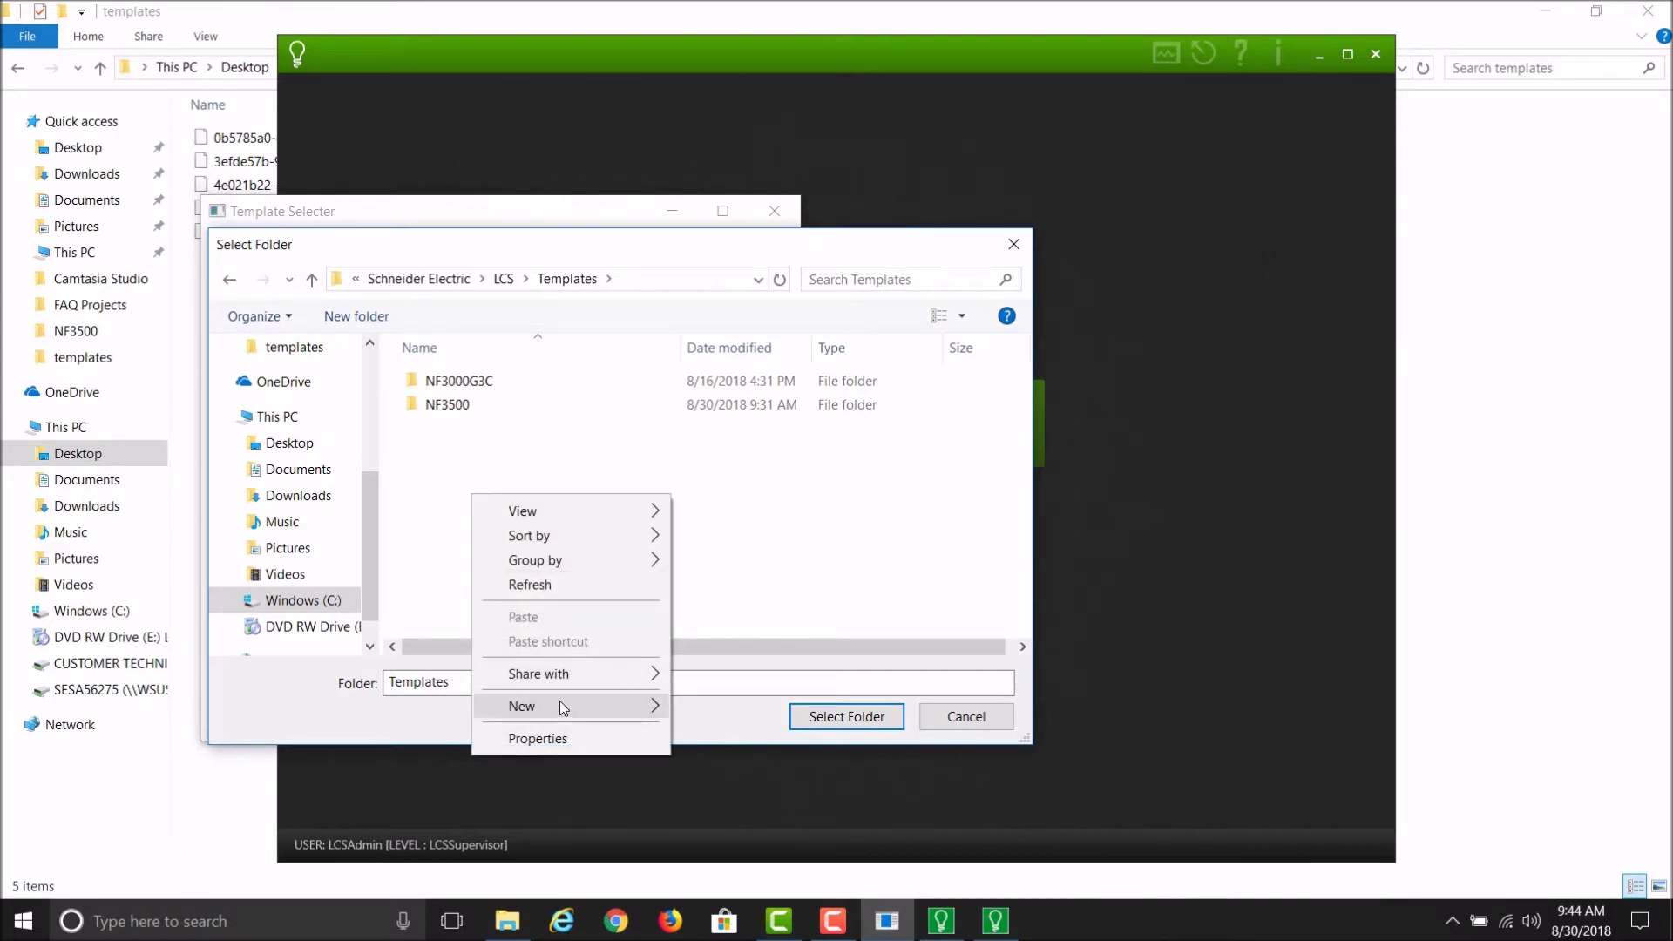
mouse_move(570, 722)
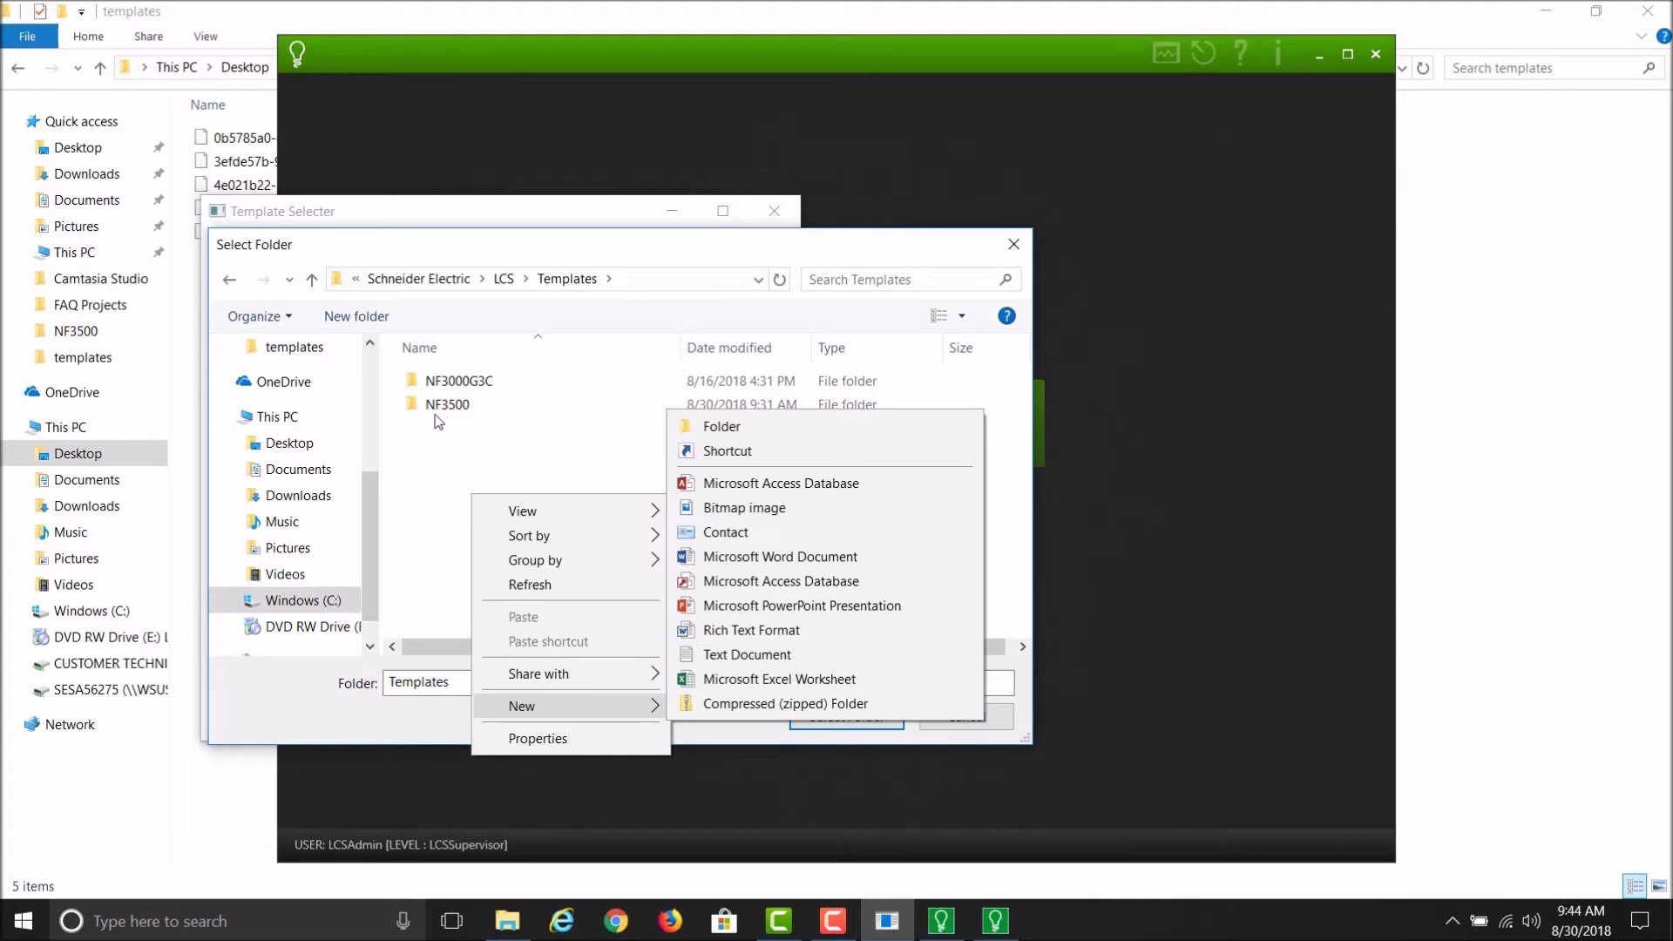
click(445, 453)
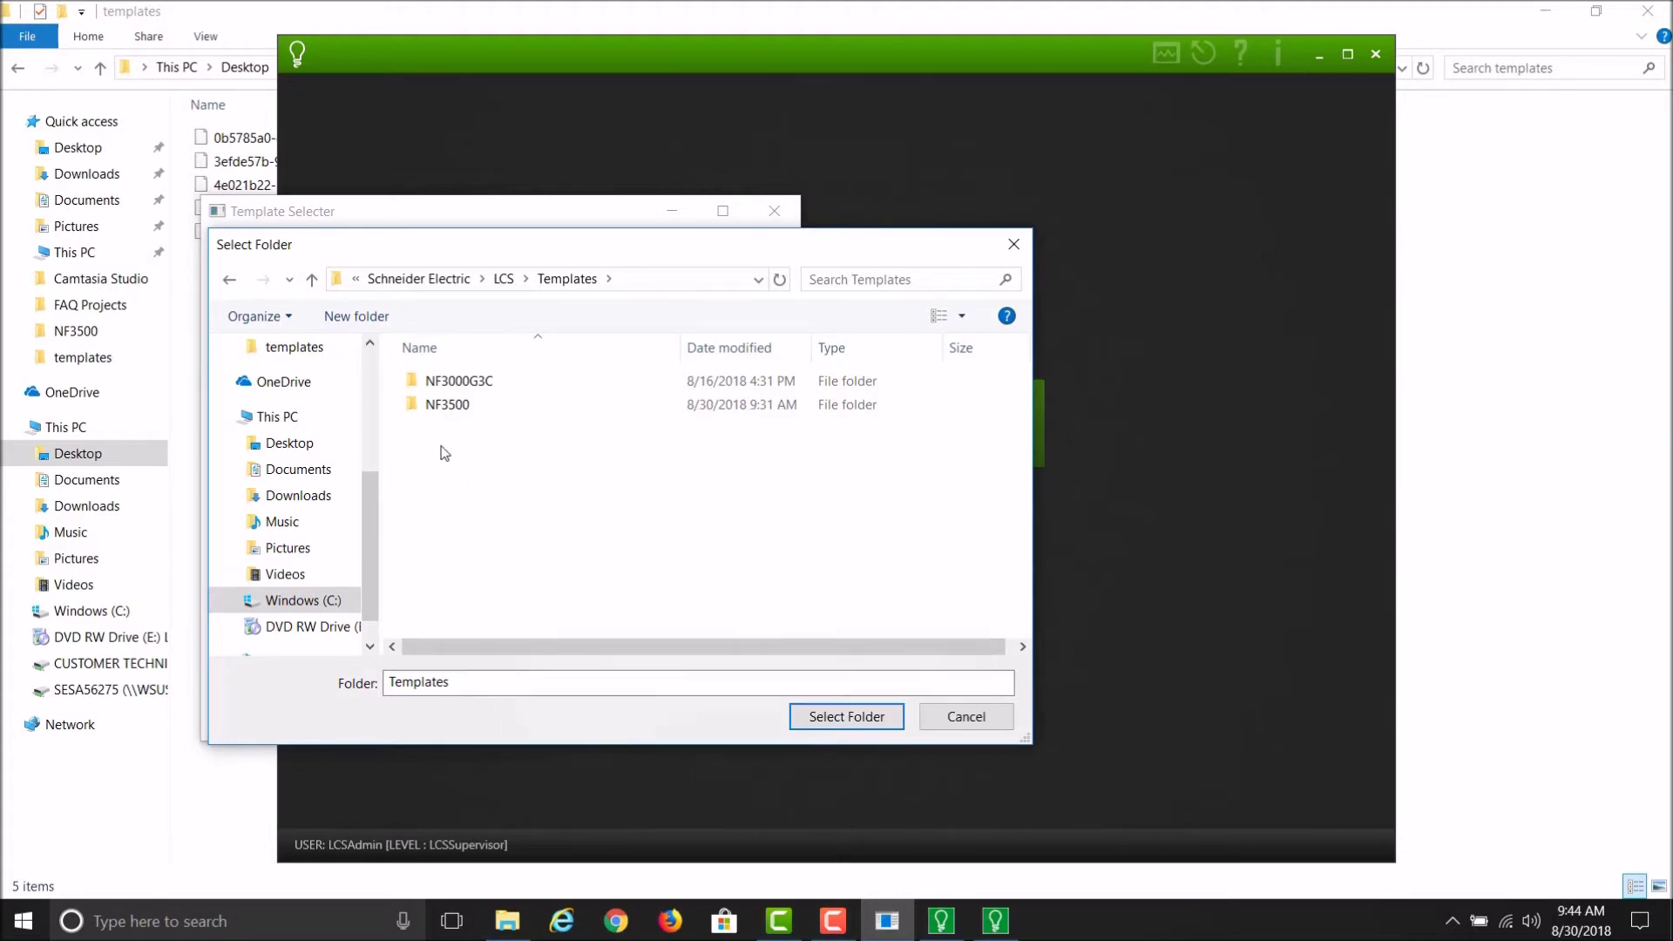
- Switch to LCS v2, connect directly over TCP to the NF3500 at IP address 10.169.223.129, and open its configuration
click(1100, 235)
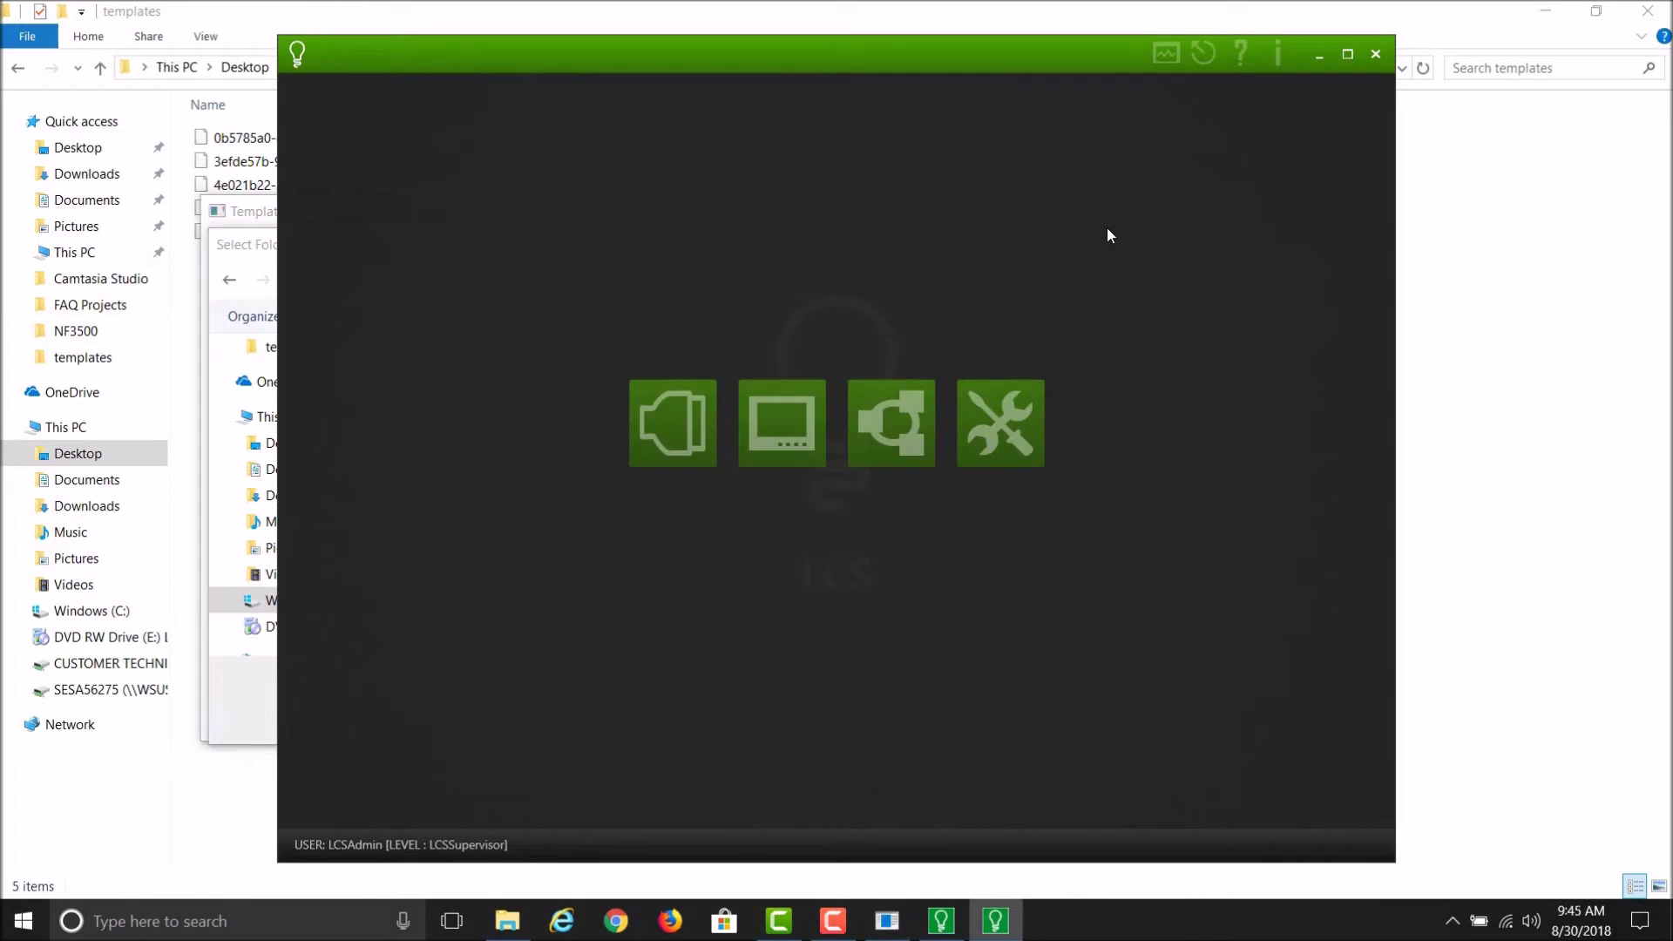
click(683, 424)
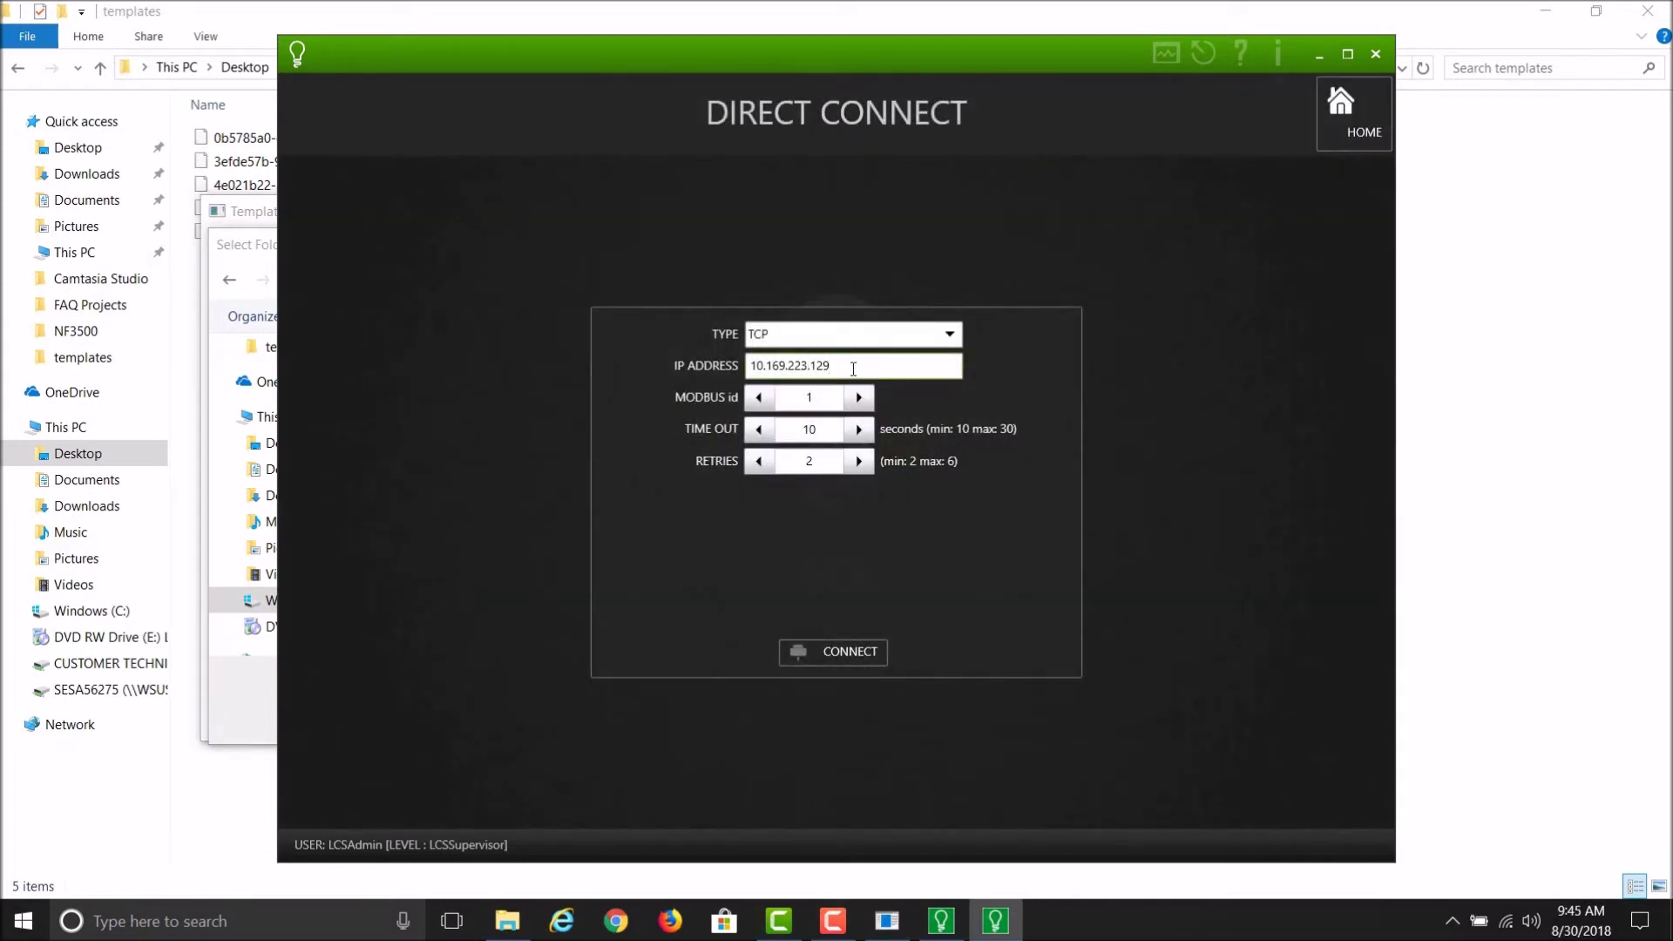
key(BackSpace)
key(BackSpace)
key(BackSpace)
key(BackSpace)
key(BackSpace)
text(.129)
click(802, 655)
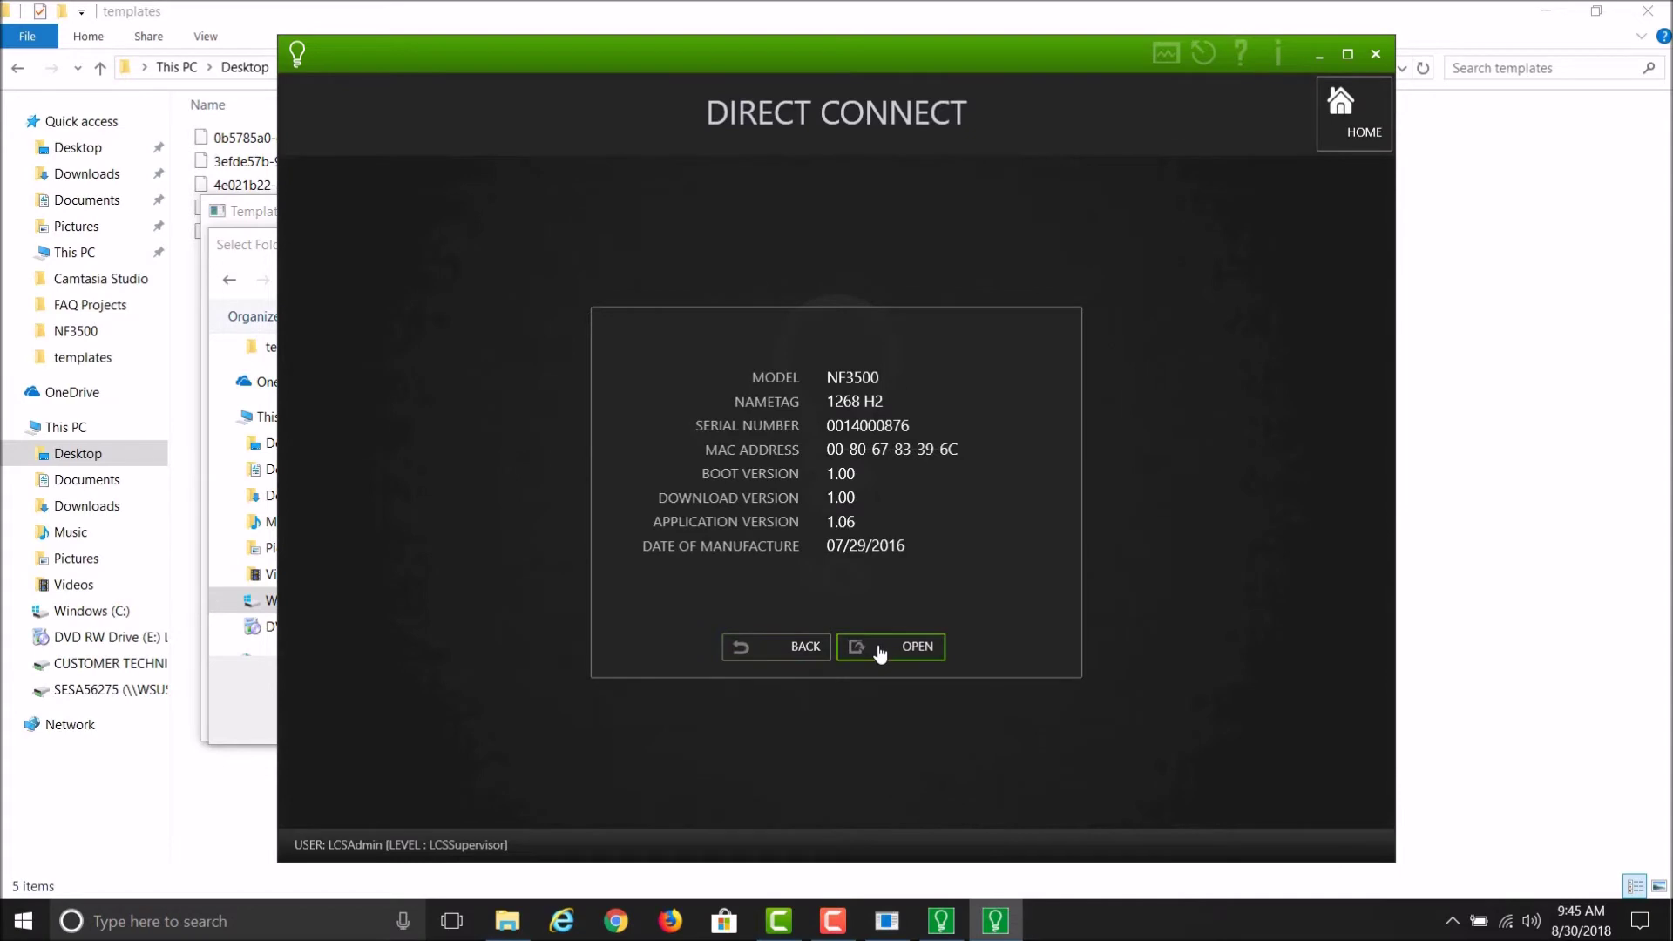
click(880, 652)
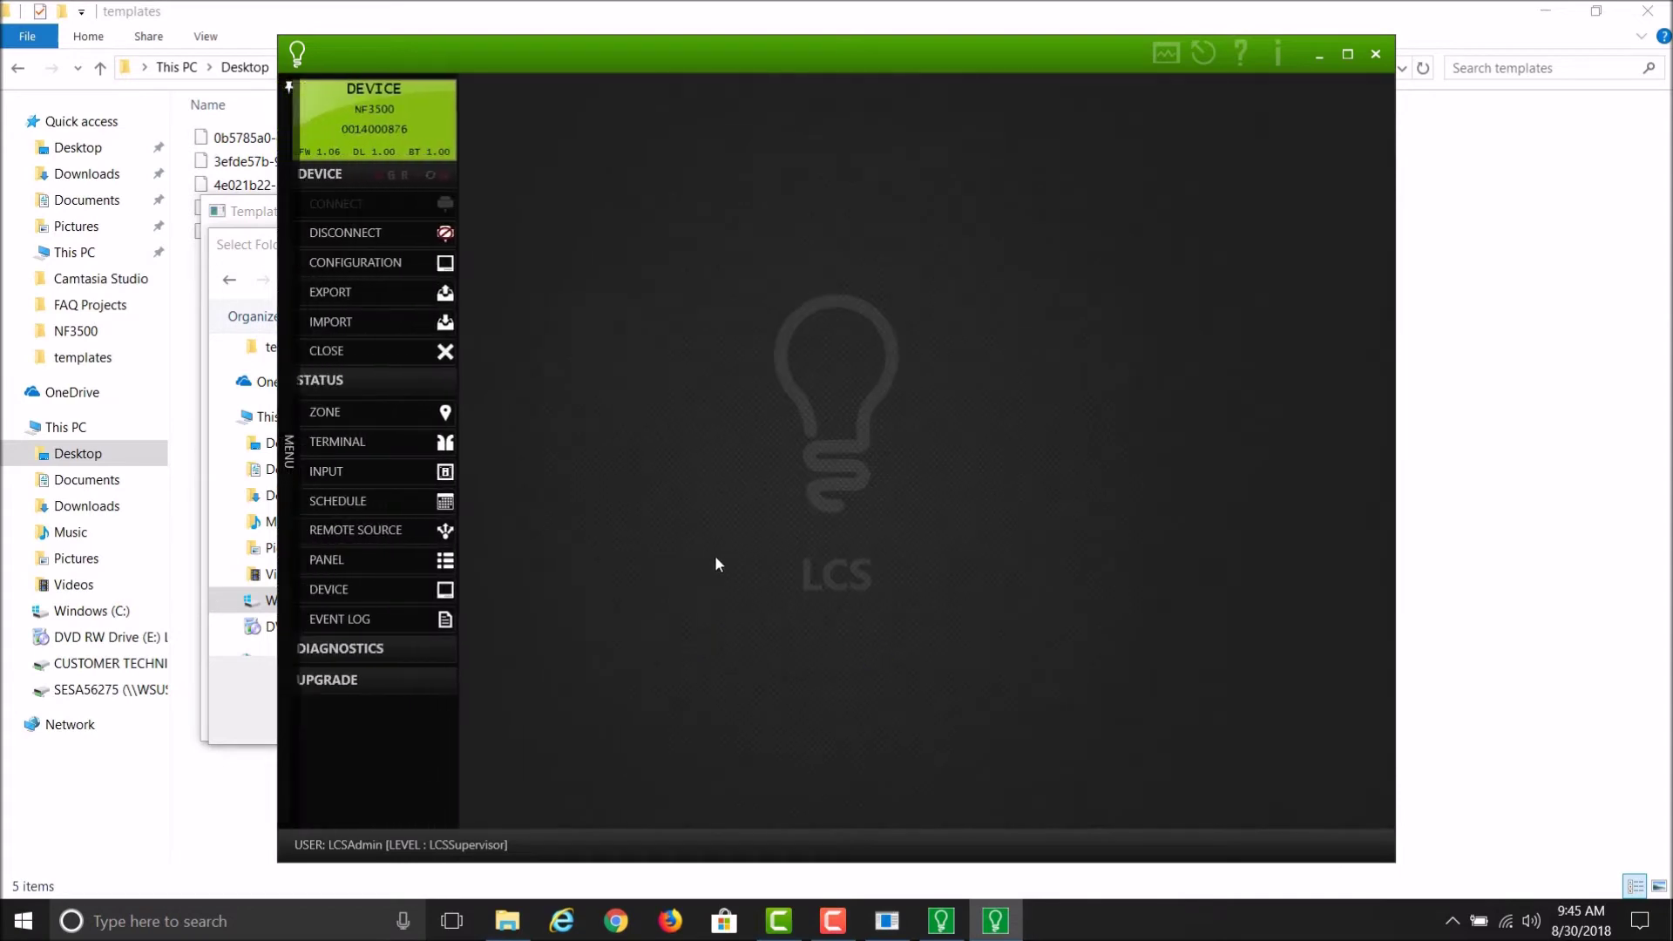
click(379, 263)
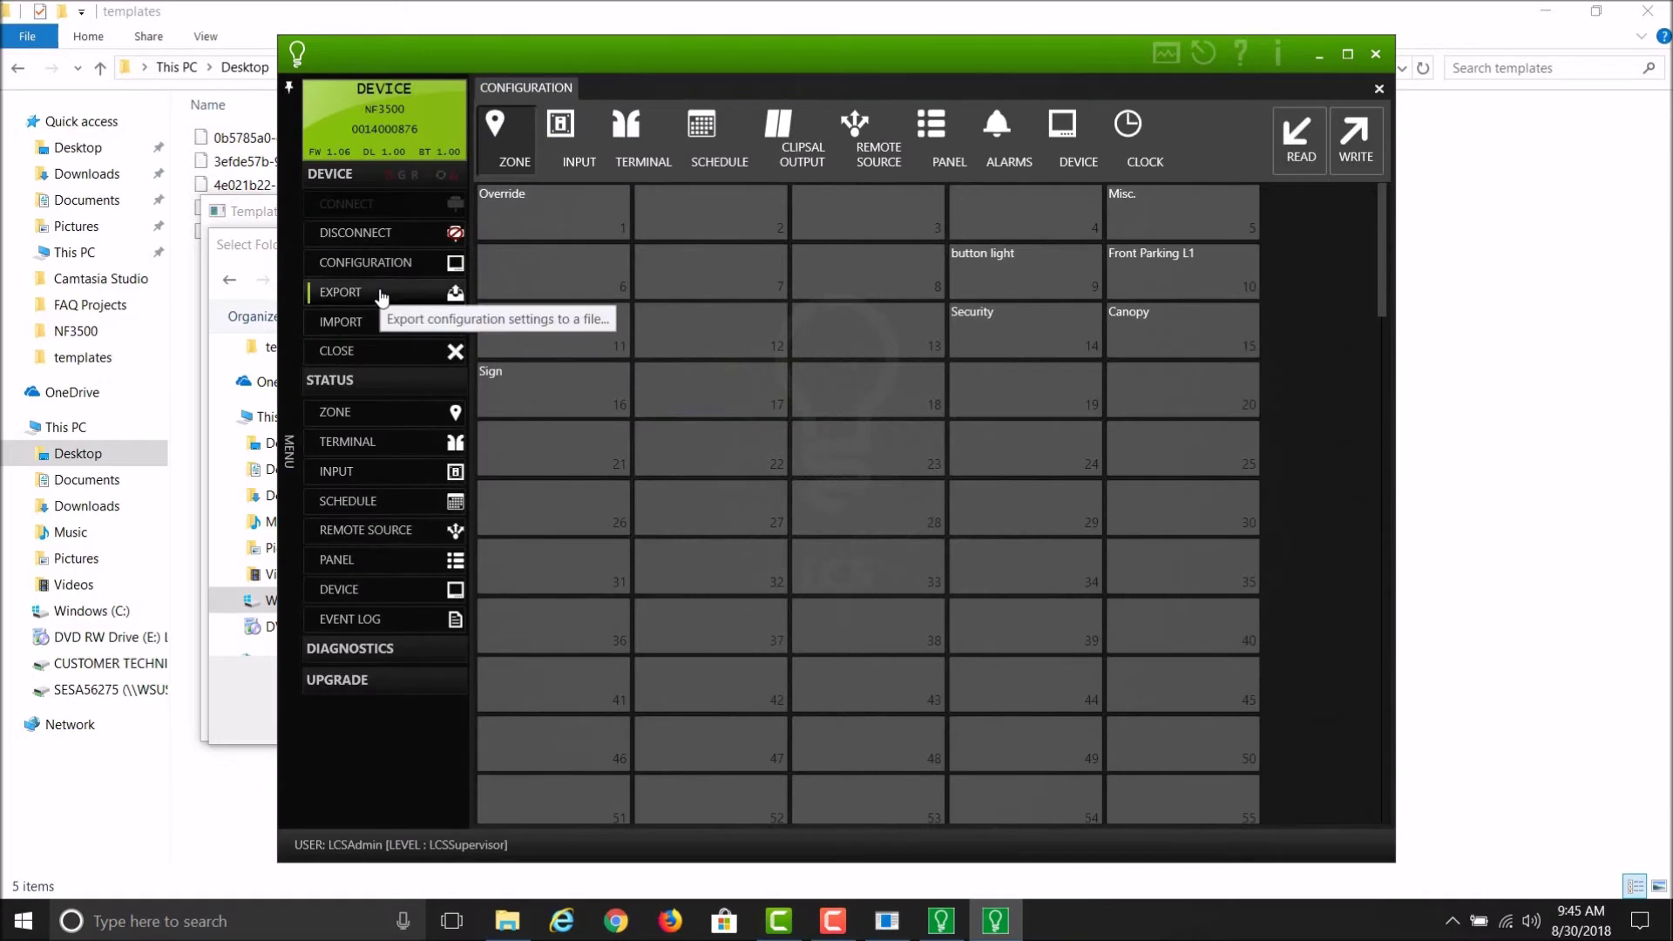
- Export the connected NF3500's configuration as a template named NF3500 Template, with breaker information included
click(380, 298)
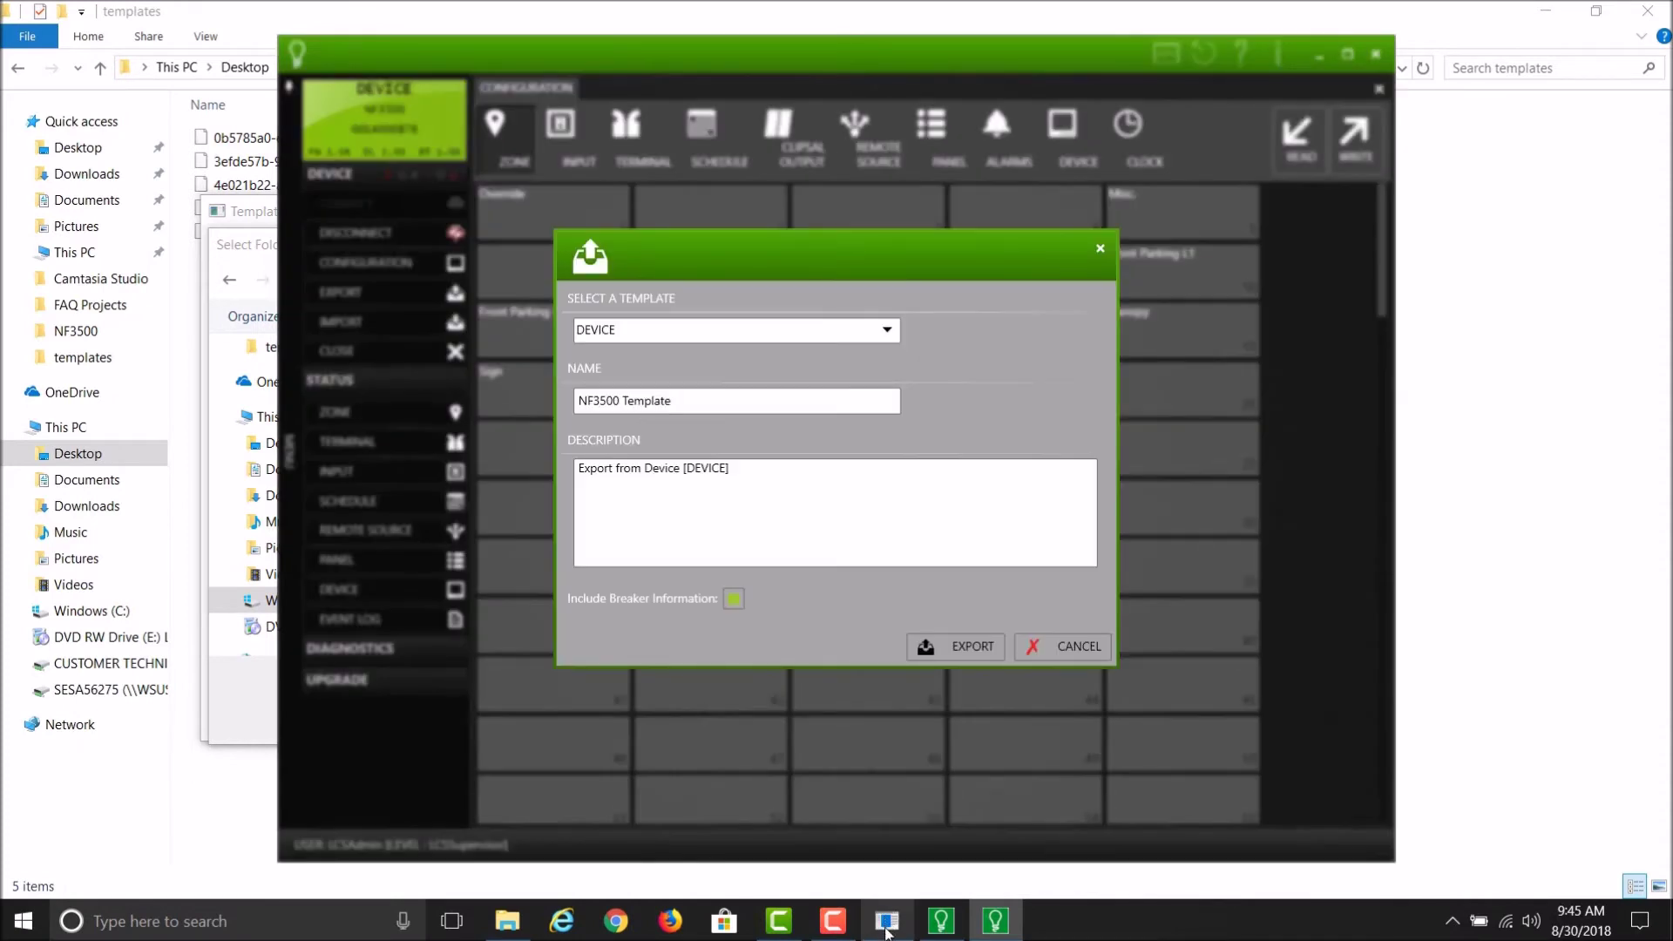
mouse_move(887, 921)
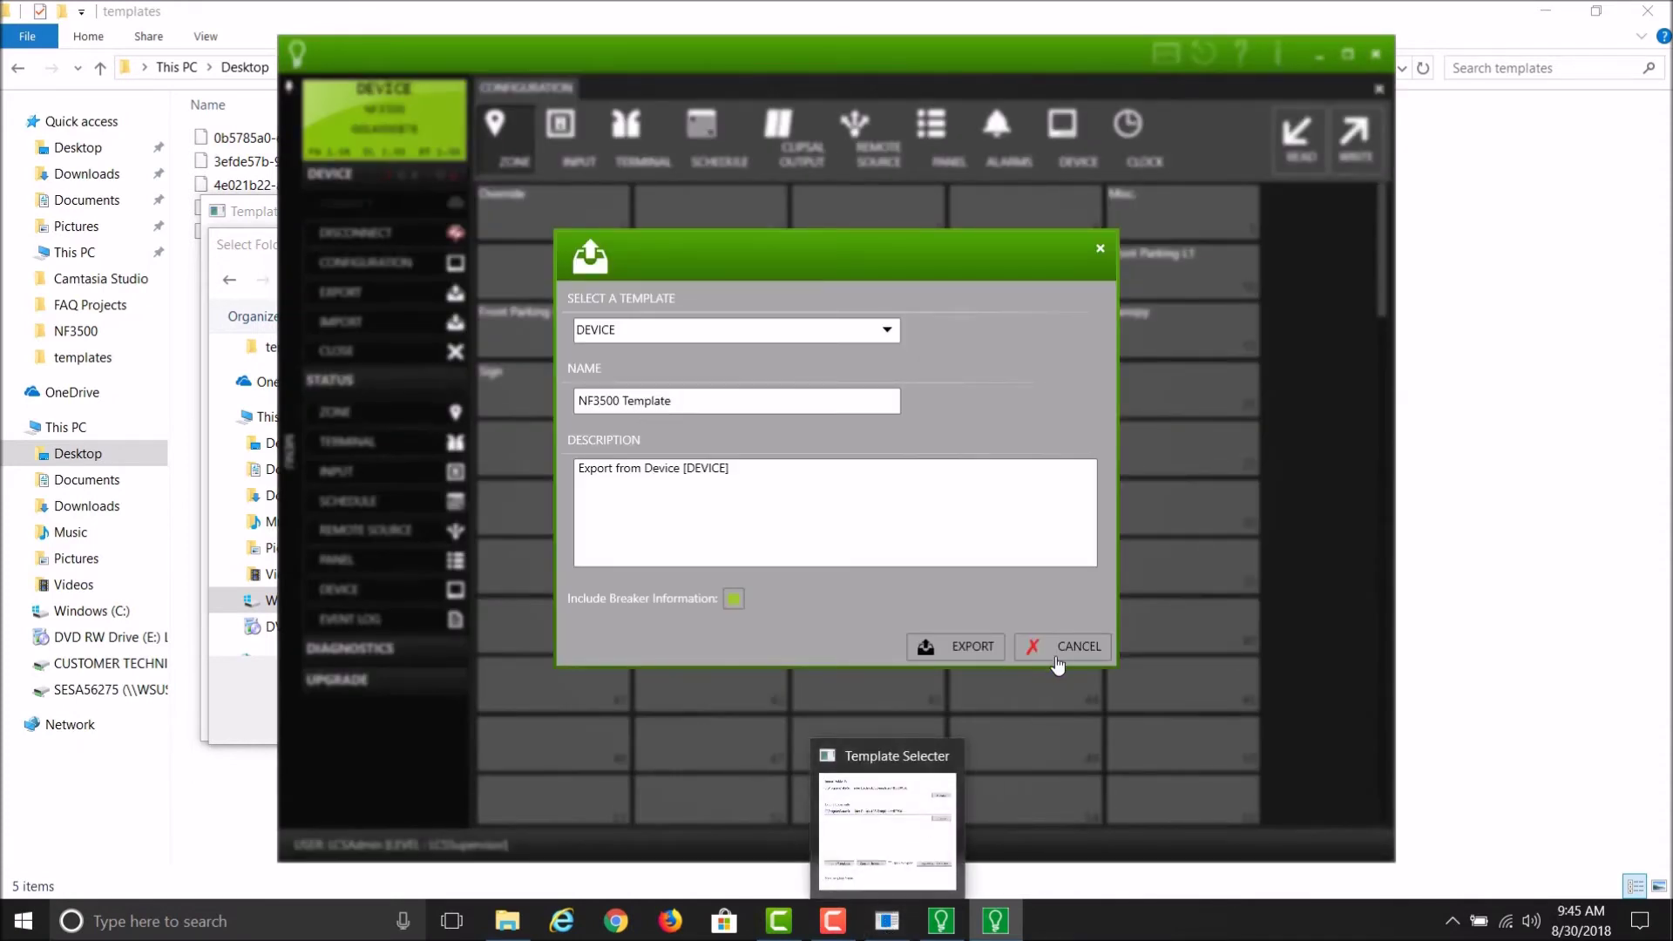
click(962, 648)
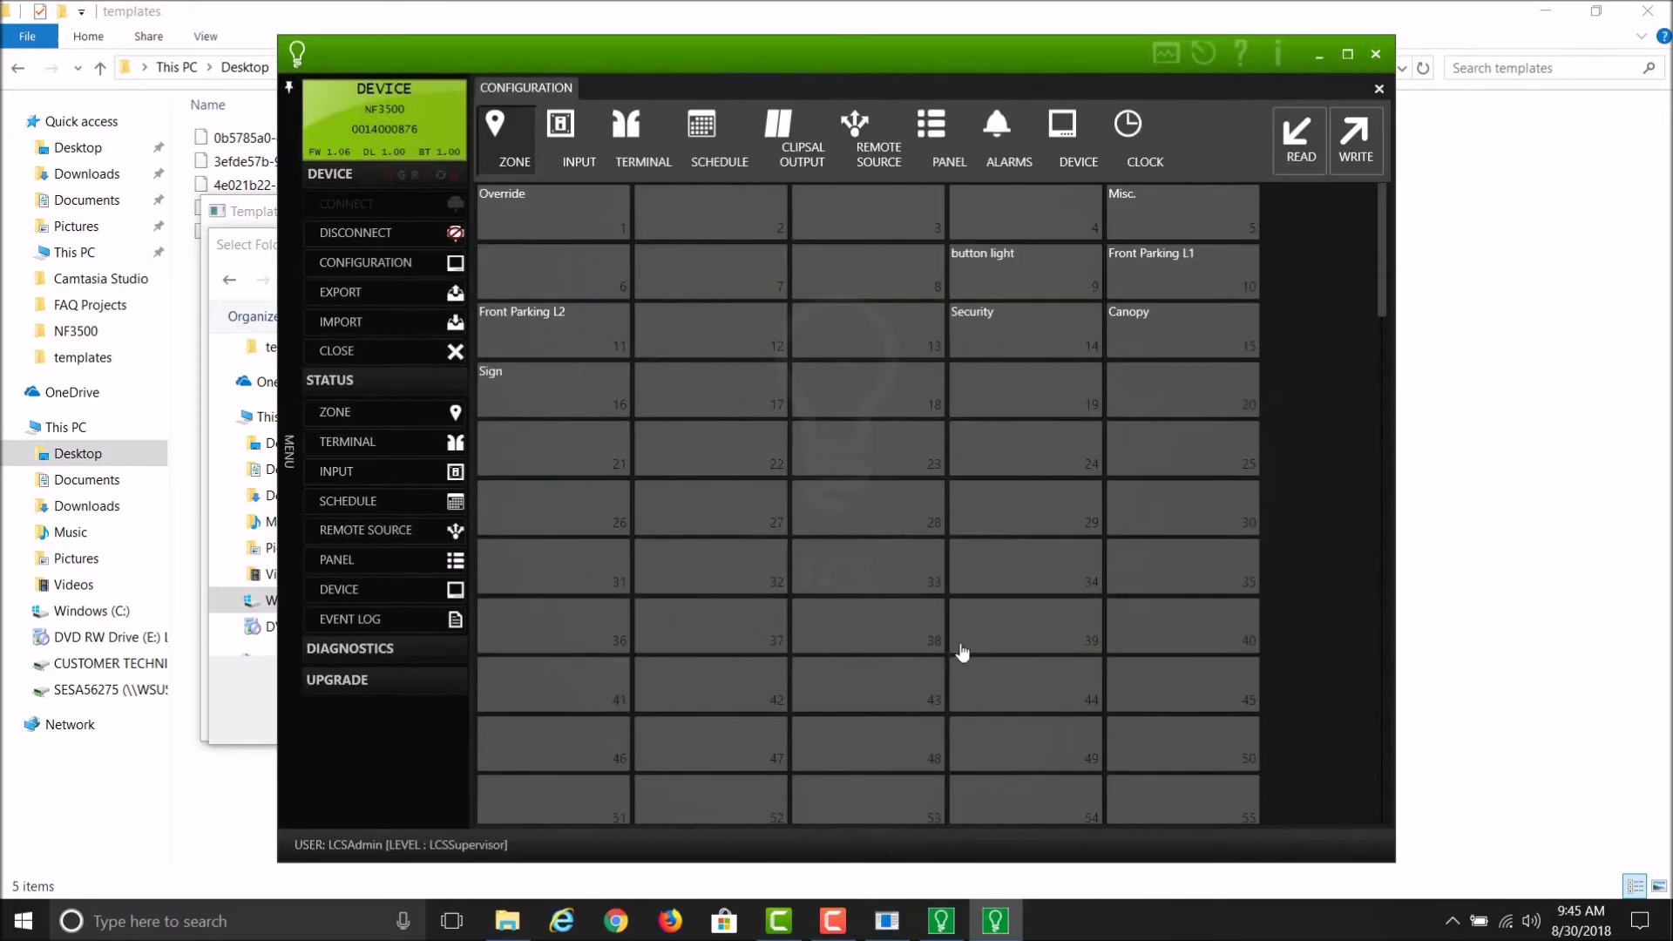
- Switch to the Template Selecter and set the export folder to NF3500 under Schneider Electric\LCS\Templates
click(895, 931)
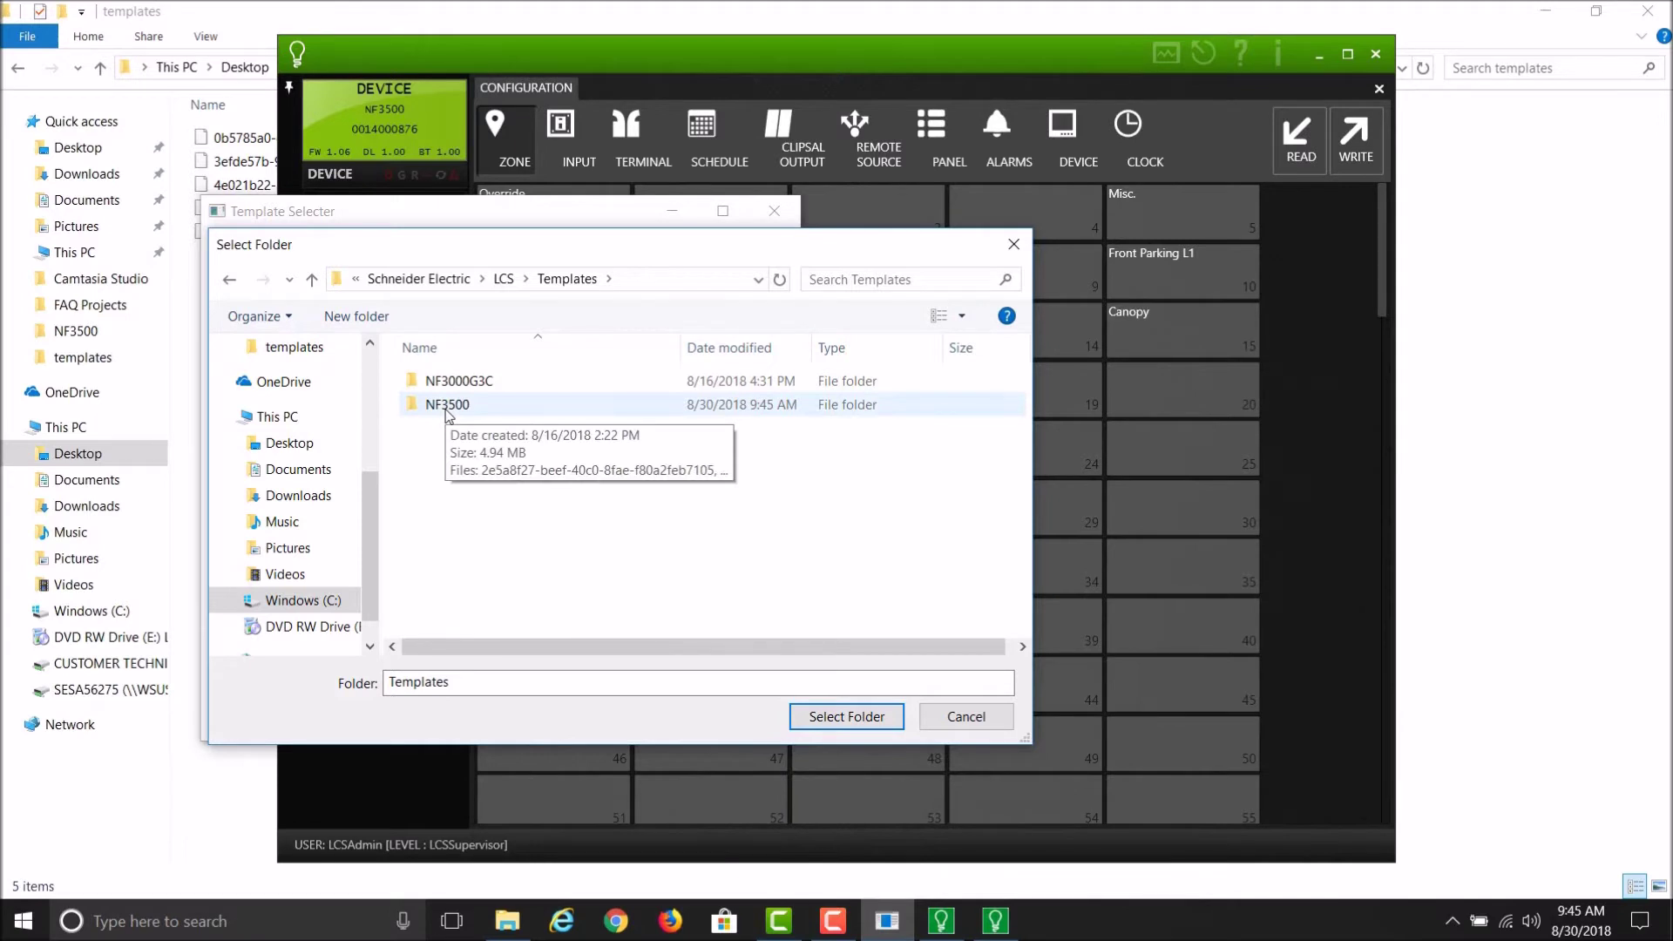
click(448, 406)
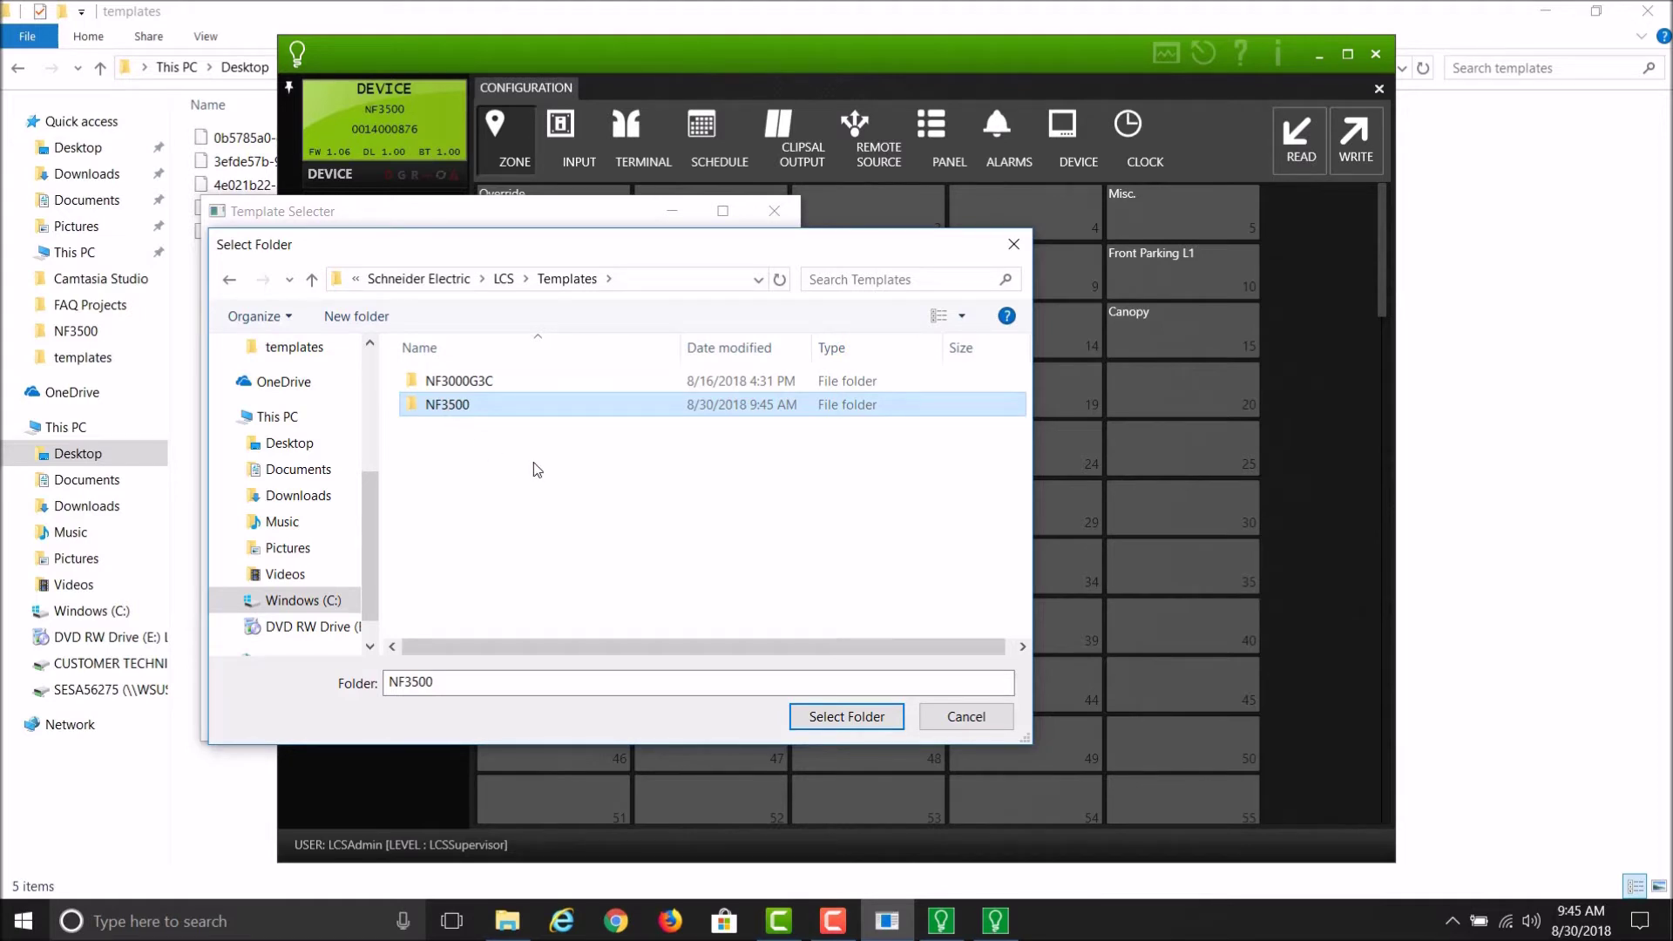
click(838, 726)
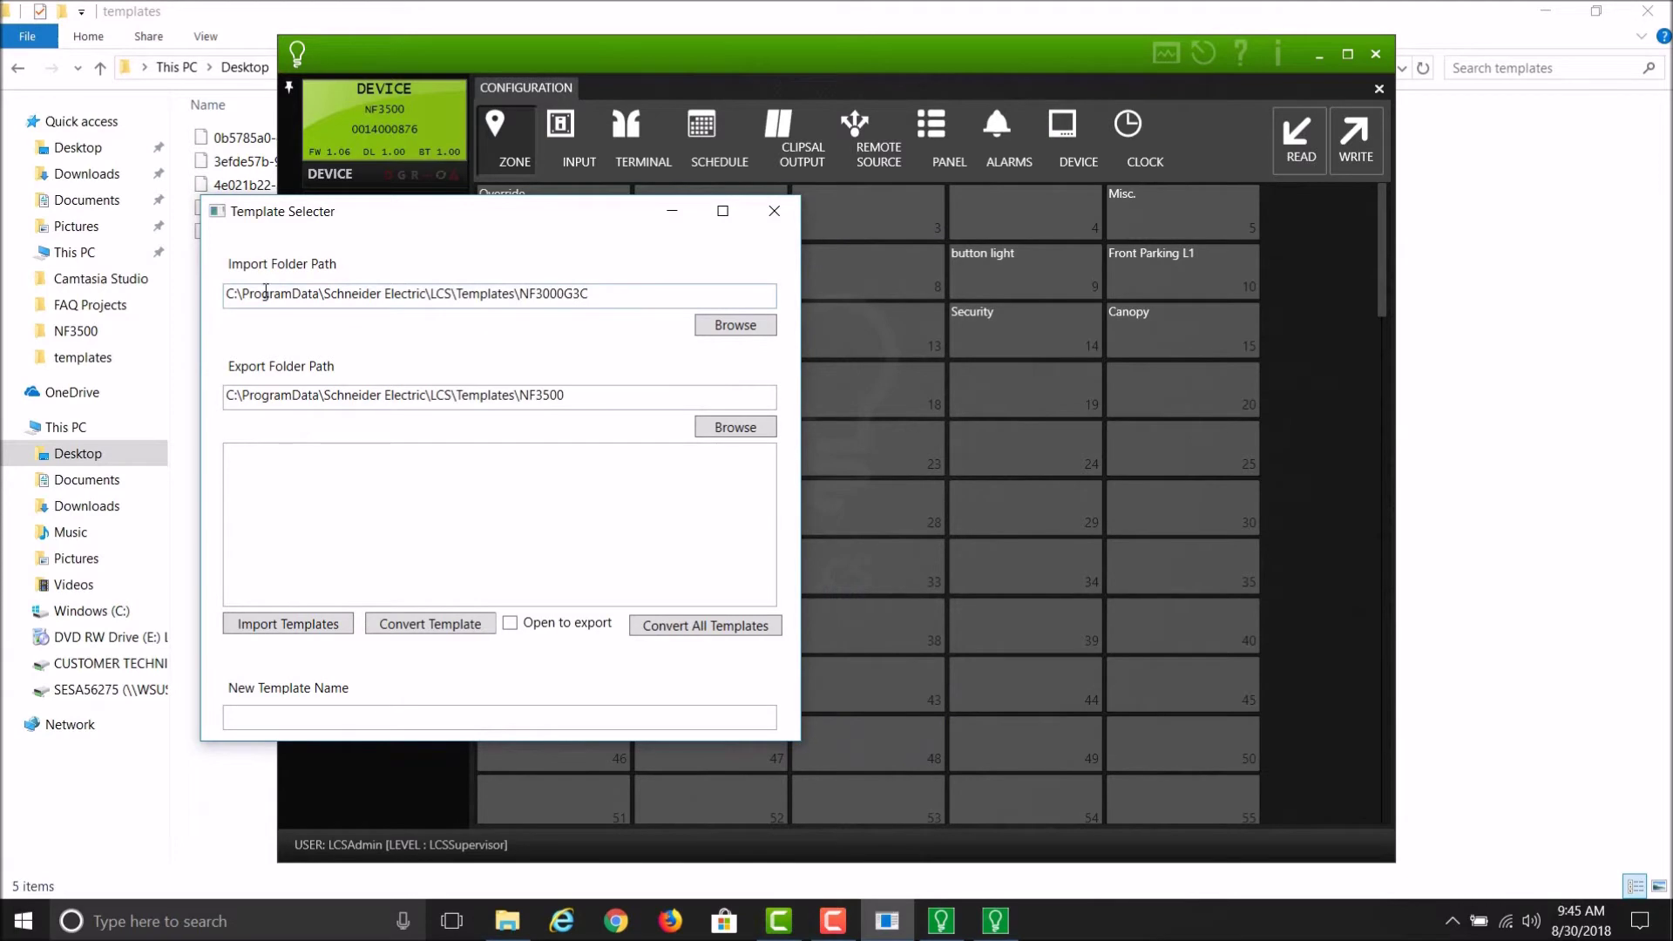
- Set the import folder to the Training System's templates folder under Desktop\Square D Lighting Control\LCS\Advanced
click(739, 329)
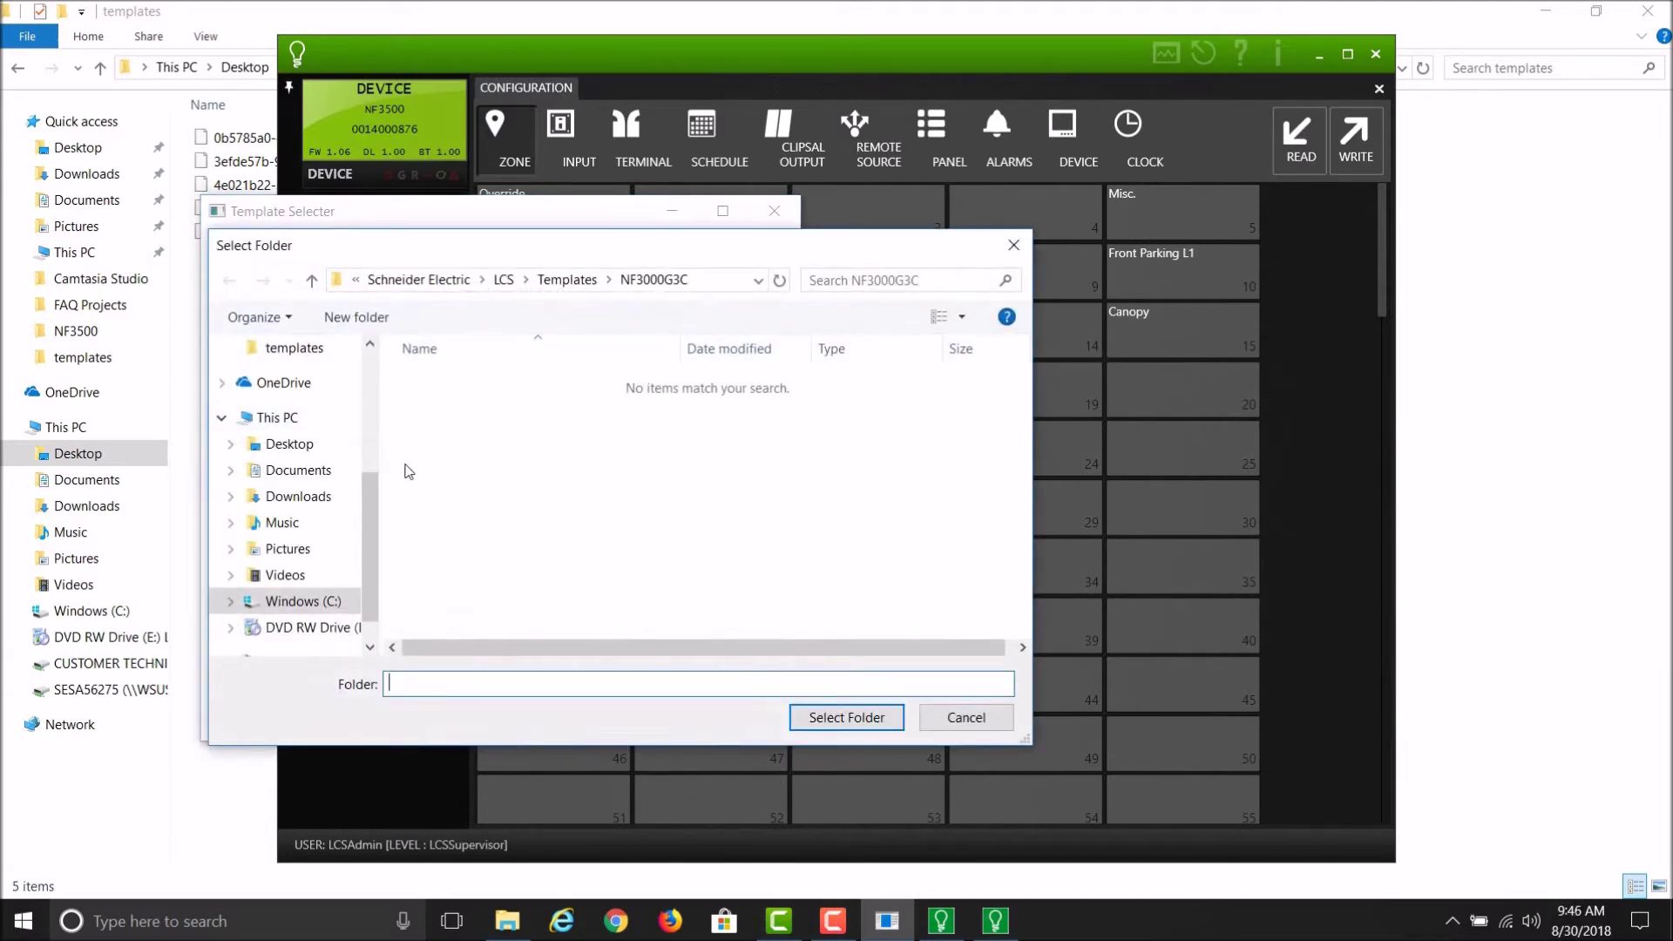
drag(367, 505, 353, 401)
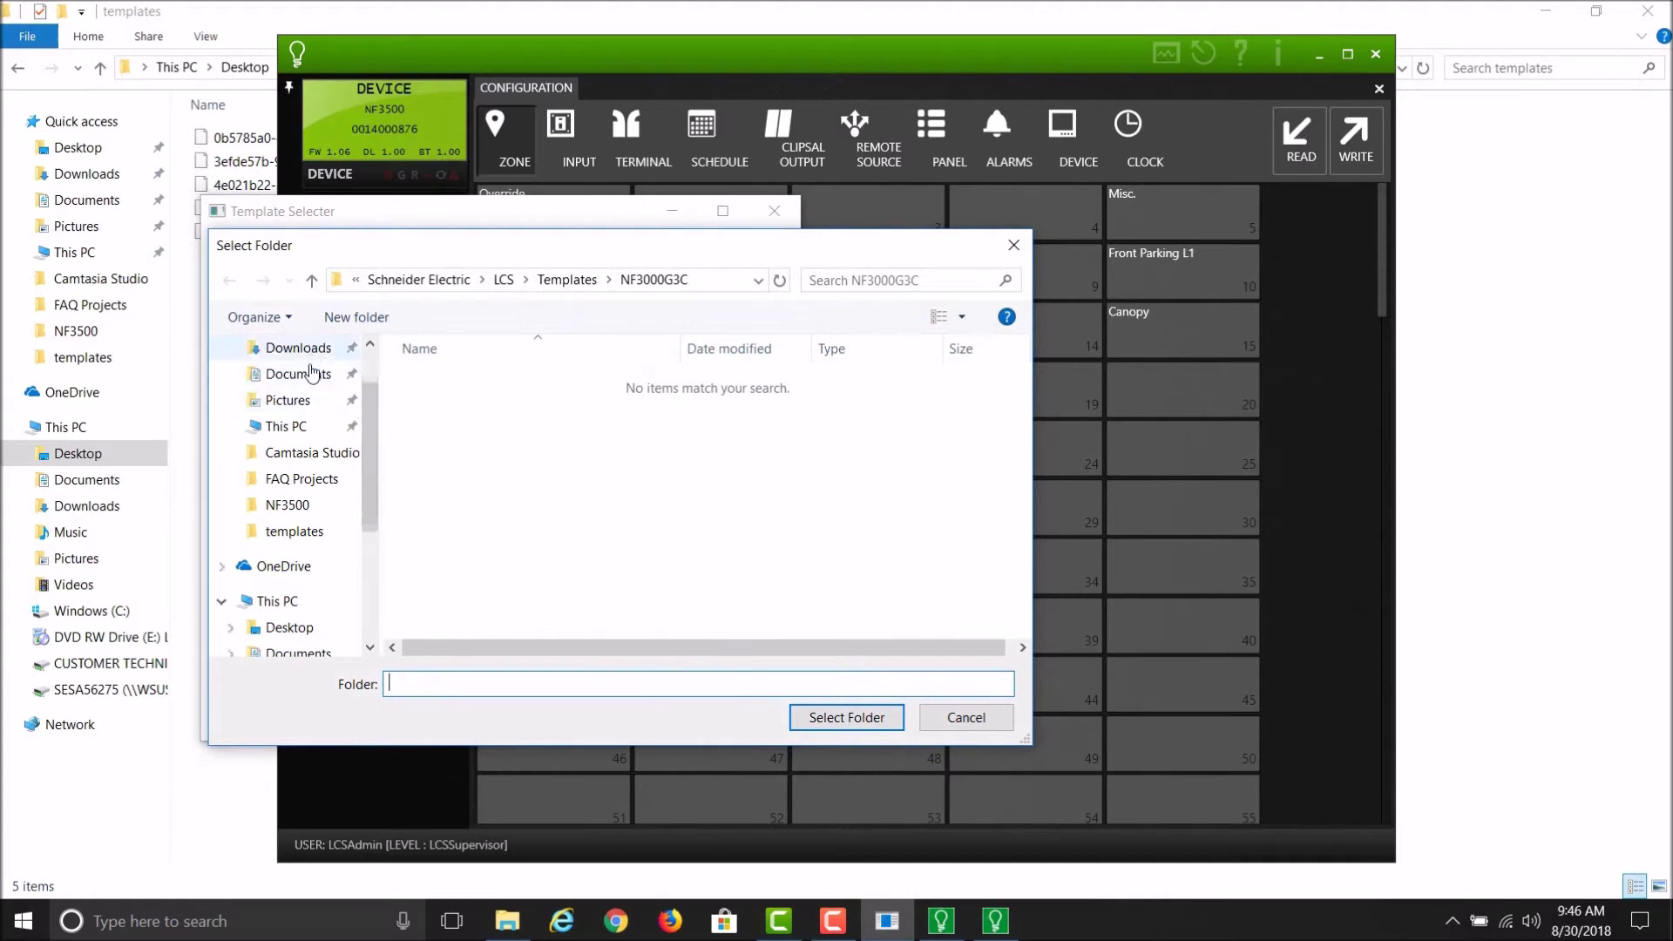
scroll(303, 388, up, 1)
click(302, 390)
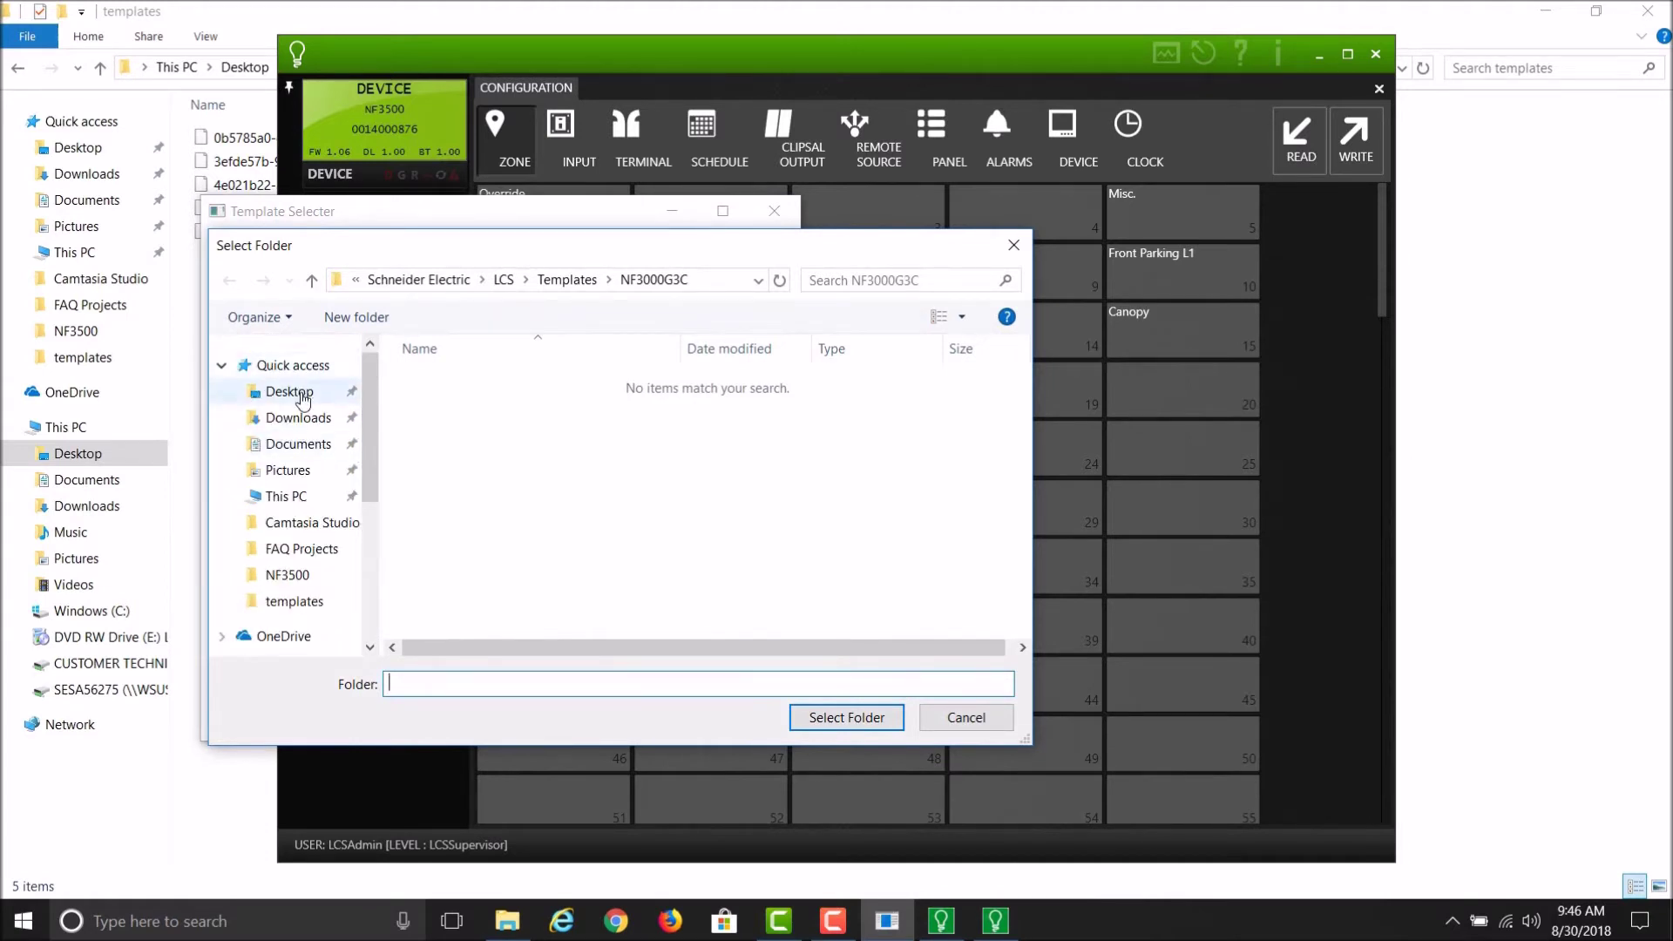
double_click(483, 381)
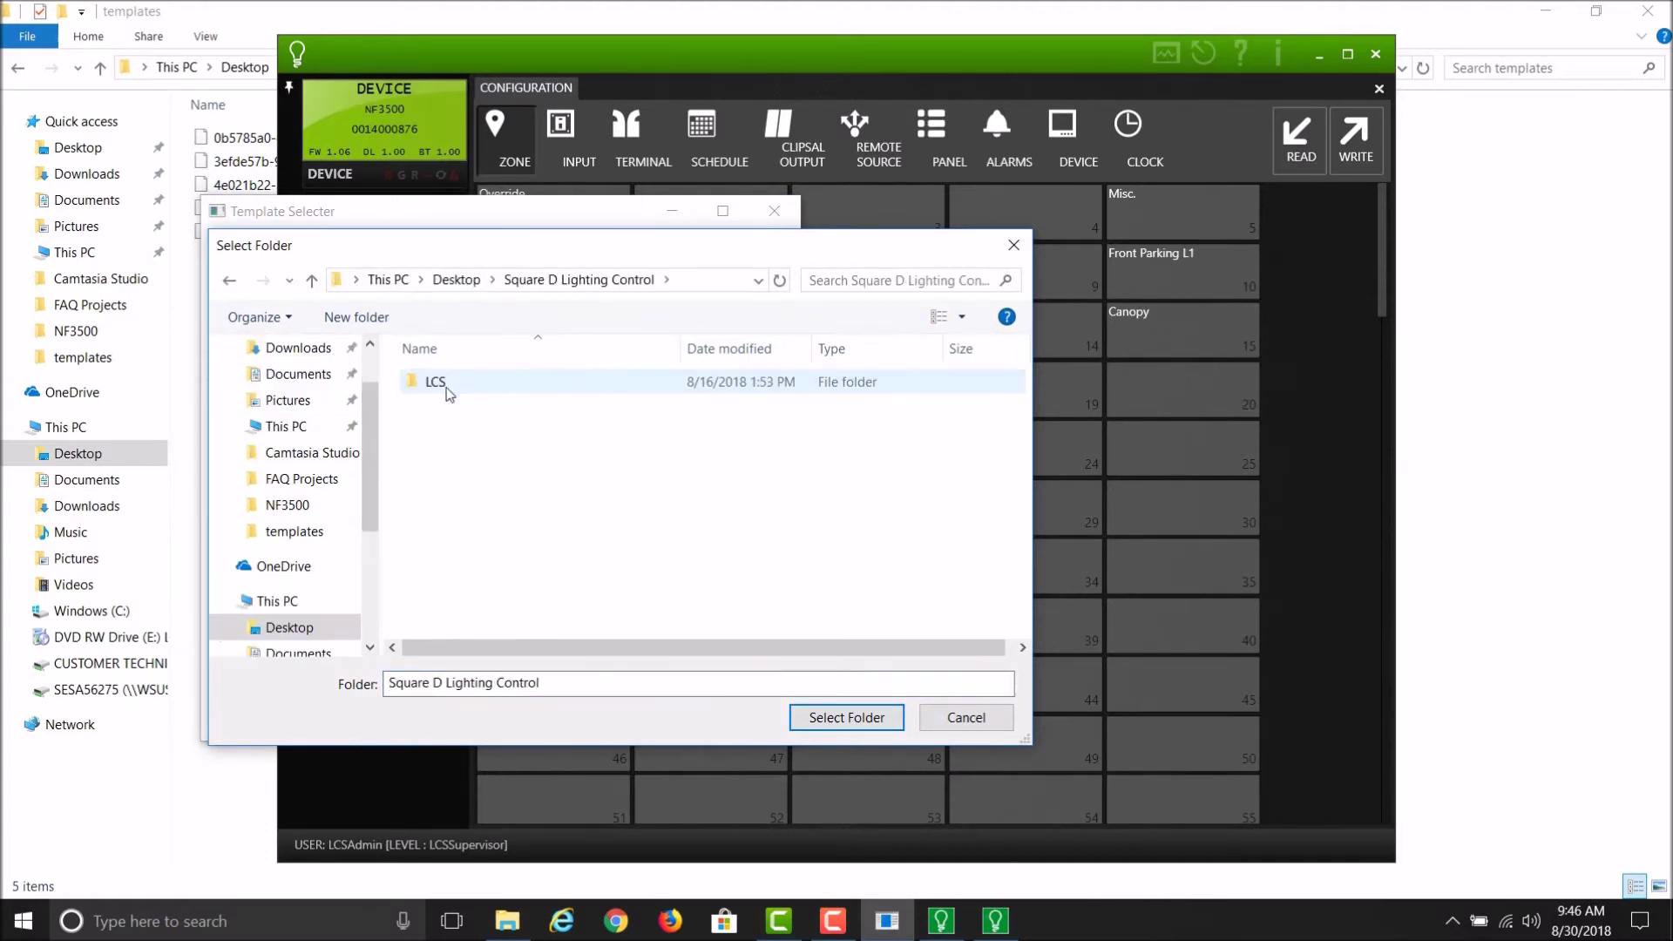
double_click(448, 383)
click(448, 388)
double_click(448, 383)
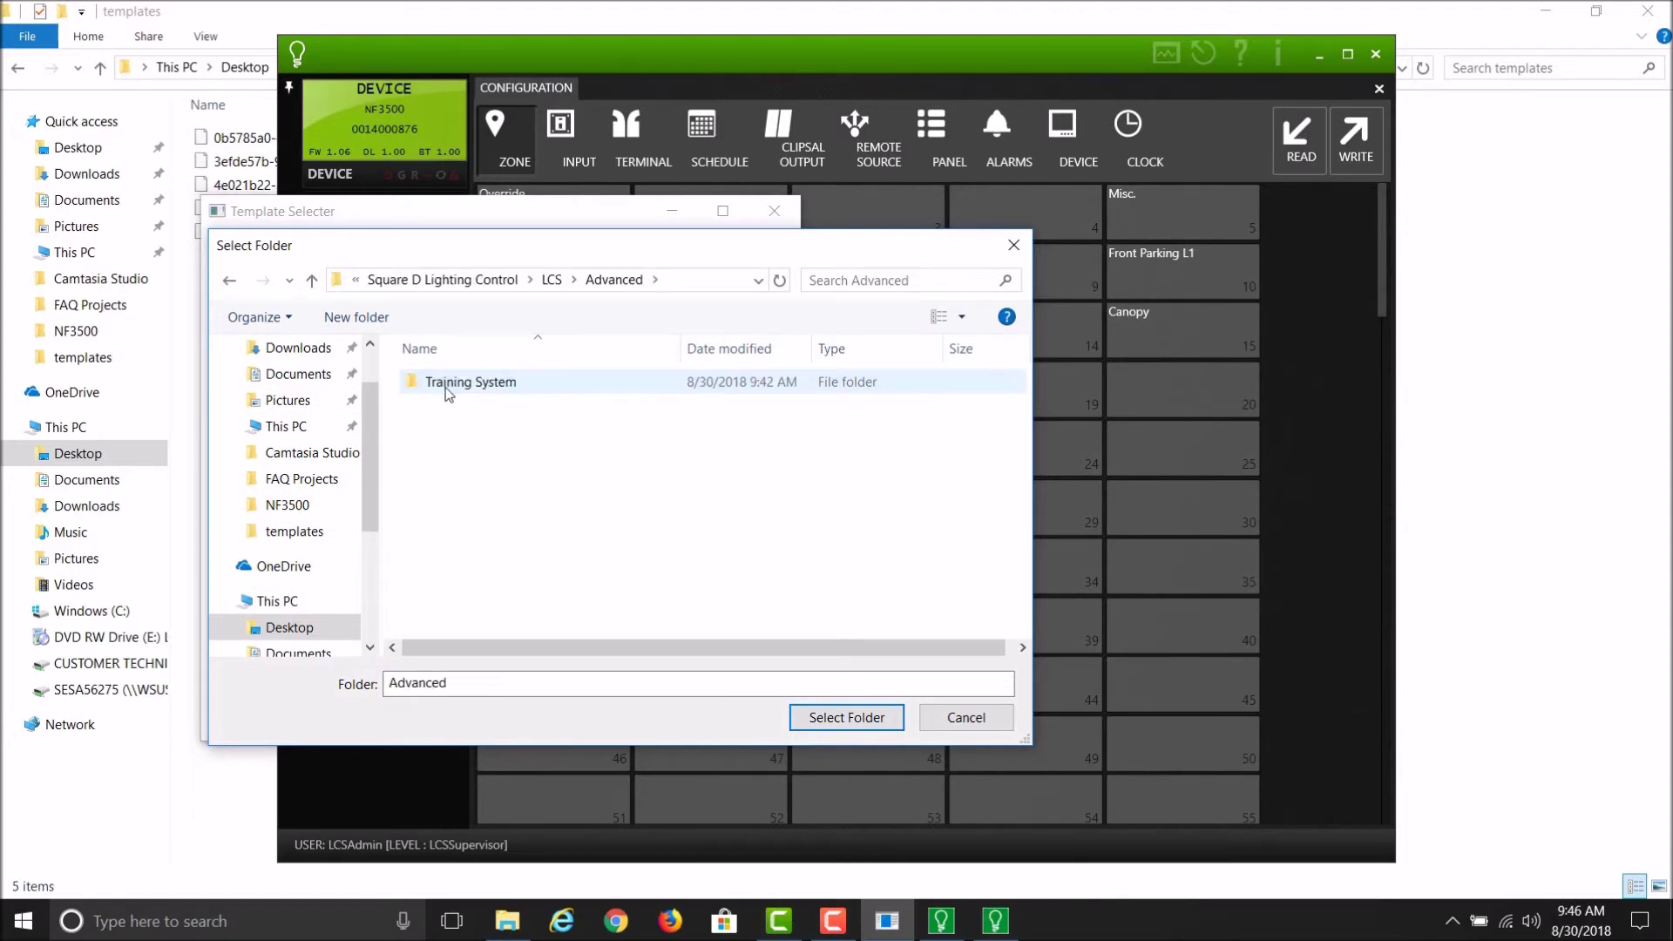
click(447, 390)
double_click(447, 390)
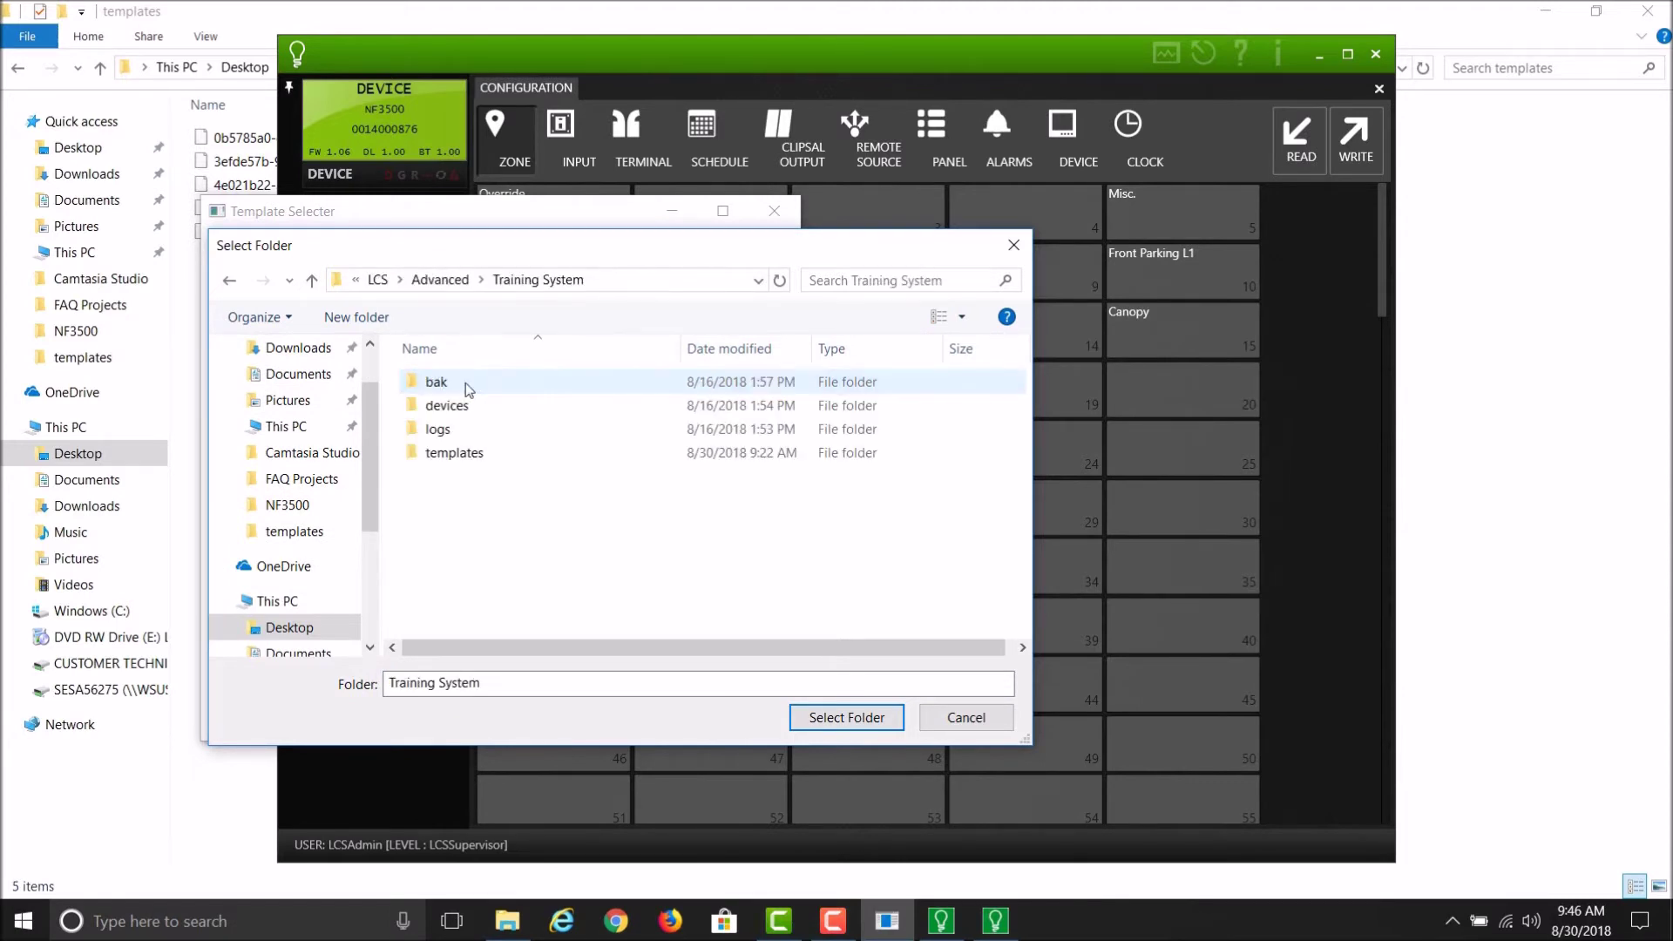
click(440, 451)
double_click(440, 452)
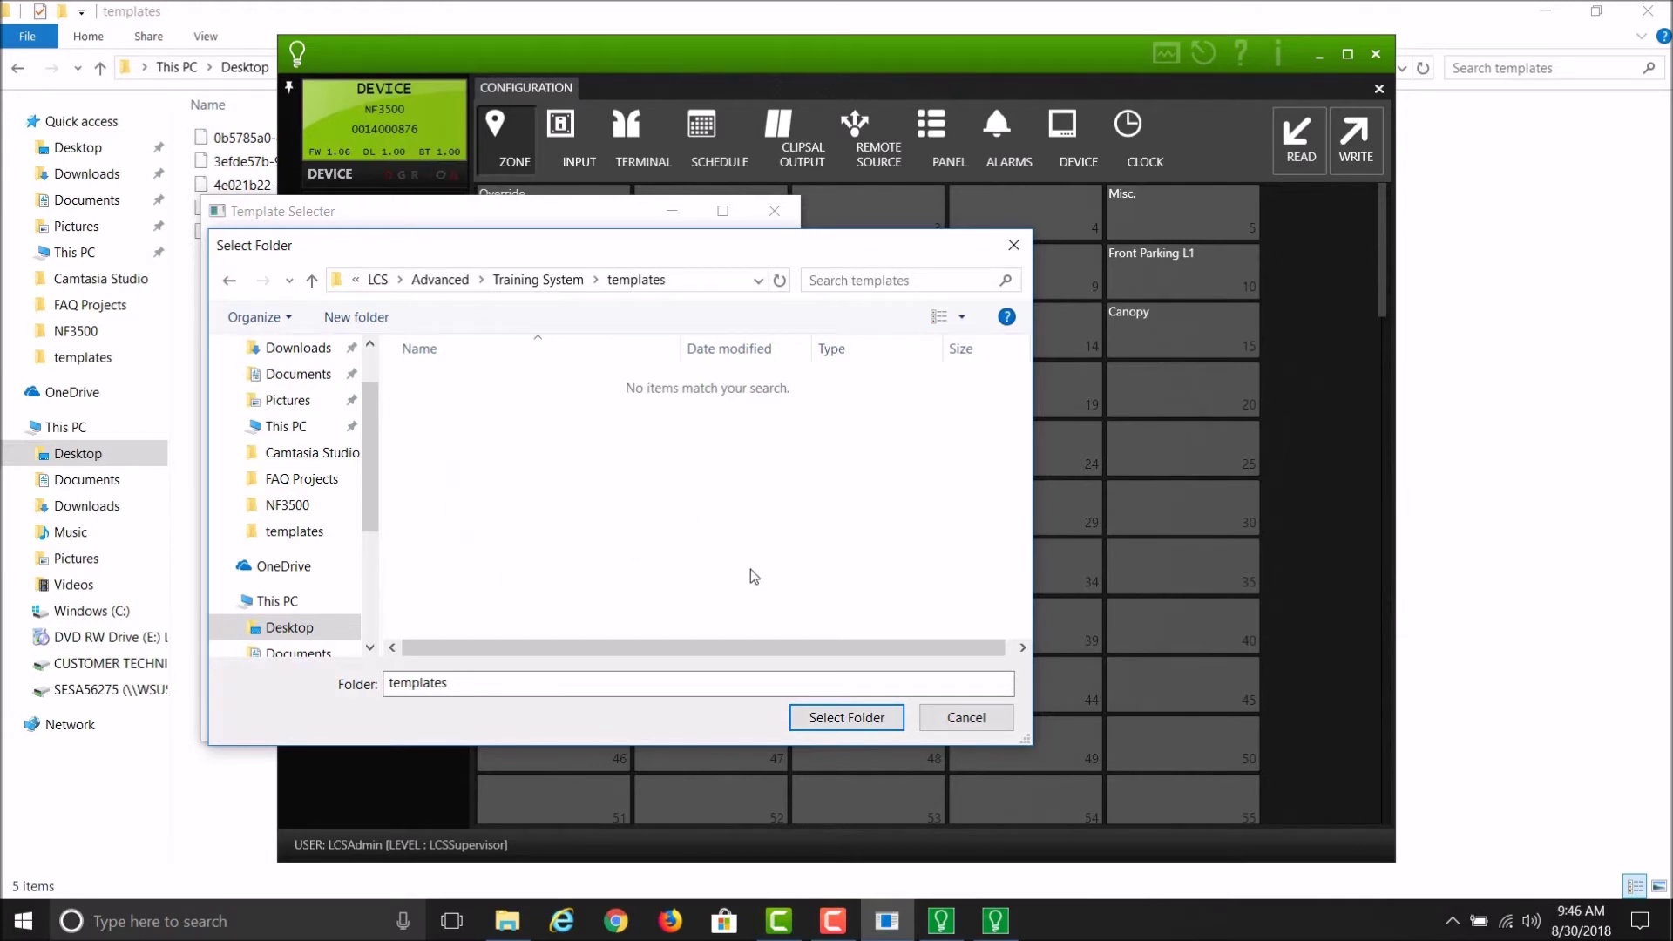
click(857, 724)
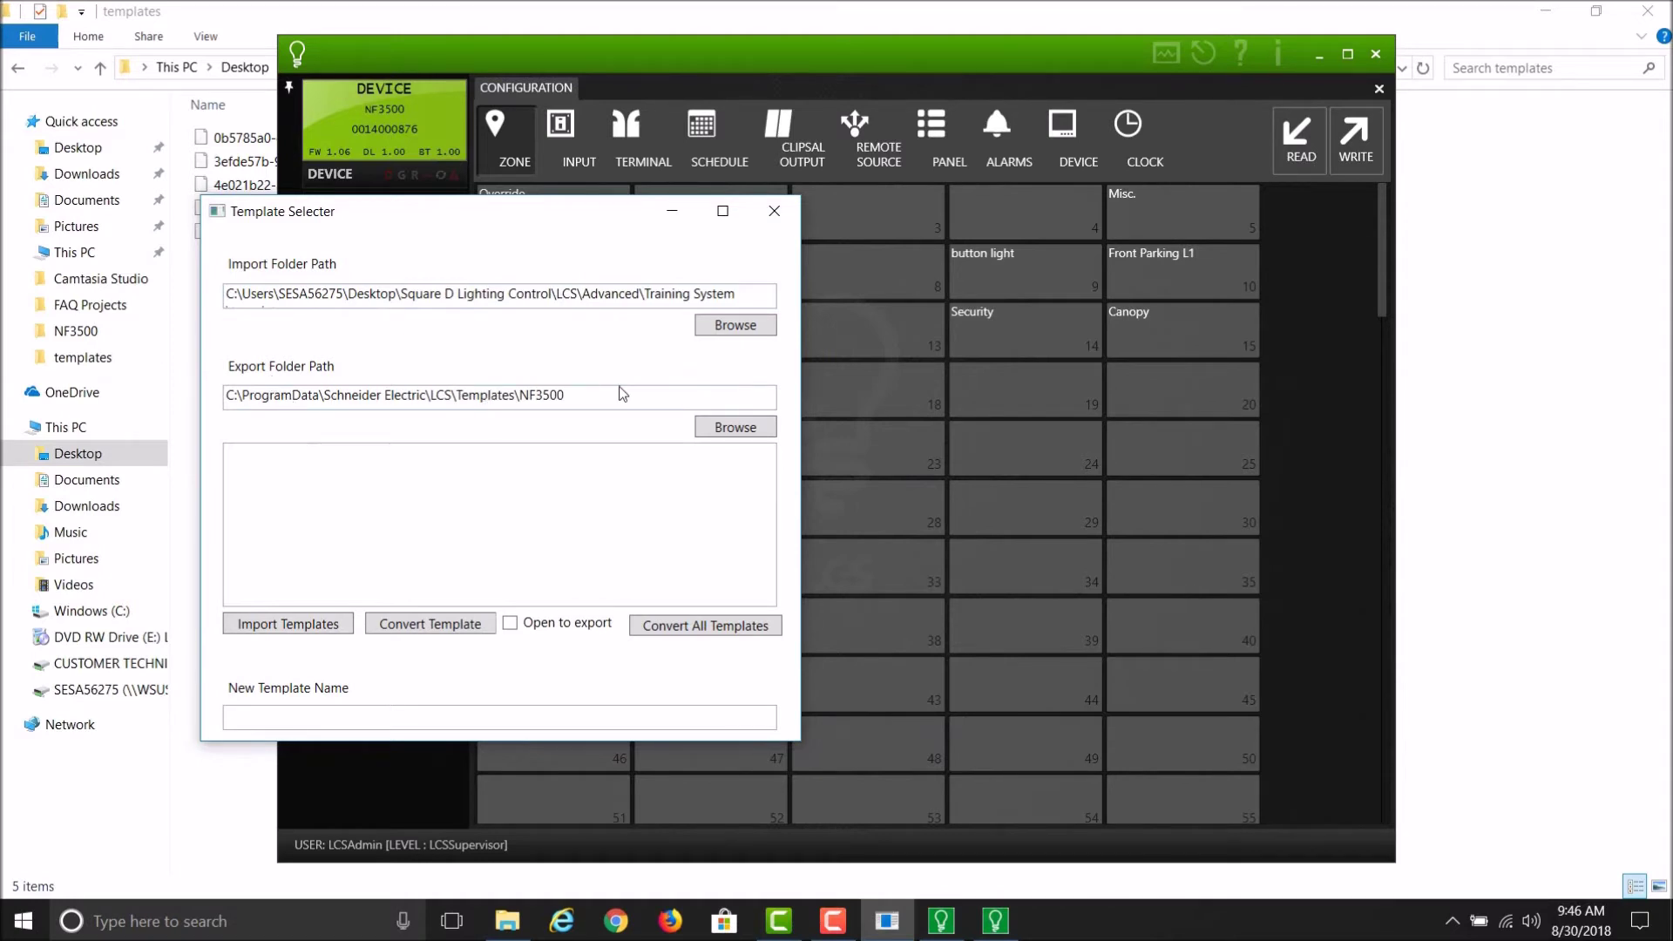
- Import the templates from the chosen folder and enter NF3000G3C to NF3500G4 as the new template name
click(265, 625)
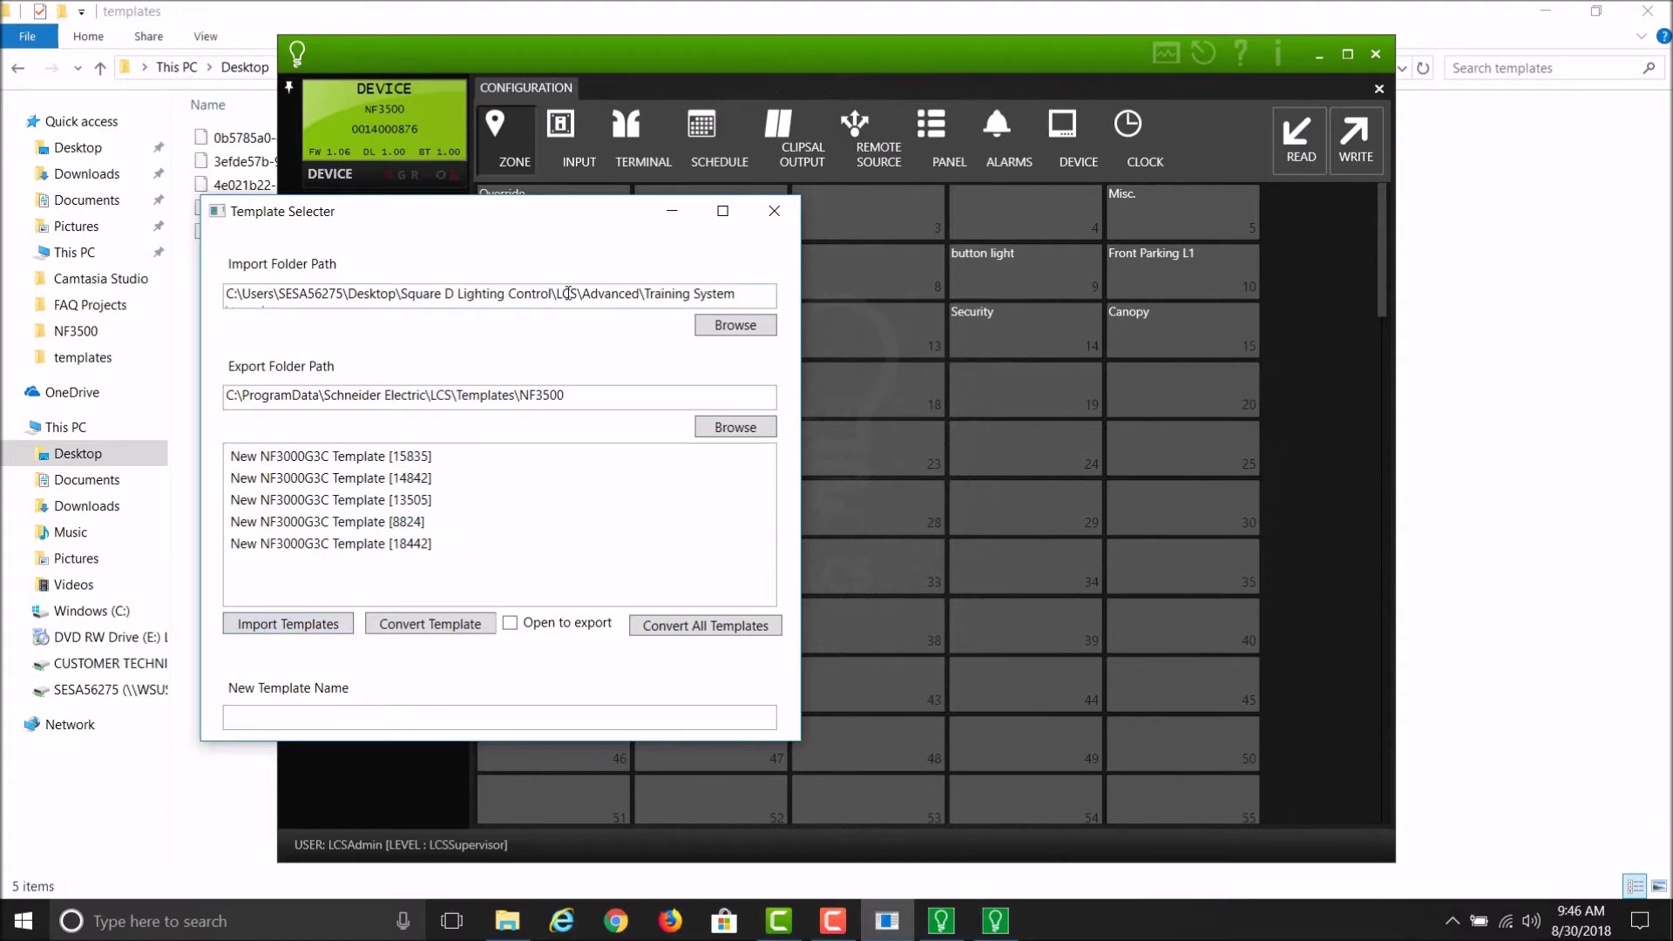
click(338, 460)
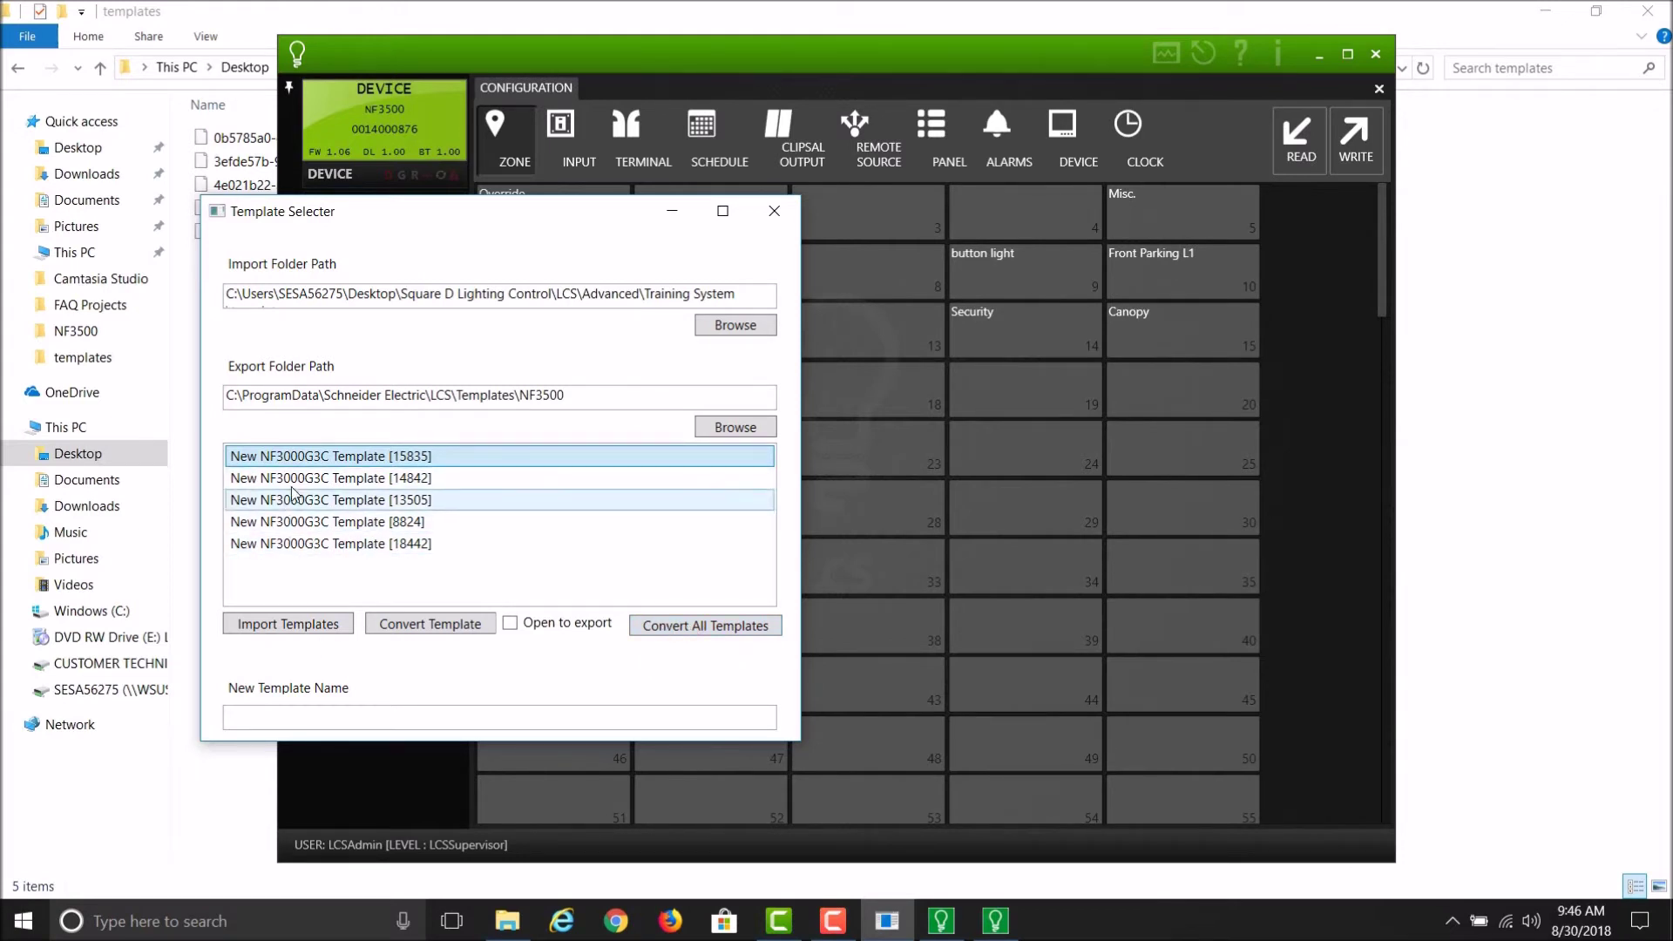
click(316, 719)
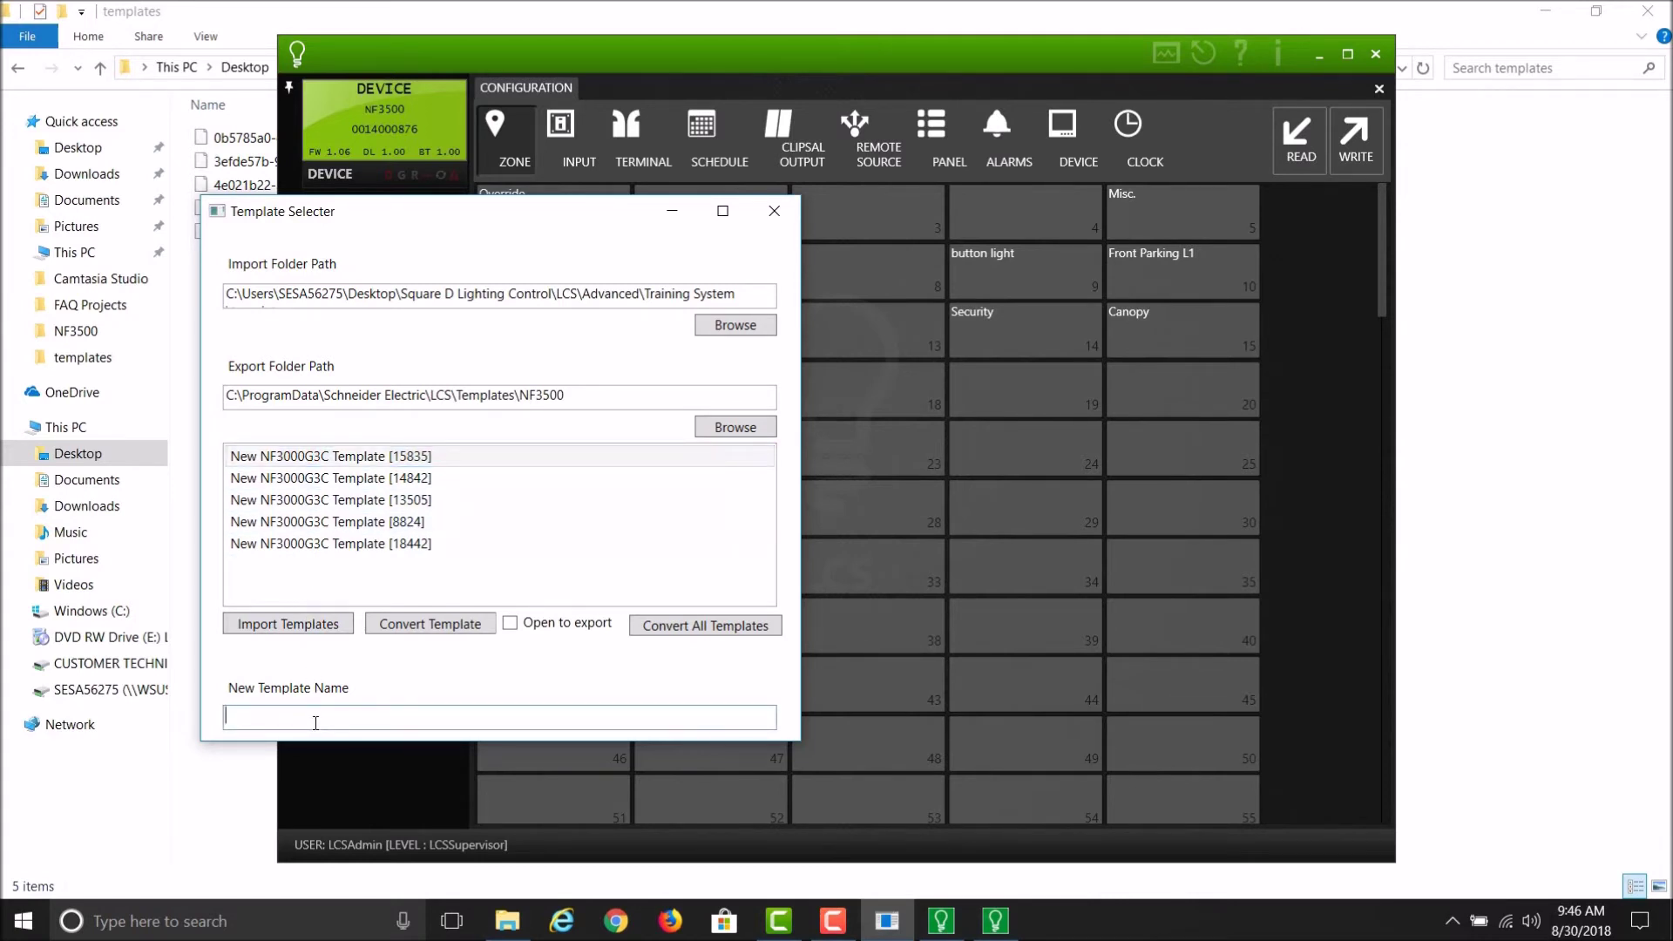
text(G)
key(BackSpace)
text(Nf300)
key(BackSpace)
key(BackSpace)
key(BackSpace)
key(BackSpace)
text(F3000G3C to NF3500G4 432)
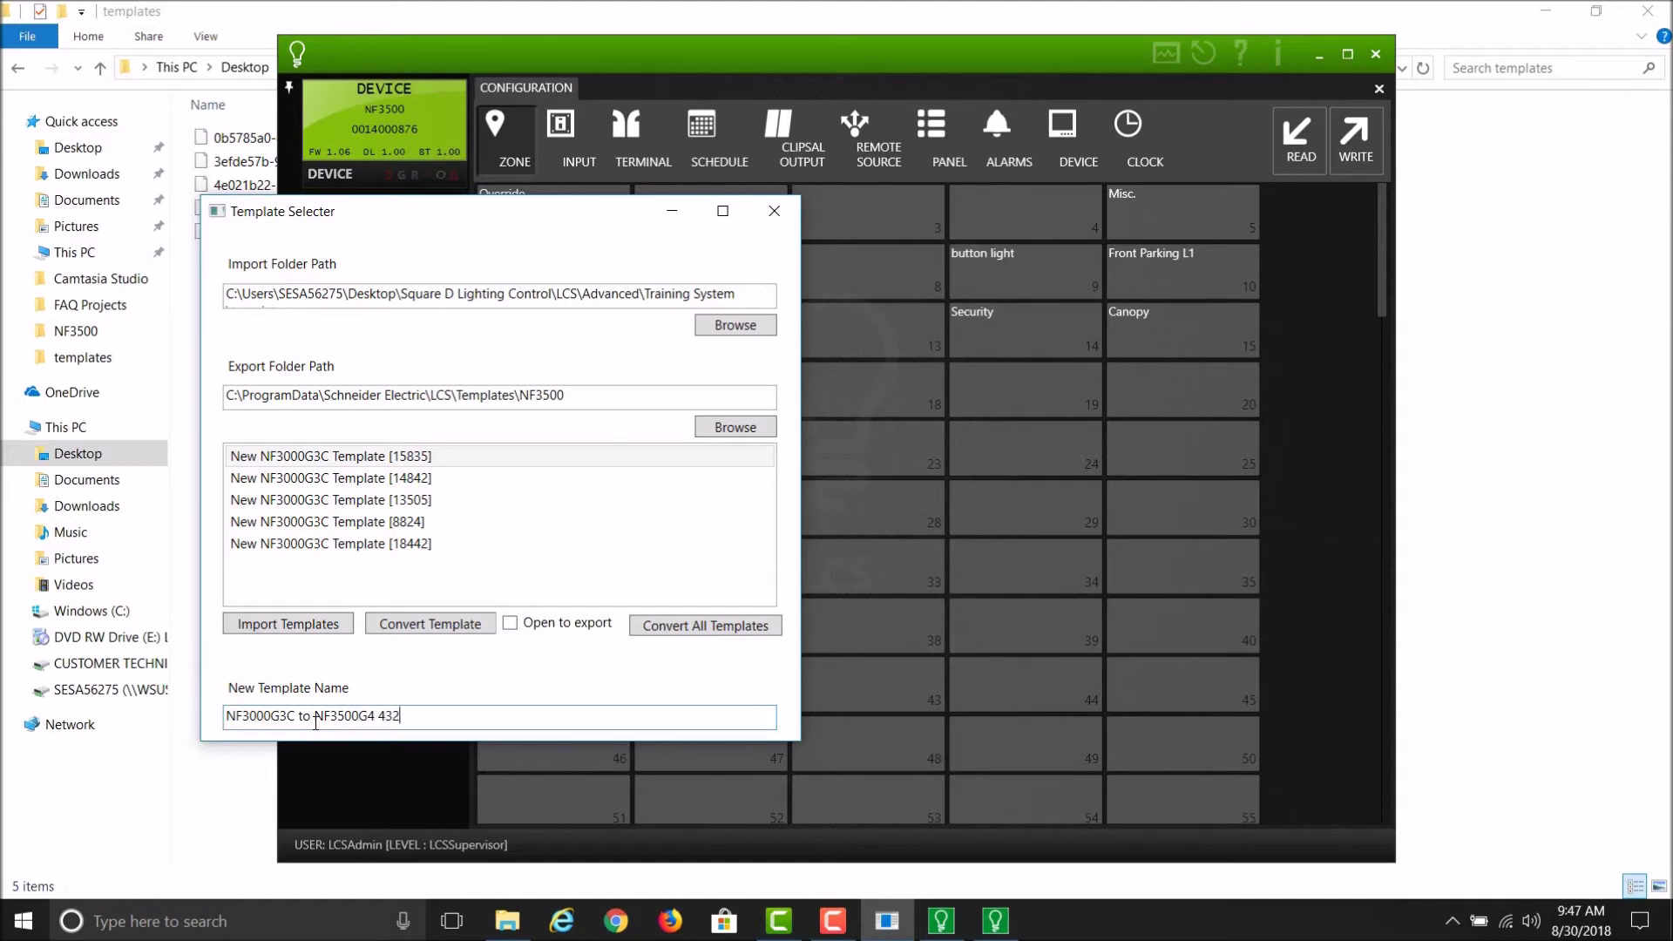
key(BackSpace)
key(BackSpace)
key(BackSpace)
- Convert the single template New NF3000G3C Template [15835] under the entered name and dismiss the completion message
click(368, 457)
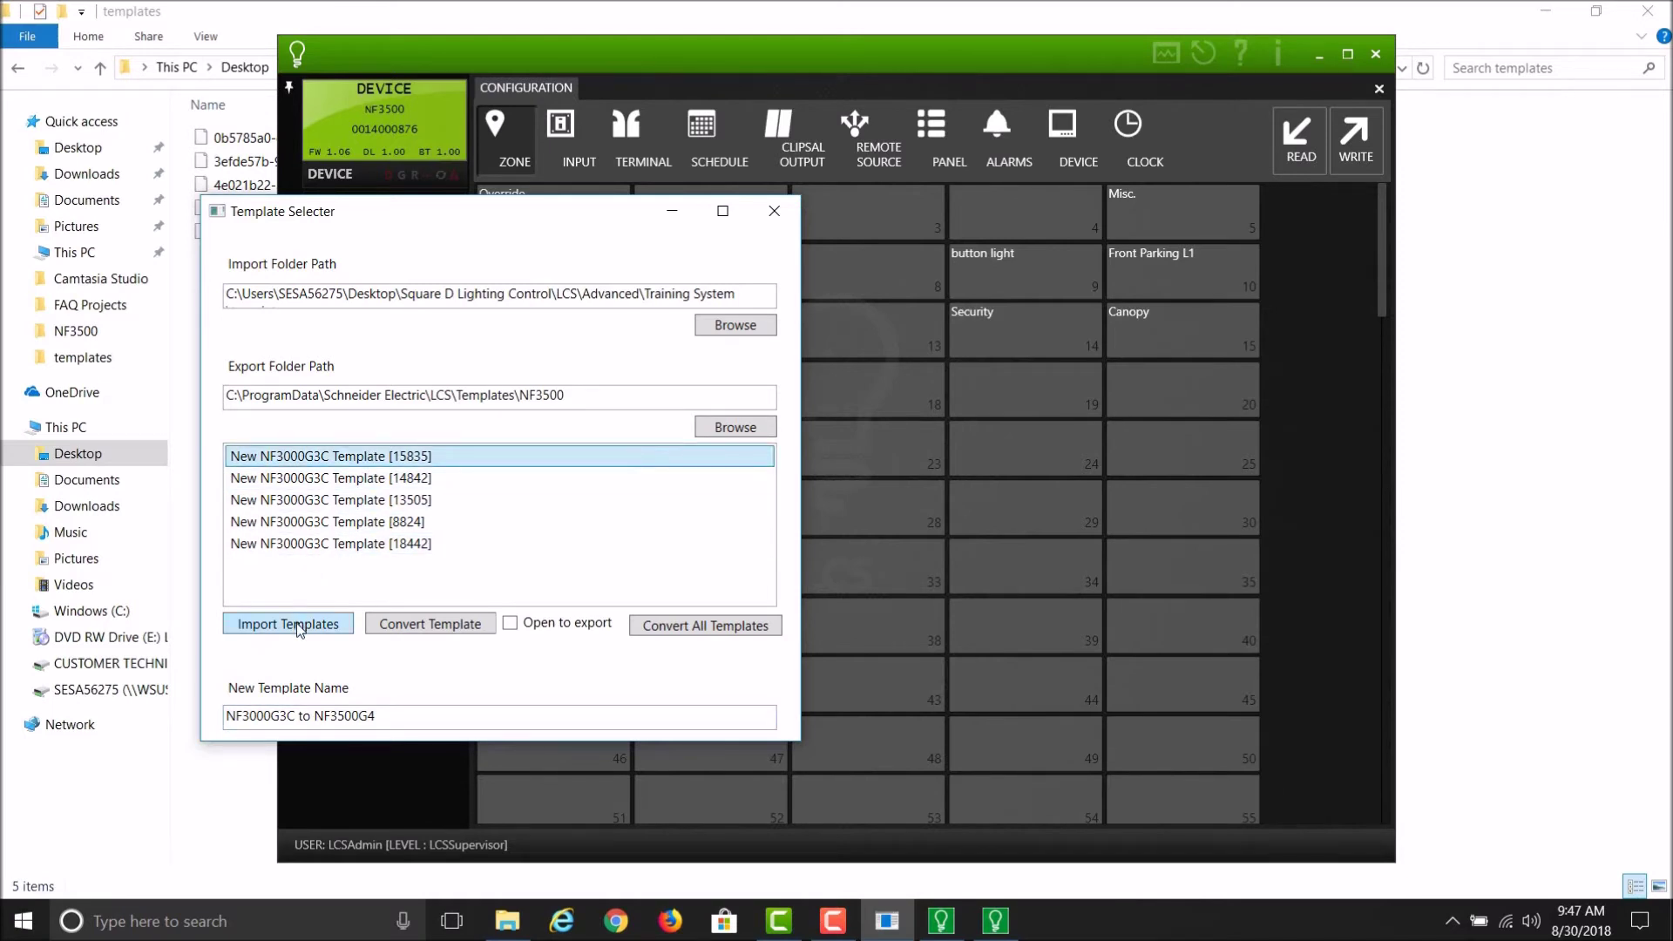
click(405, 625)
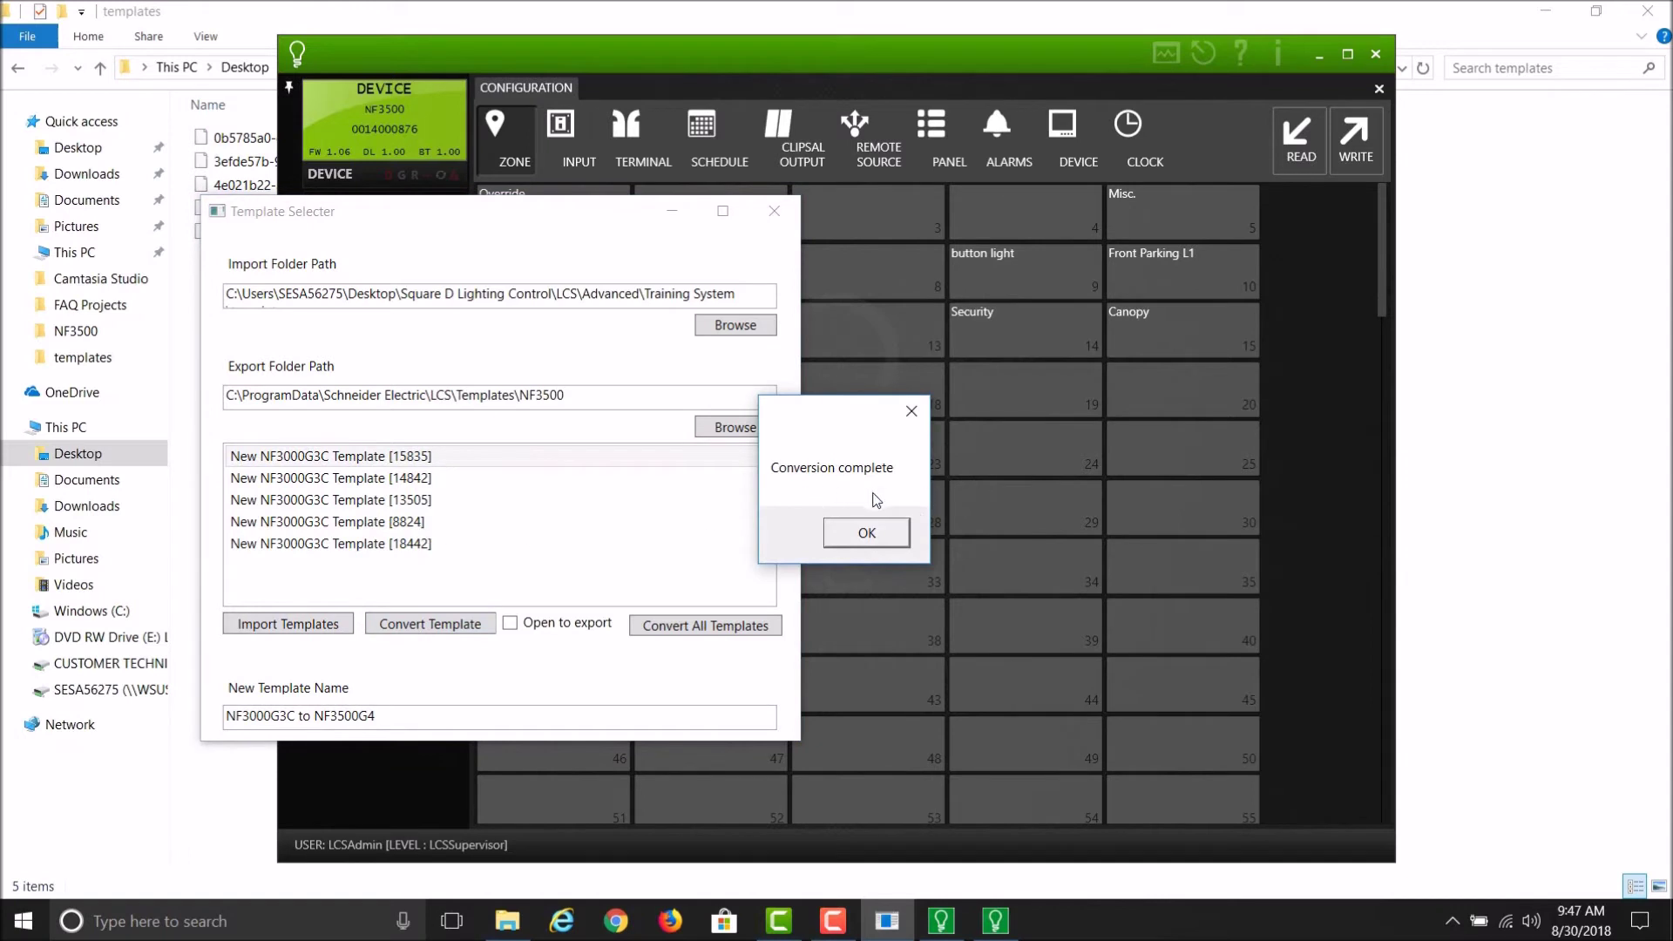
click(874, 533)
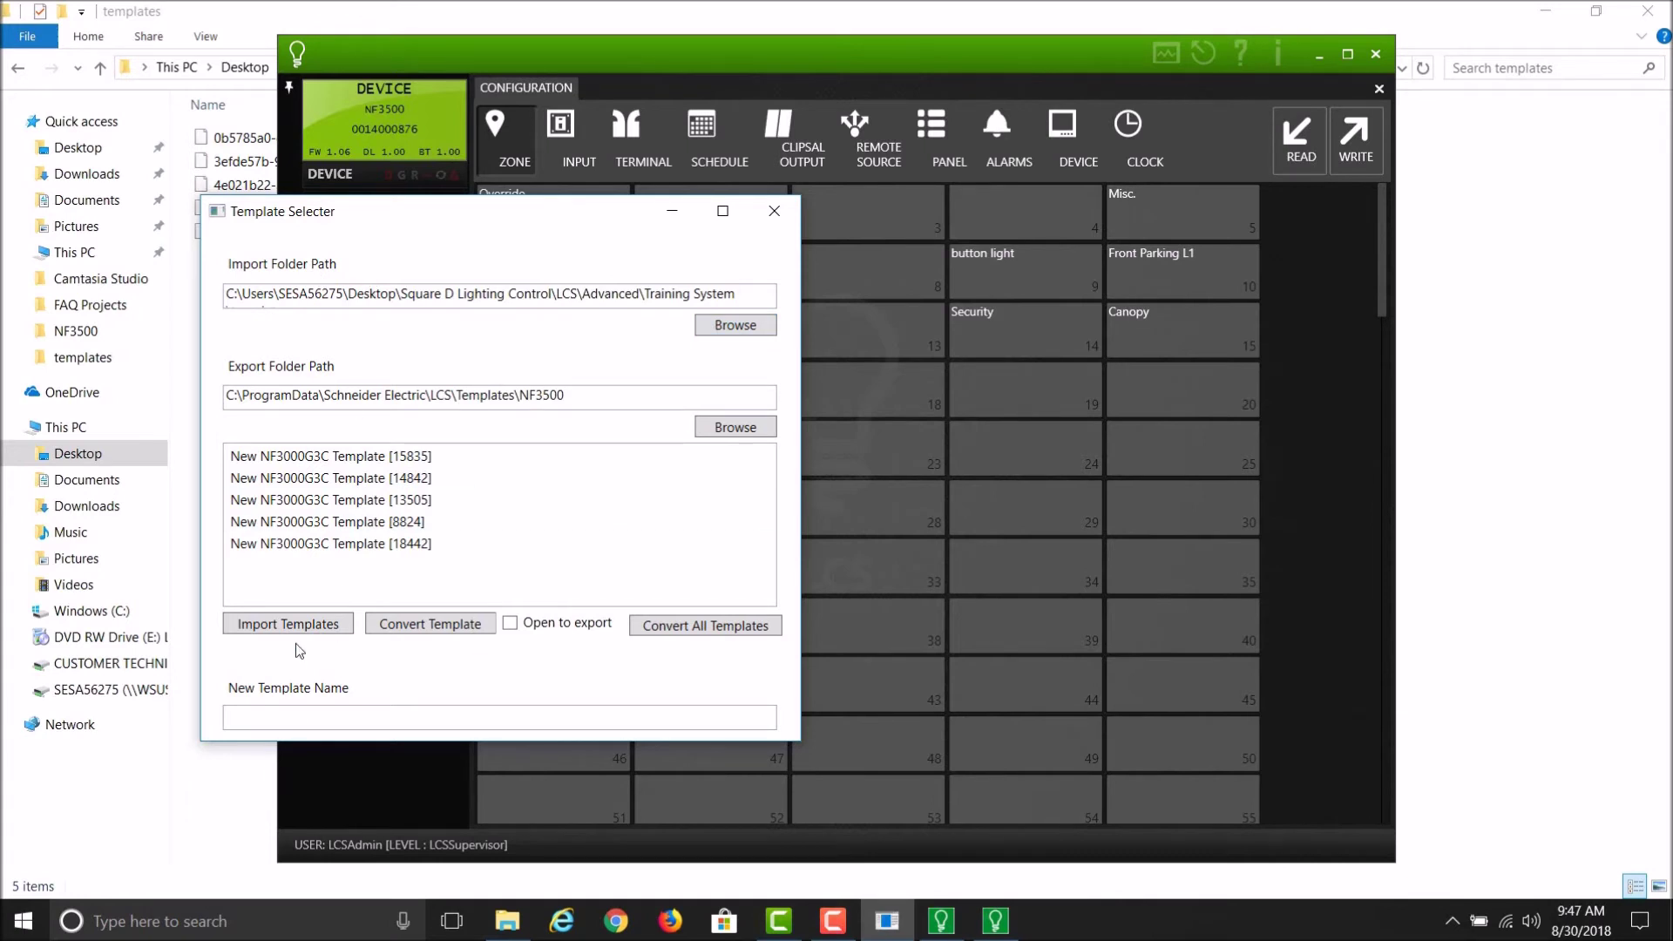
- Convert all the imported templates at once and close the Template Selecter
click(675, 626)
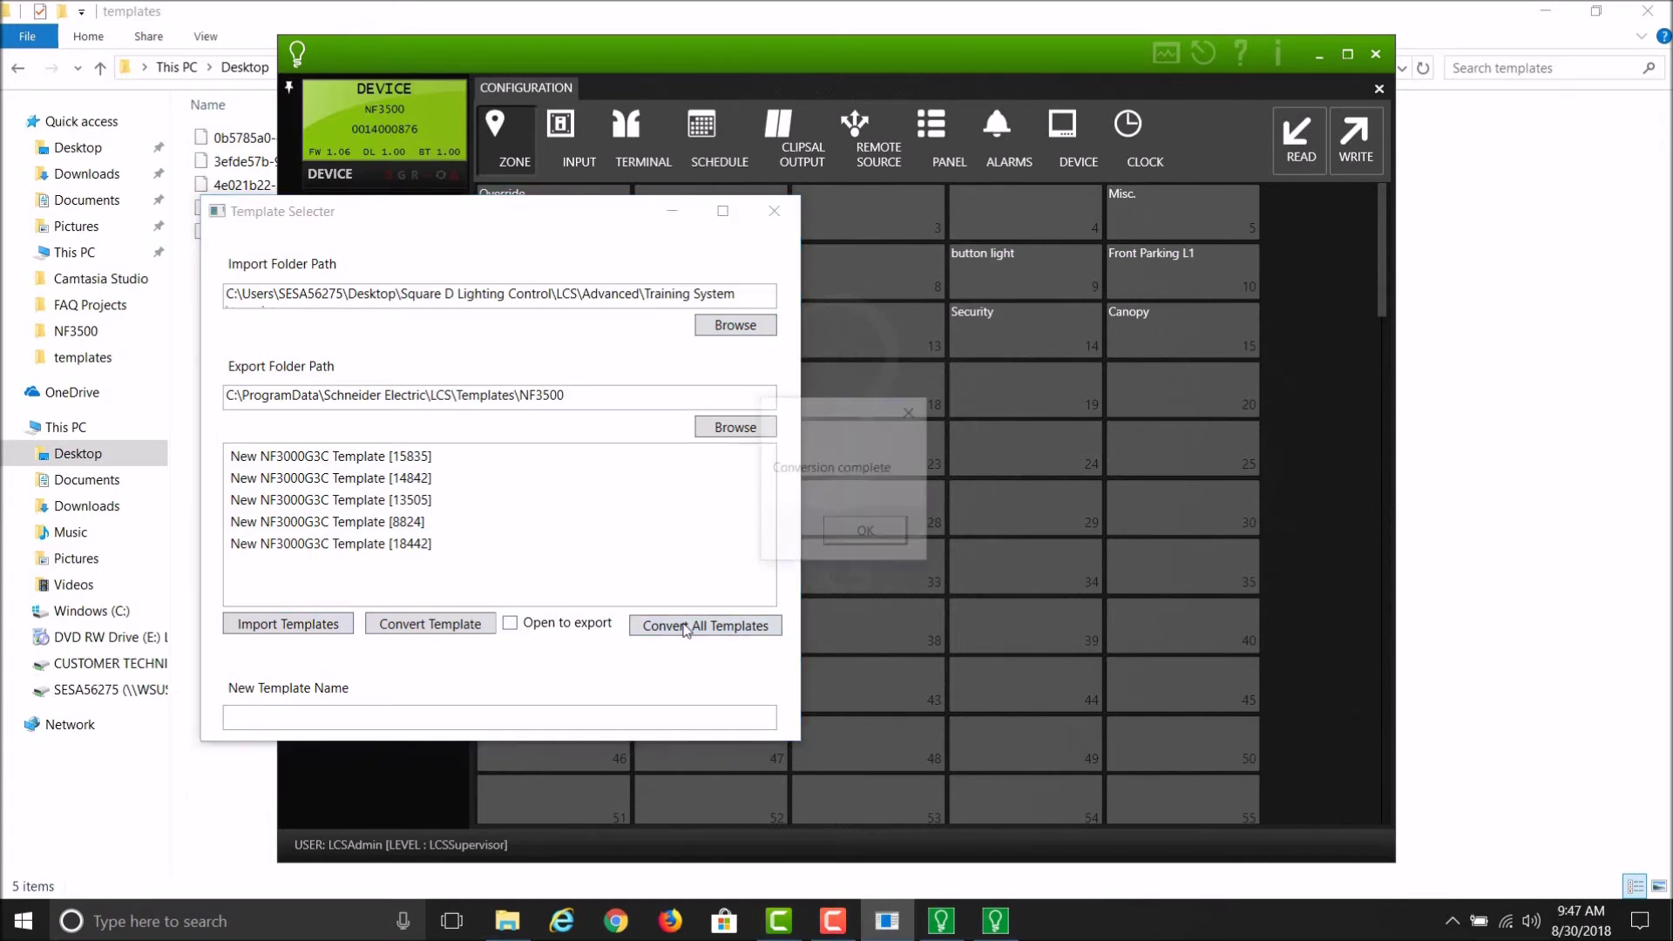
click(869, 535)
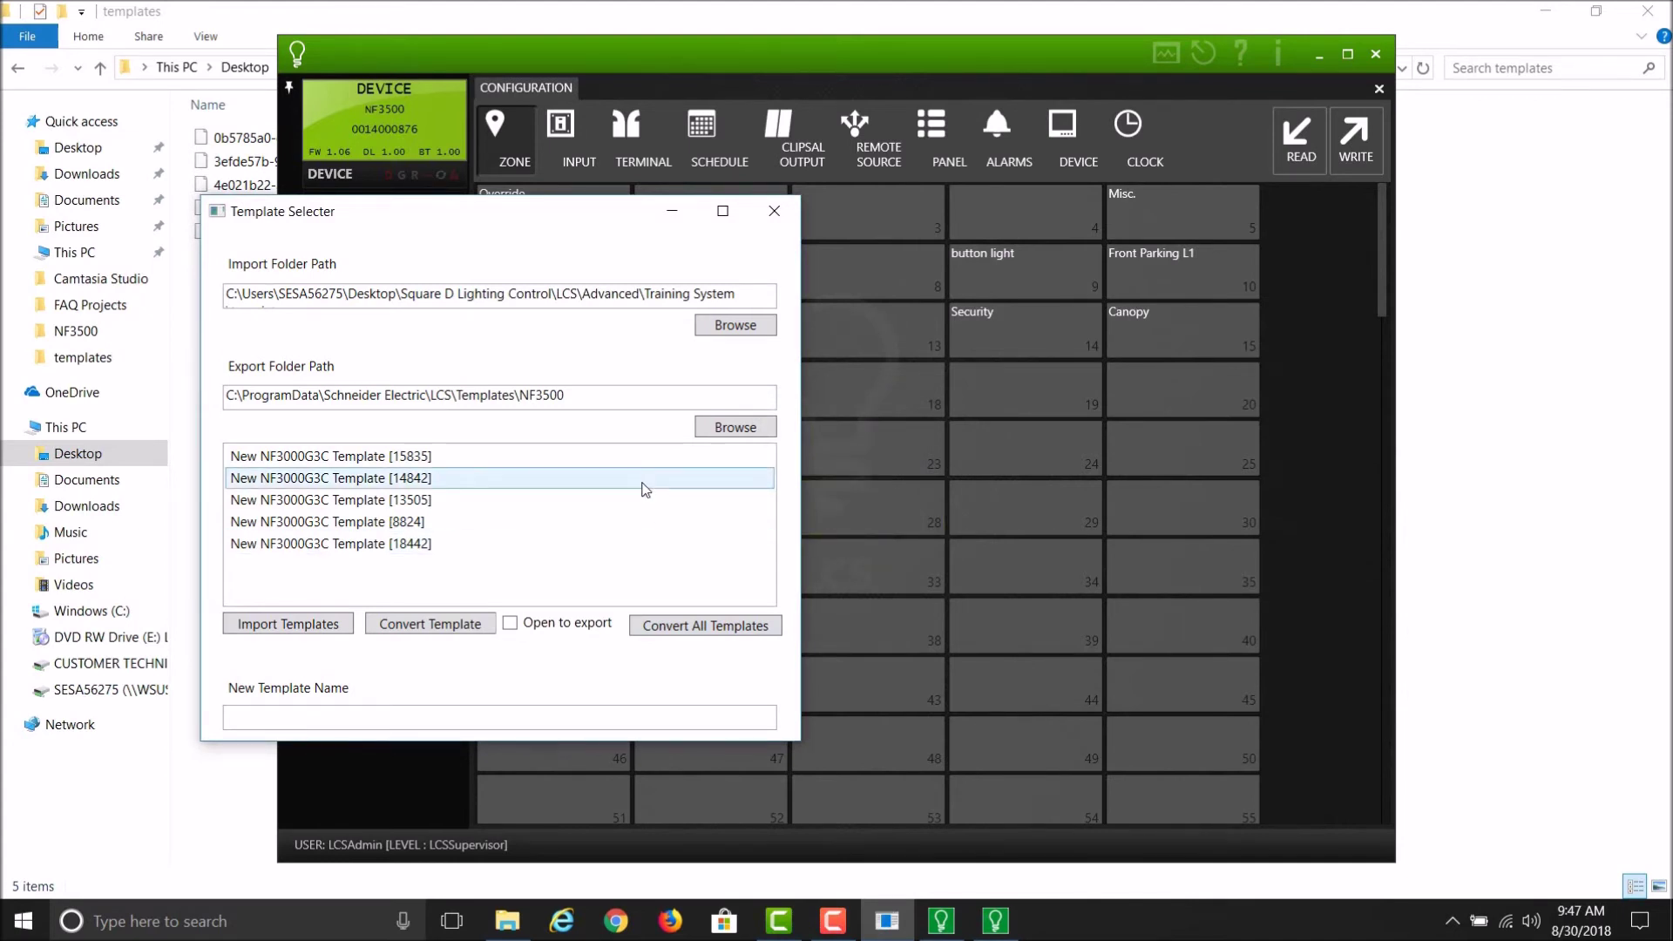
click(775, 211)
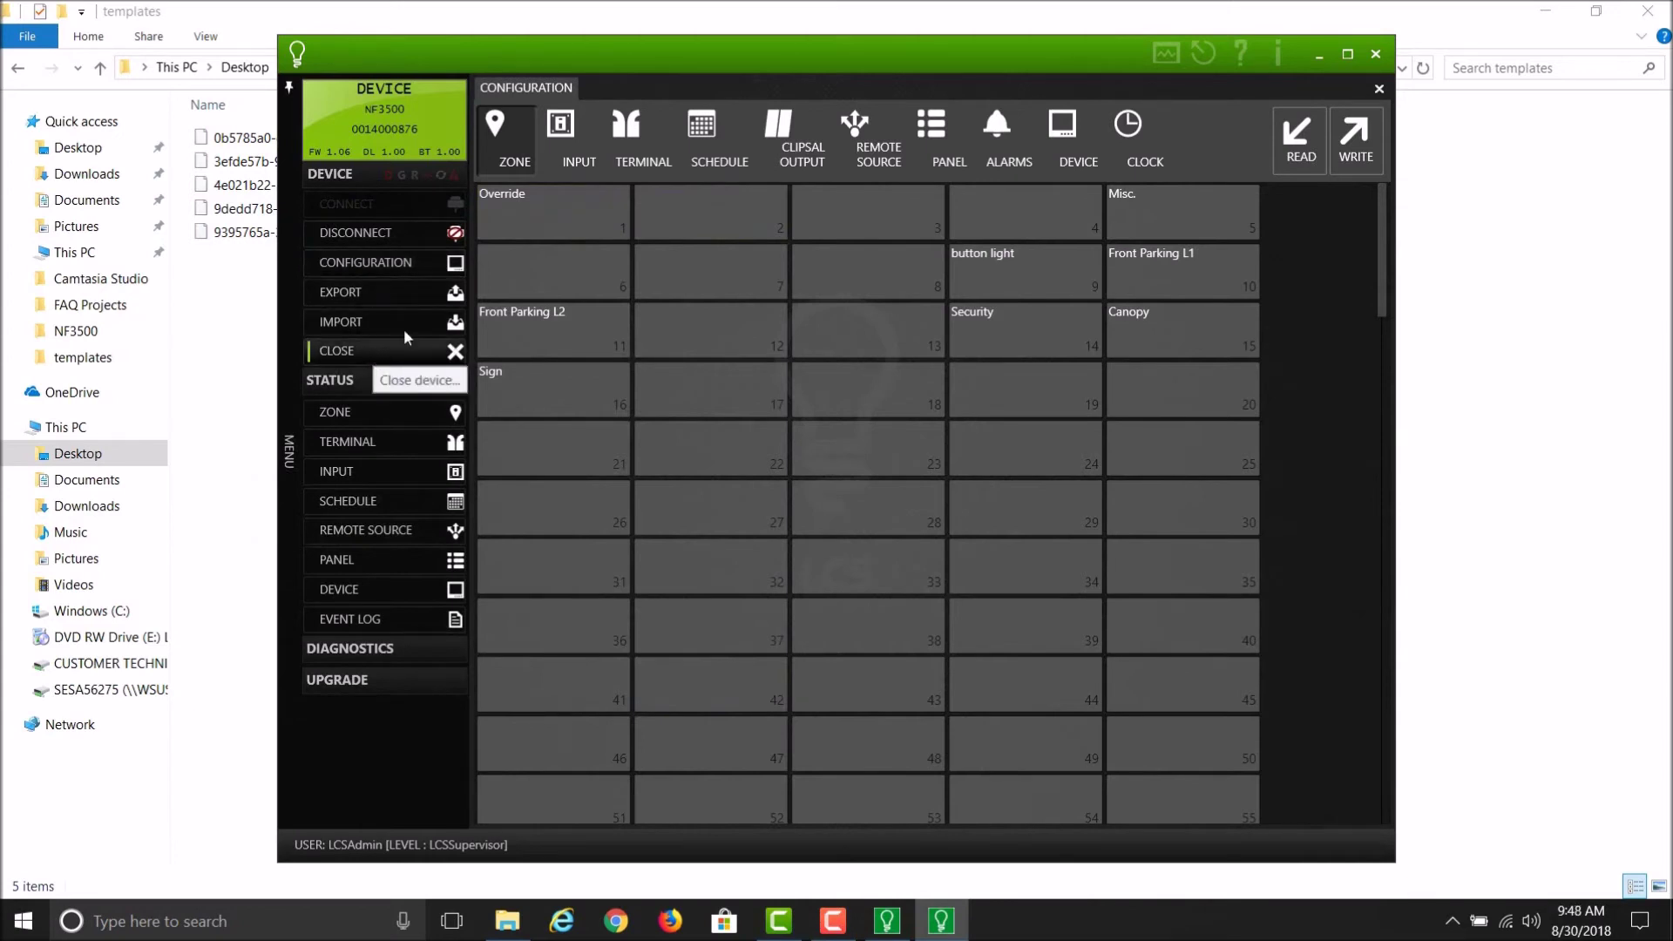
- In LCS v2, close the open NF3500's configuration and the device itself, and go to the Device Manager
click(1378, 87)
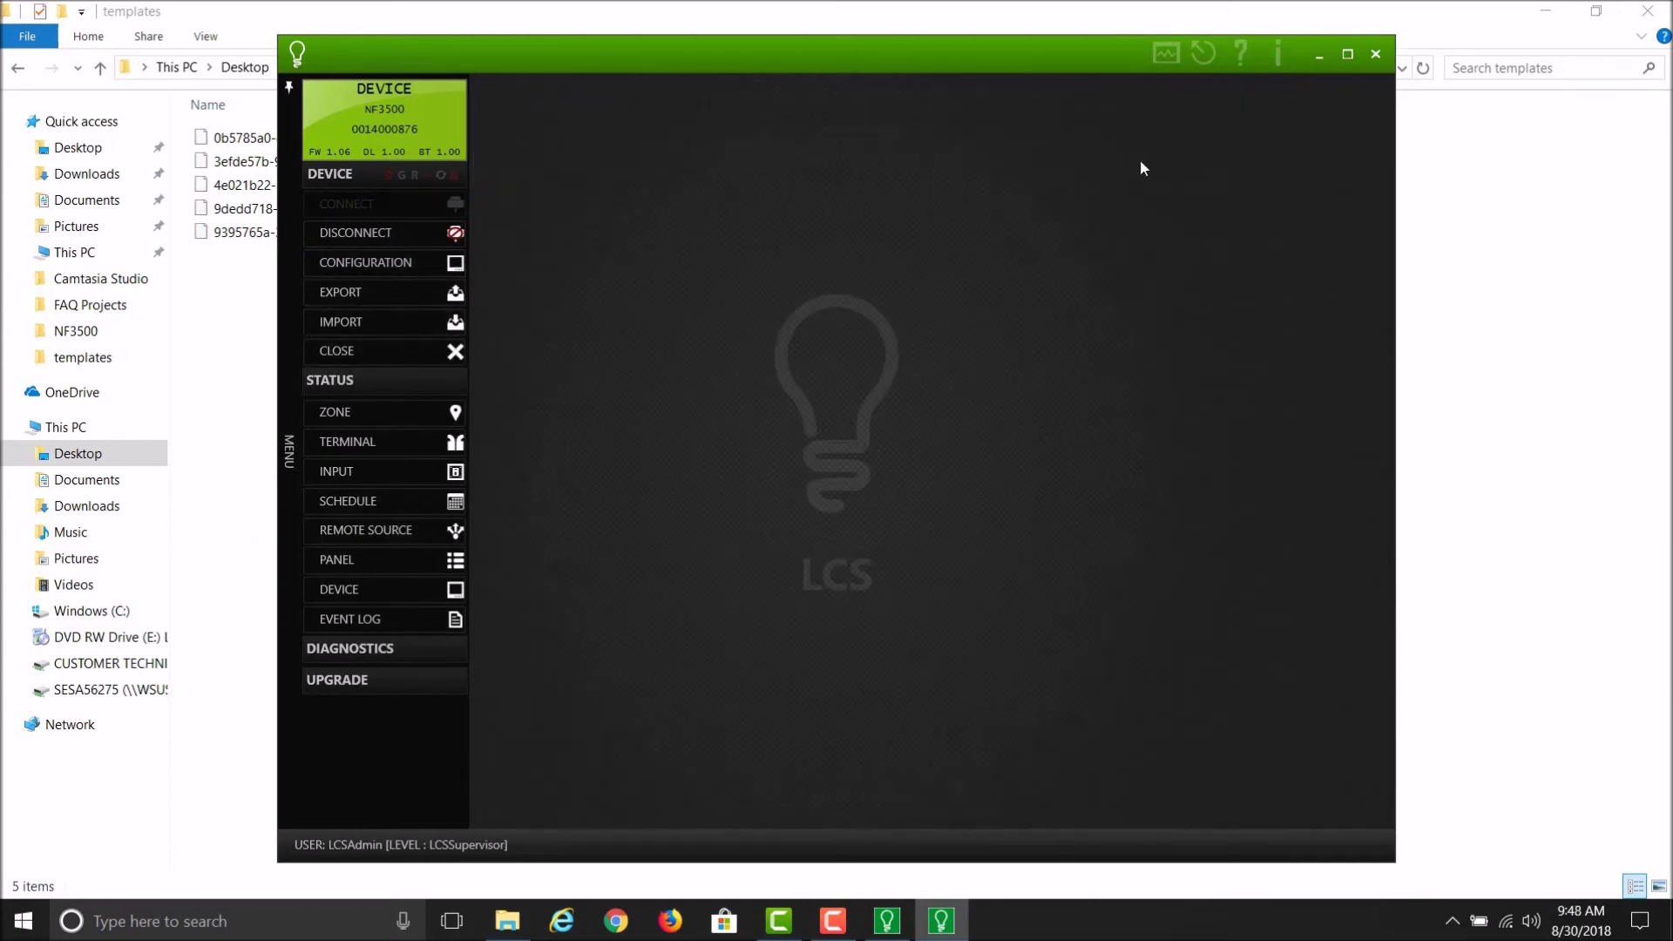
click(419, 354)
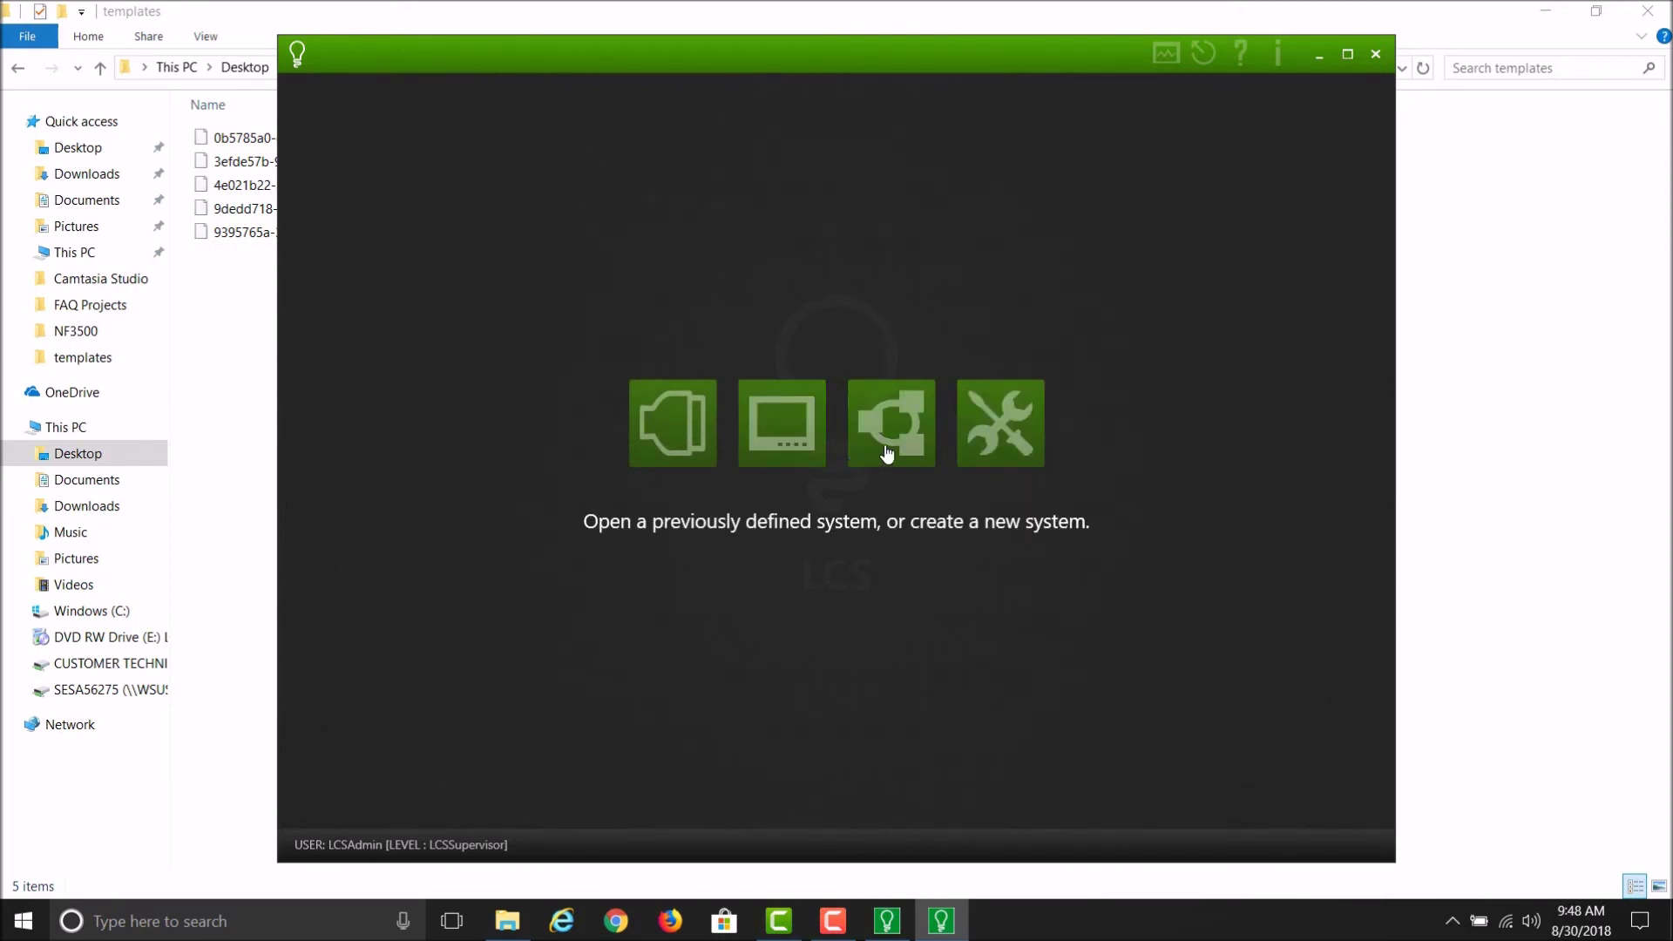
click(763, 442)
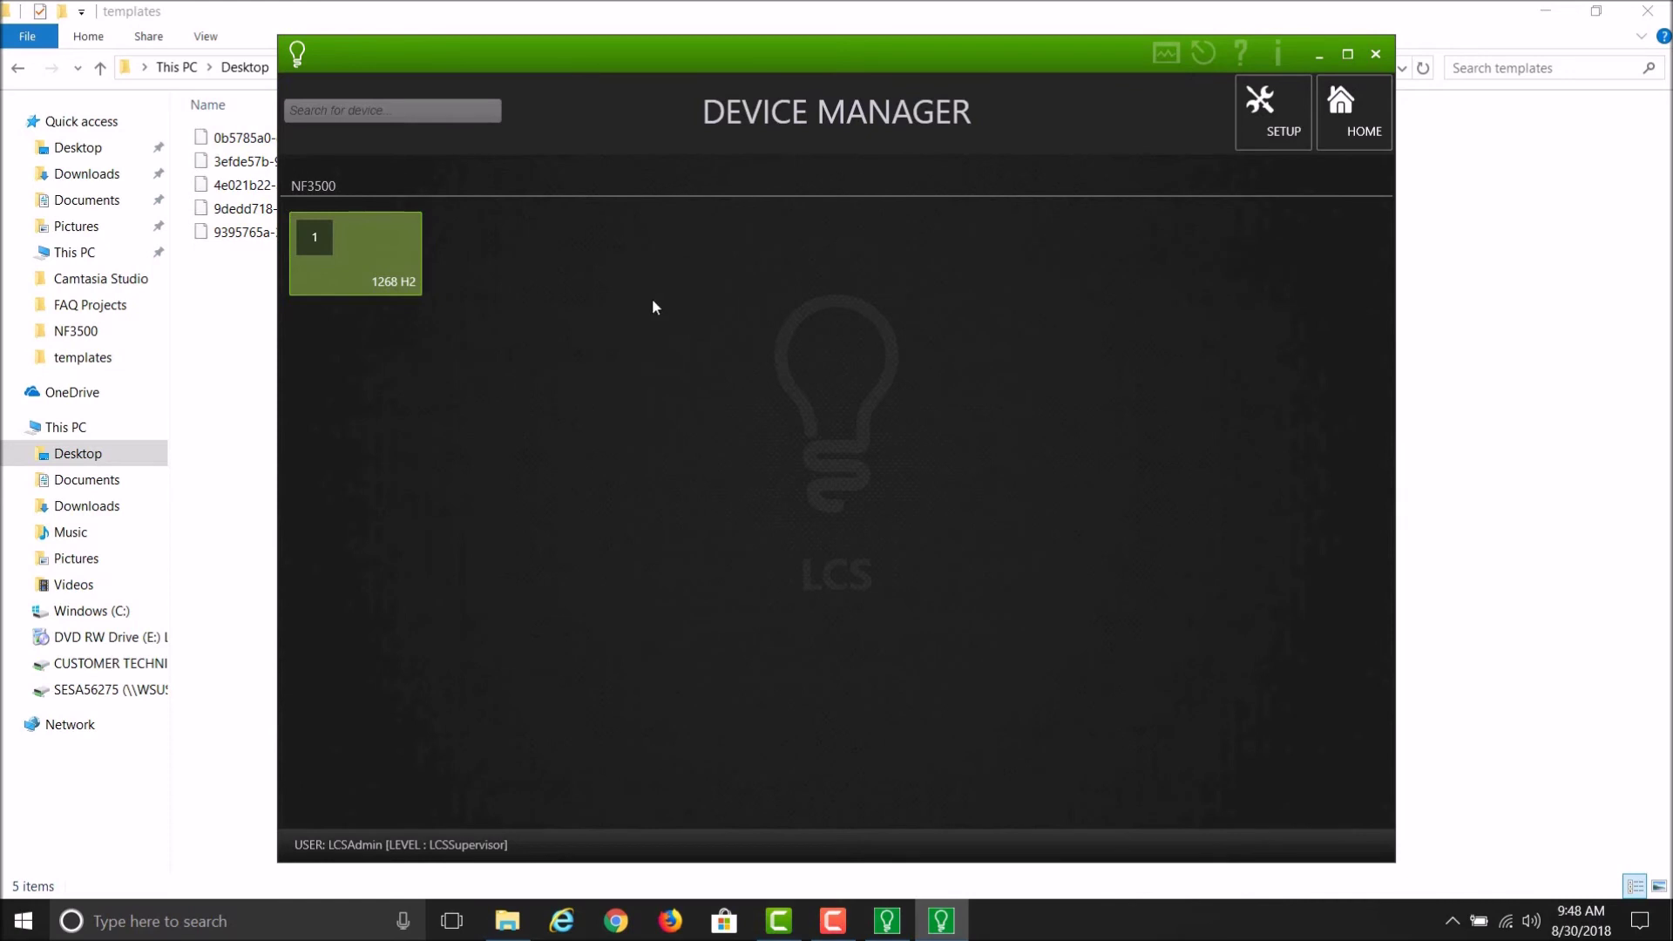
- Open the 1268 H2 device, connect to it and display its zone configuration
click(374, 260)
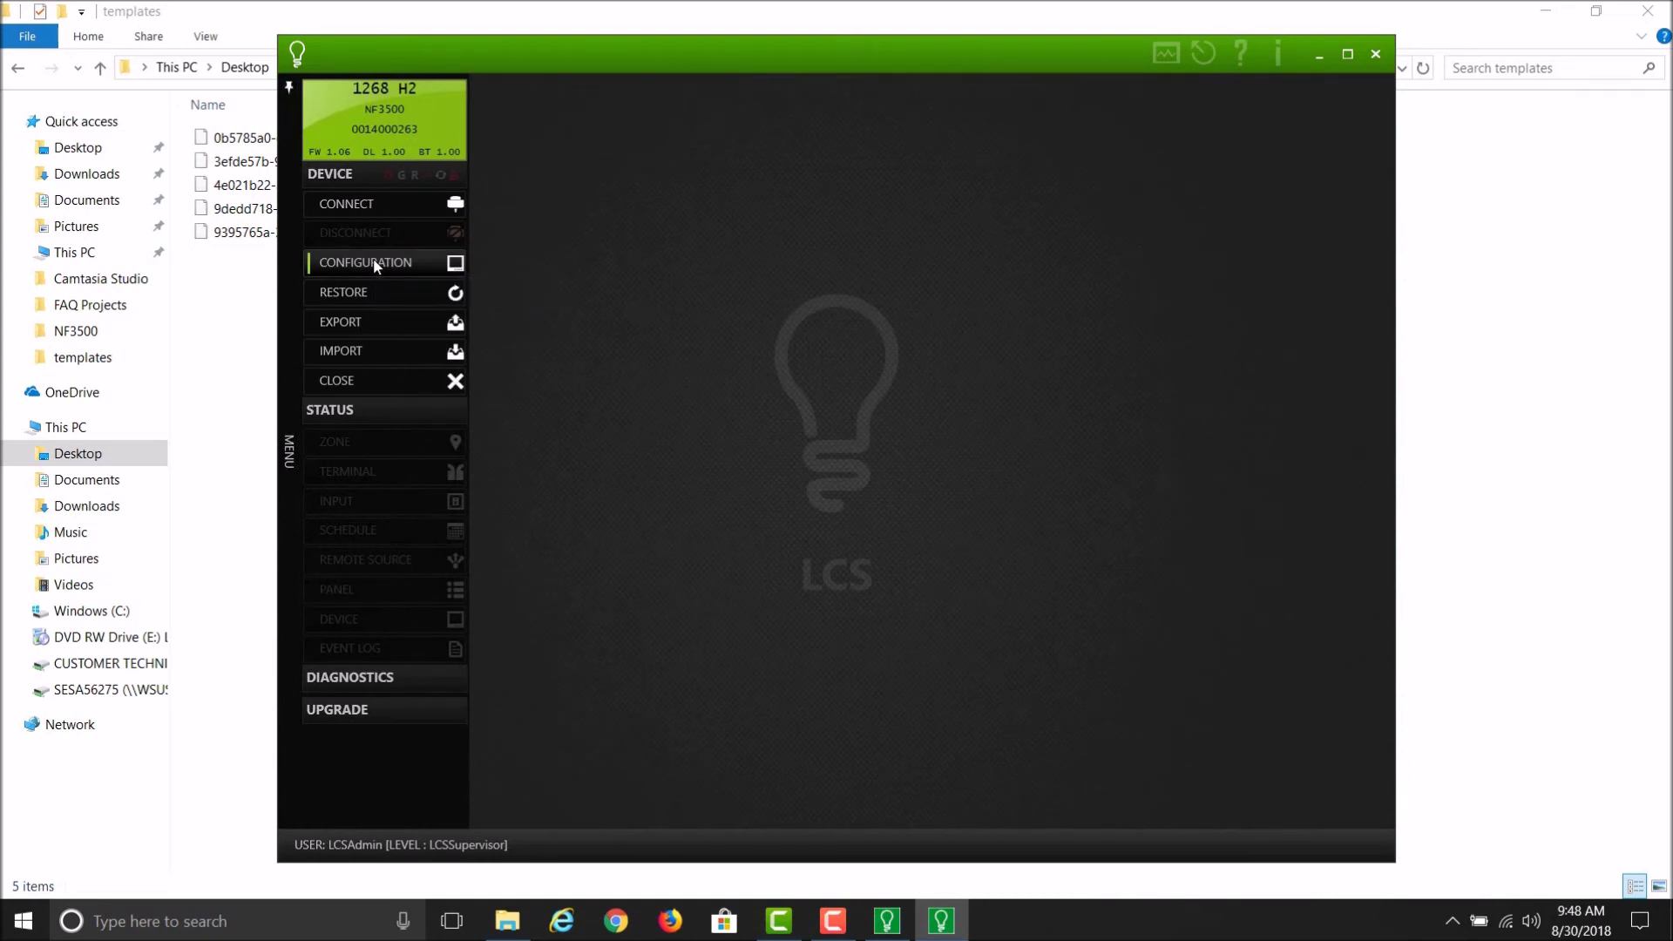
click(380, 213)
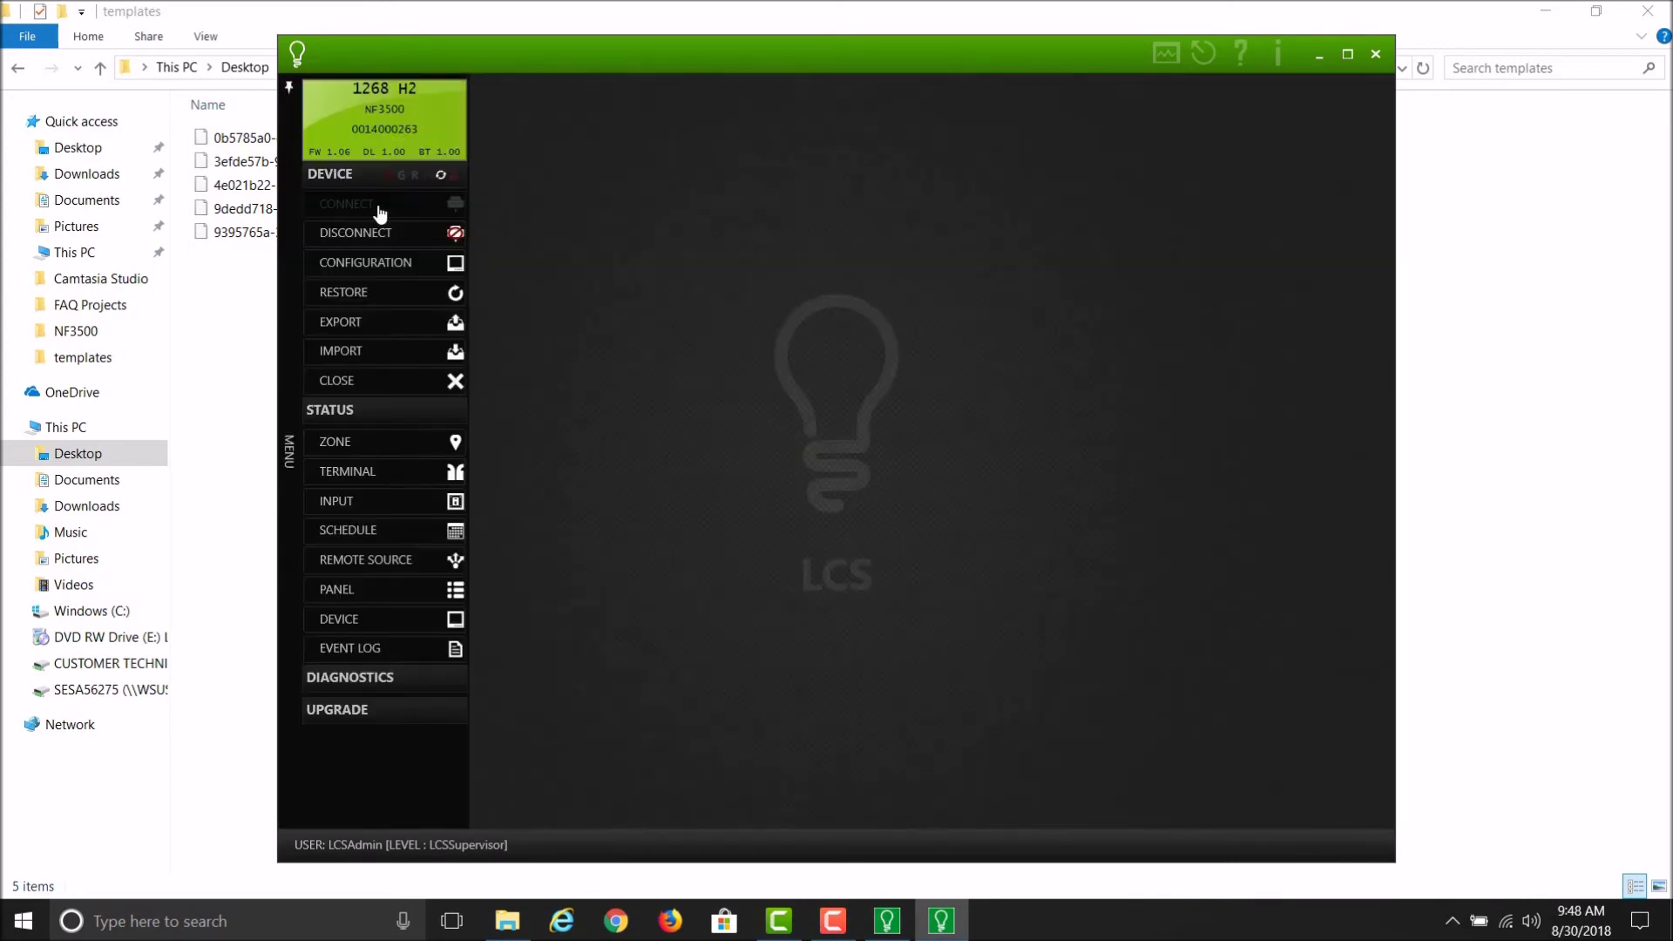
click(370, 266)
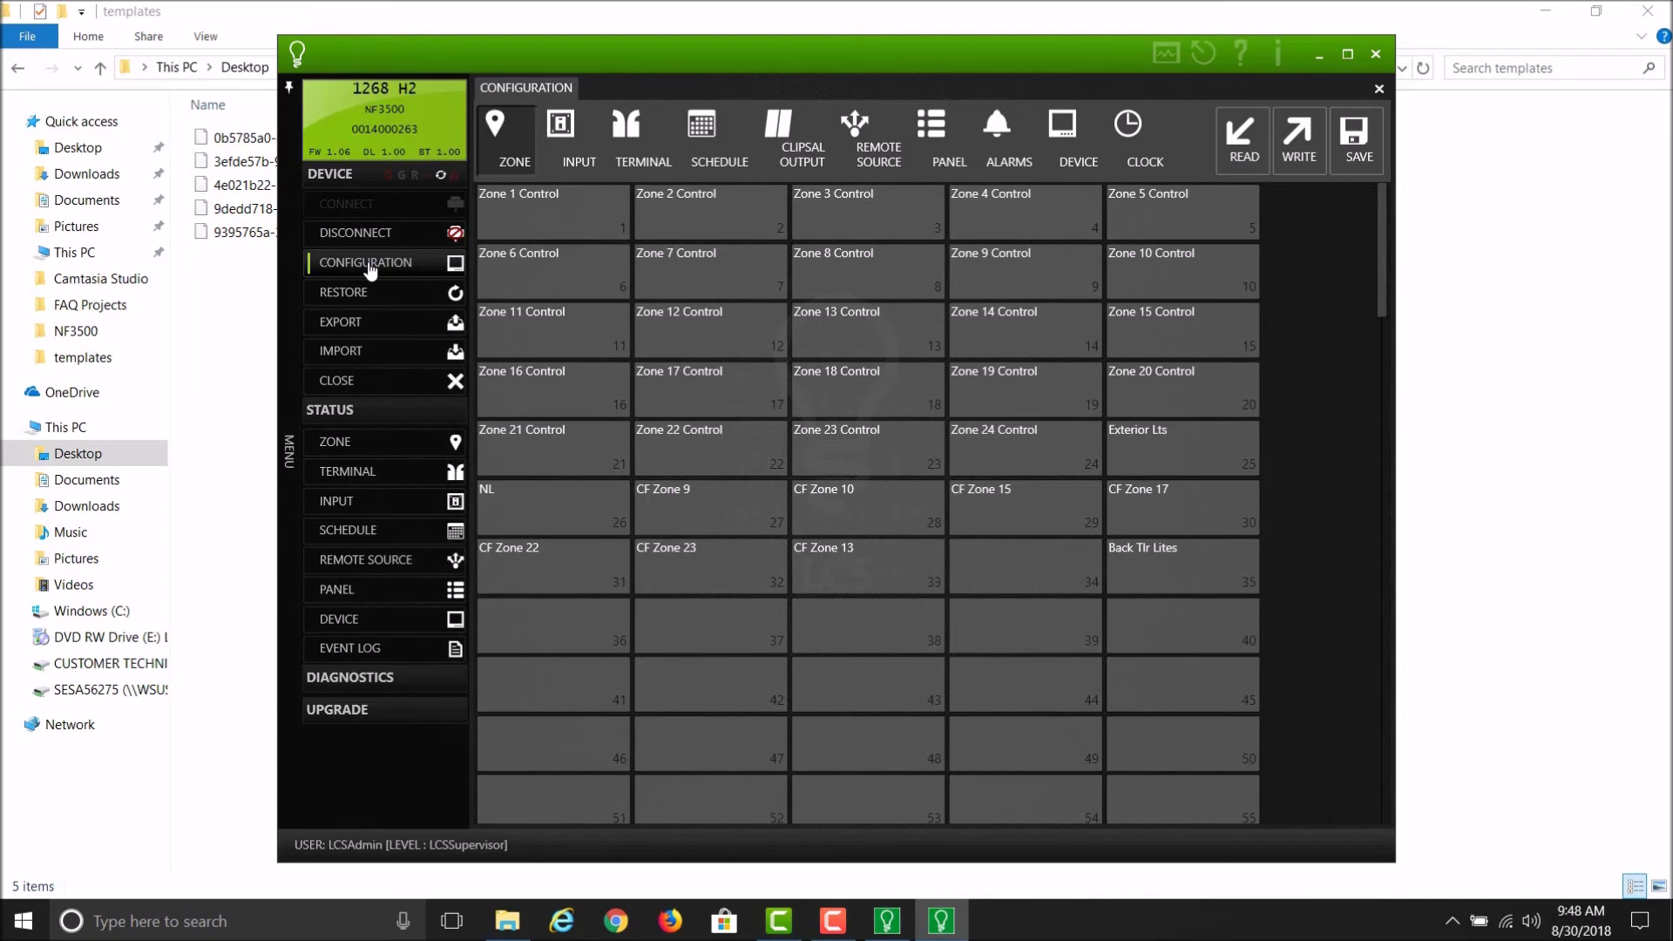
- Disconnect from 1268 H2 and import the NF3000G3C to NF3500G4 template into its configuration
click(375, 233)
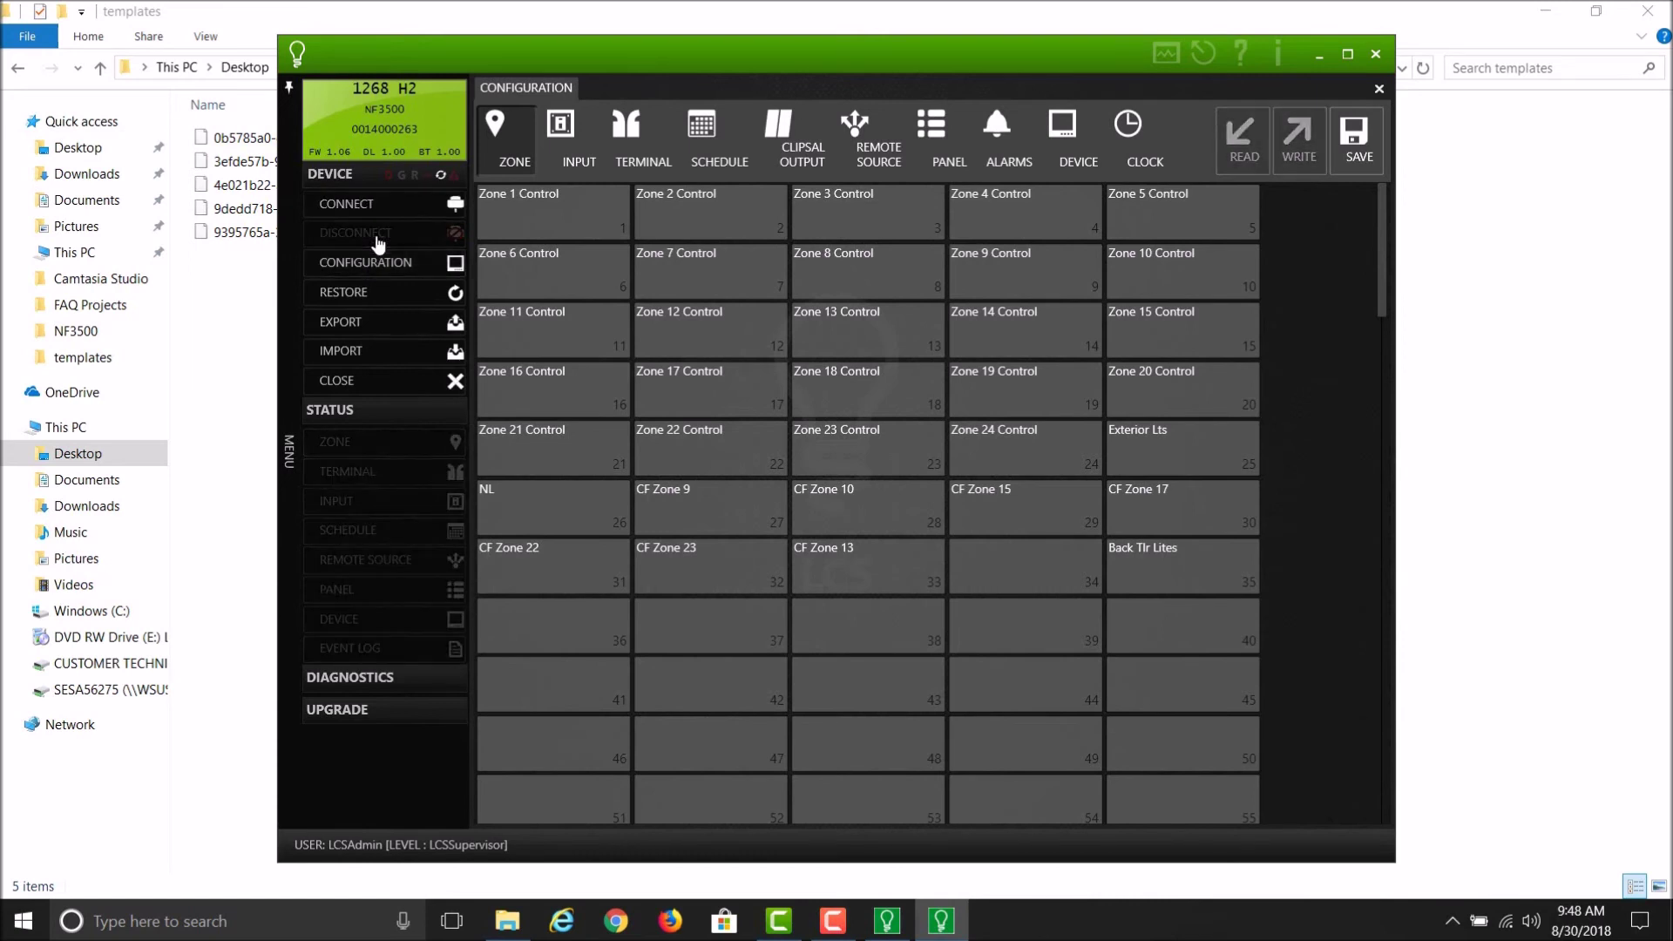
click(375, 359)
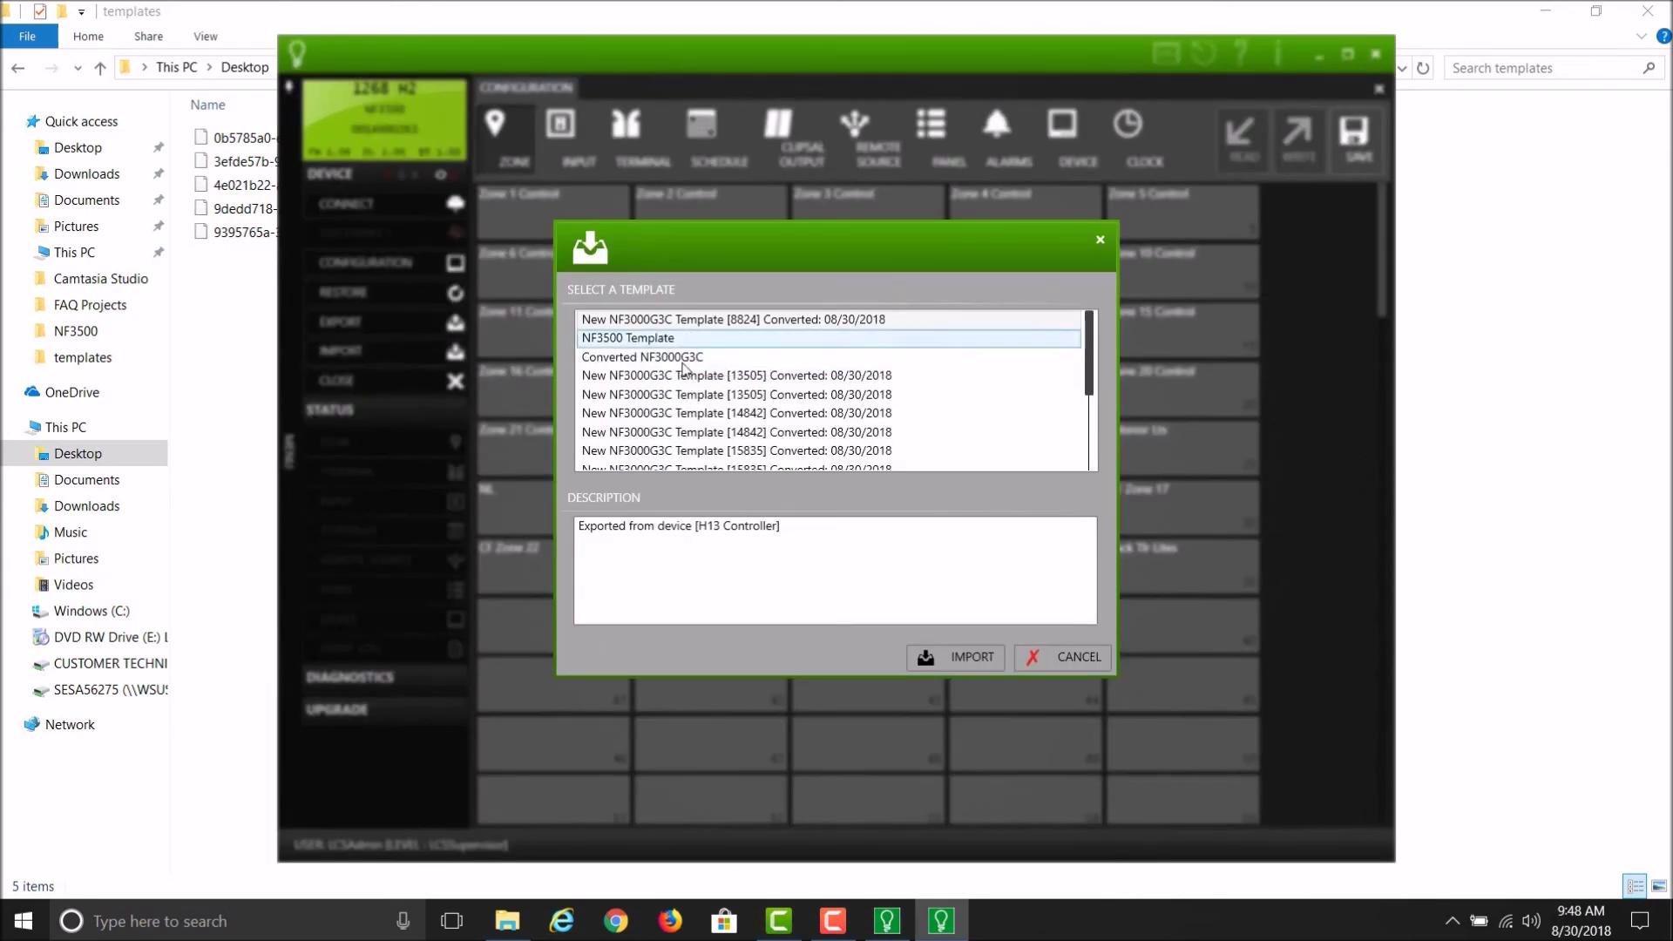
scroll(680, 399, down, 2)
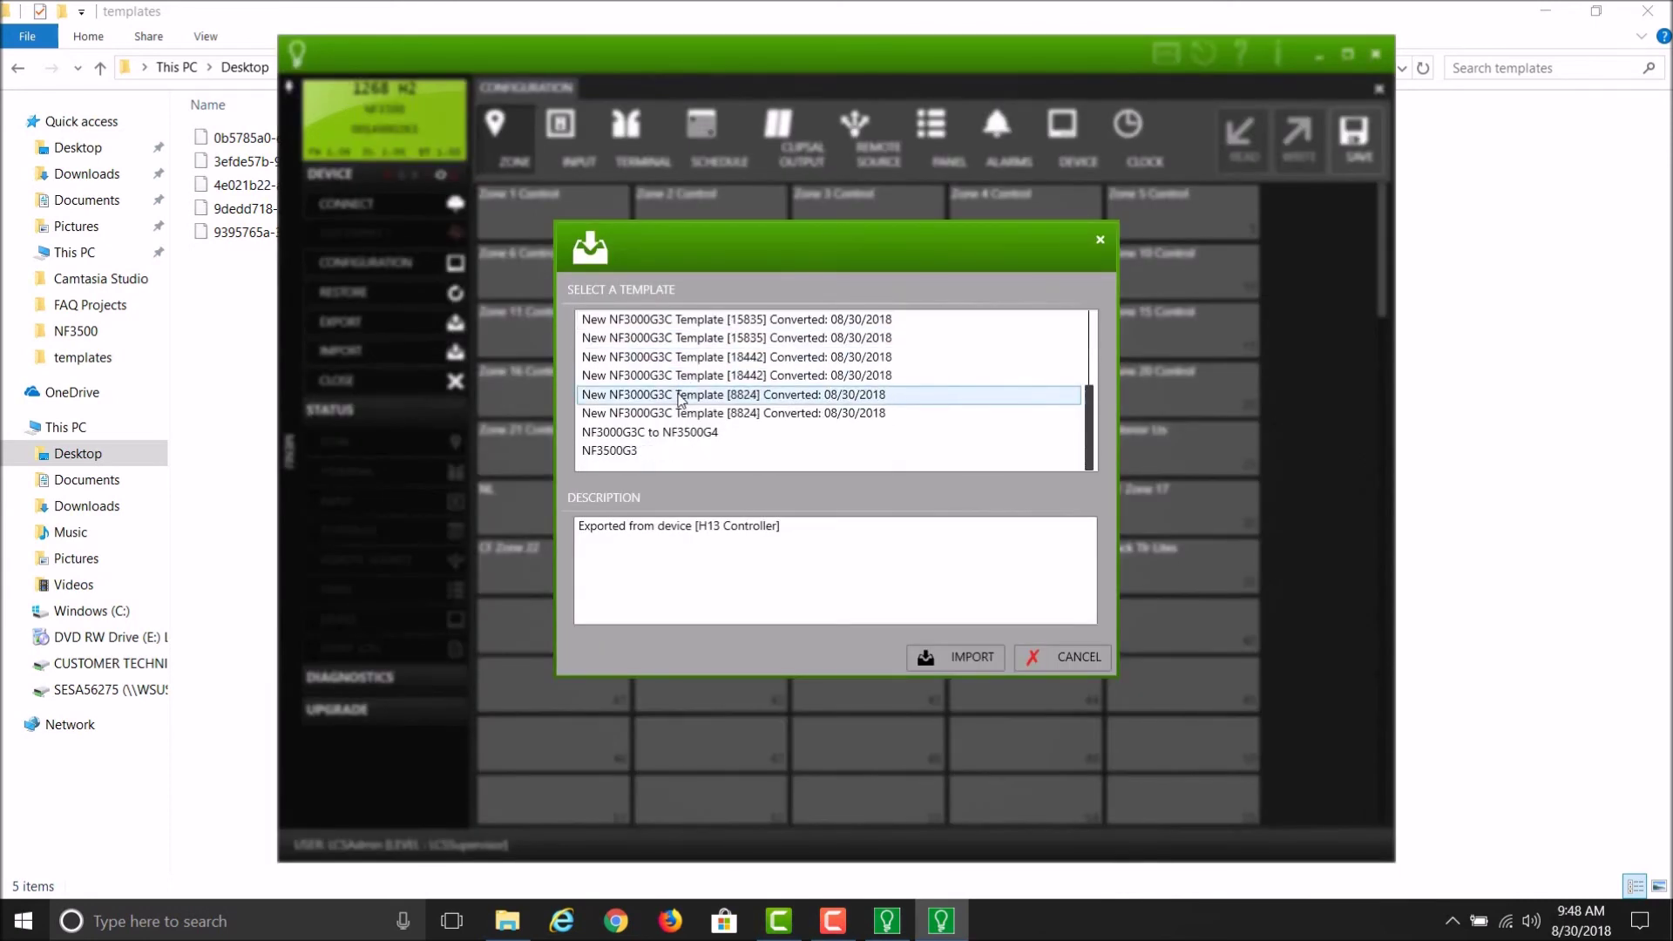
click(646, 438)
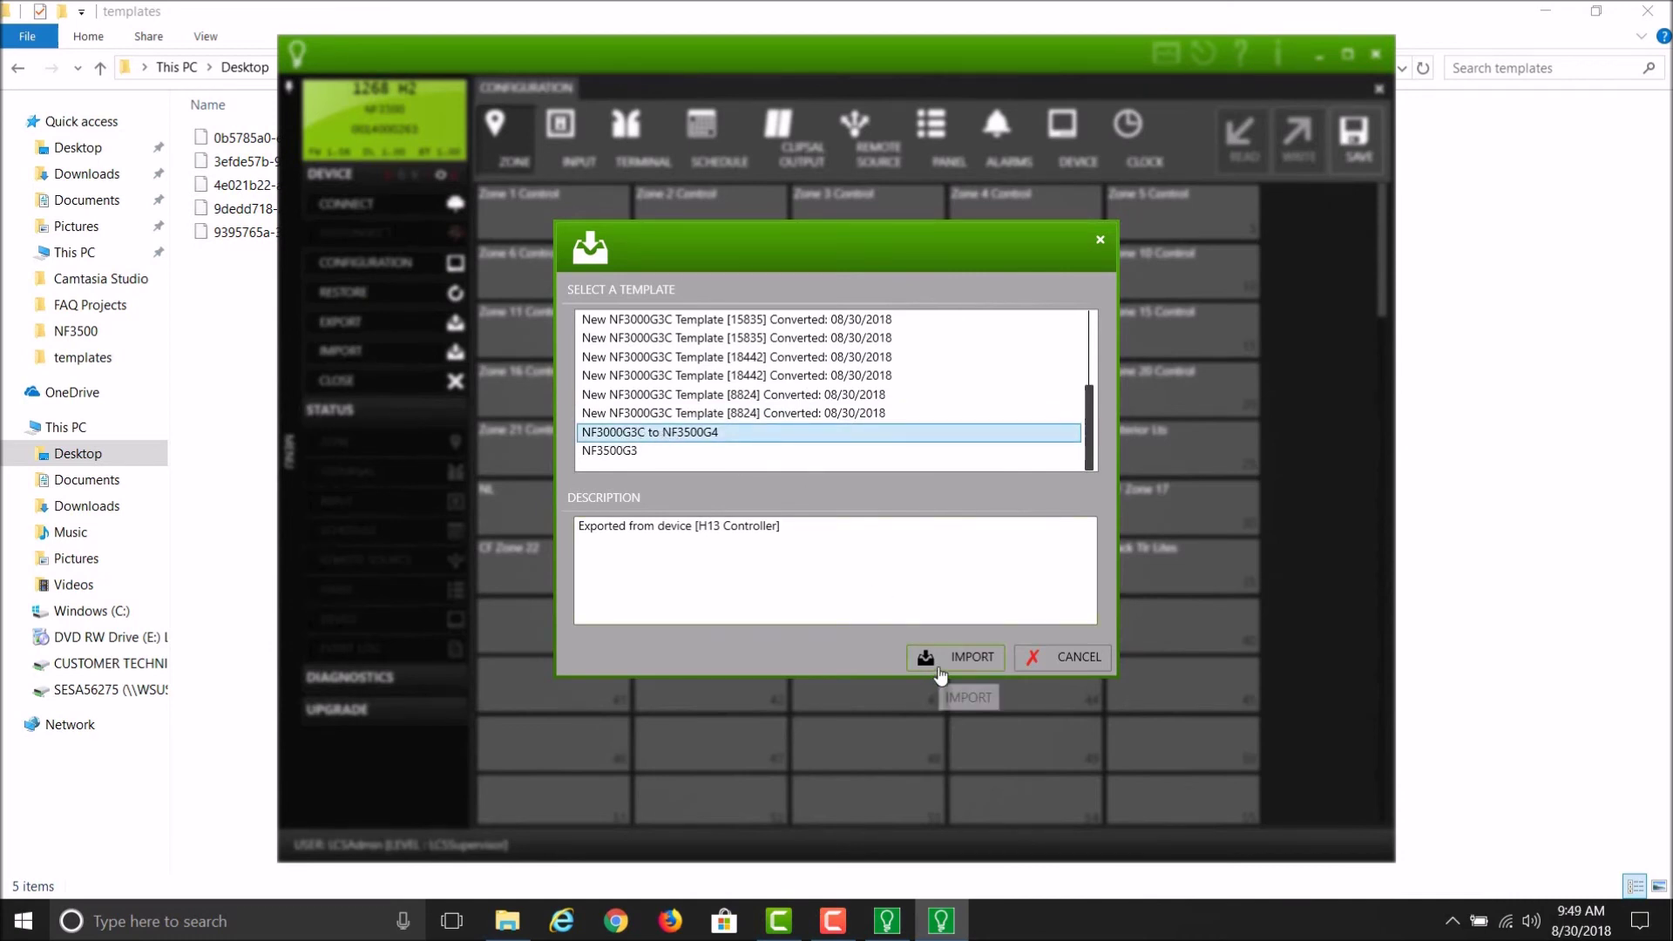
click(940, 668)
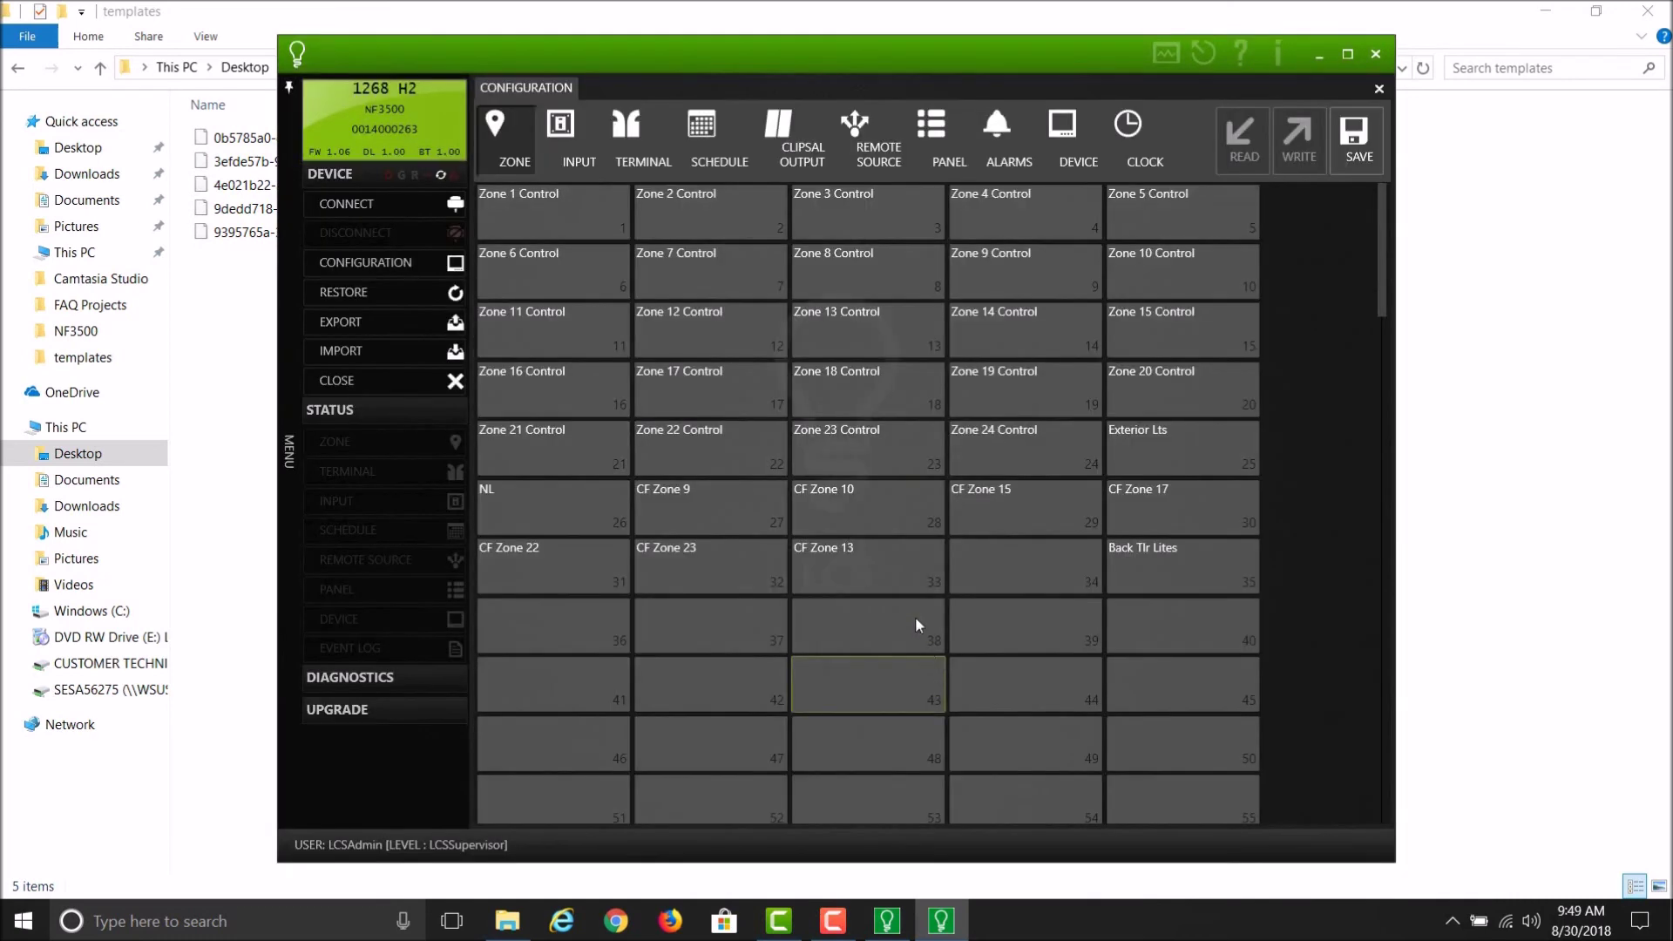
- Reconnect to the 1268 H2 device, close it and go to Direct Connect
click(402, 209)
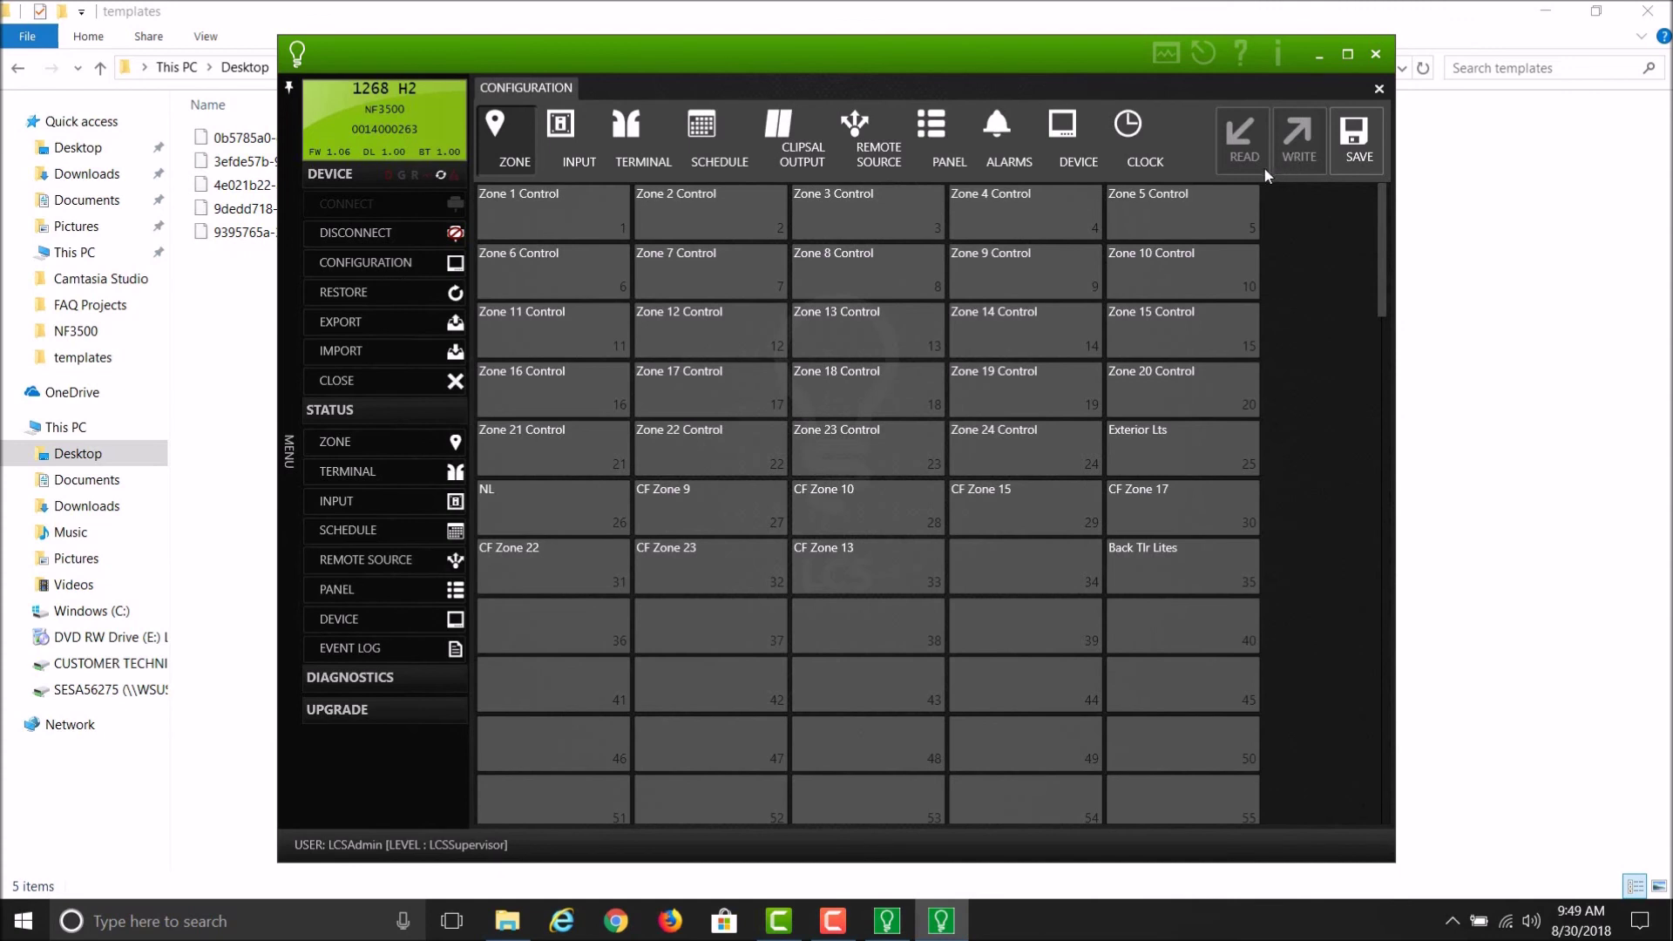
click(434, 381)
click(652, 438)
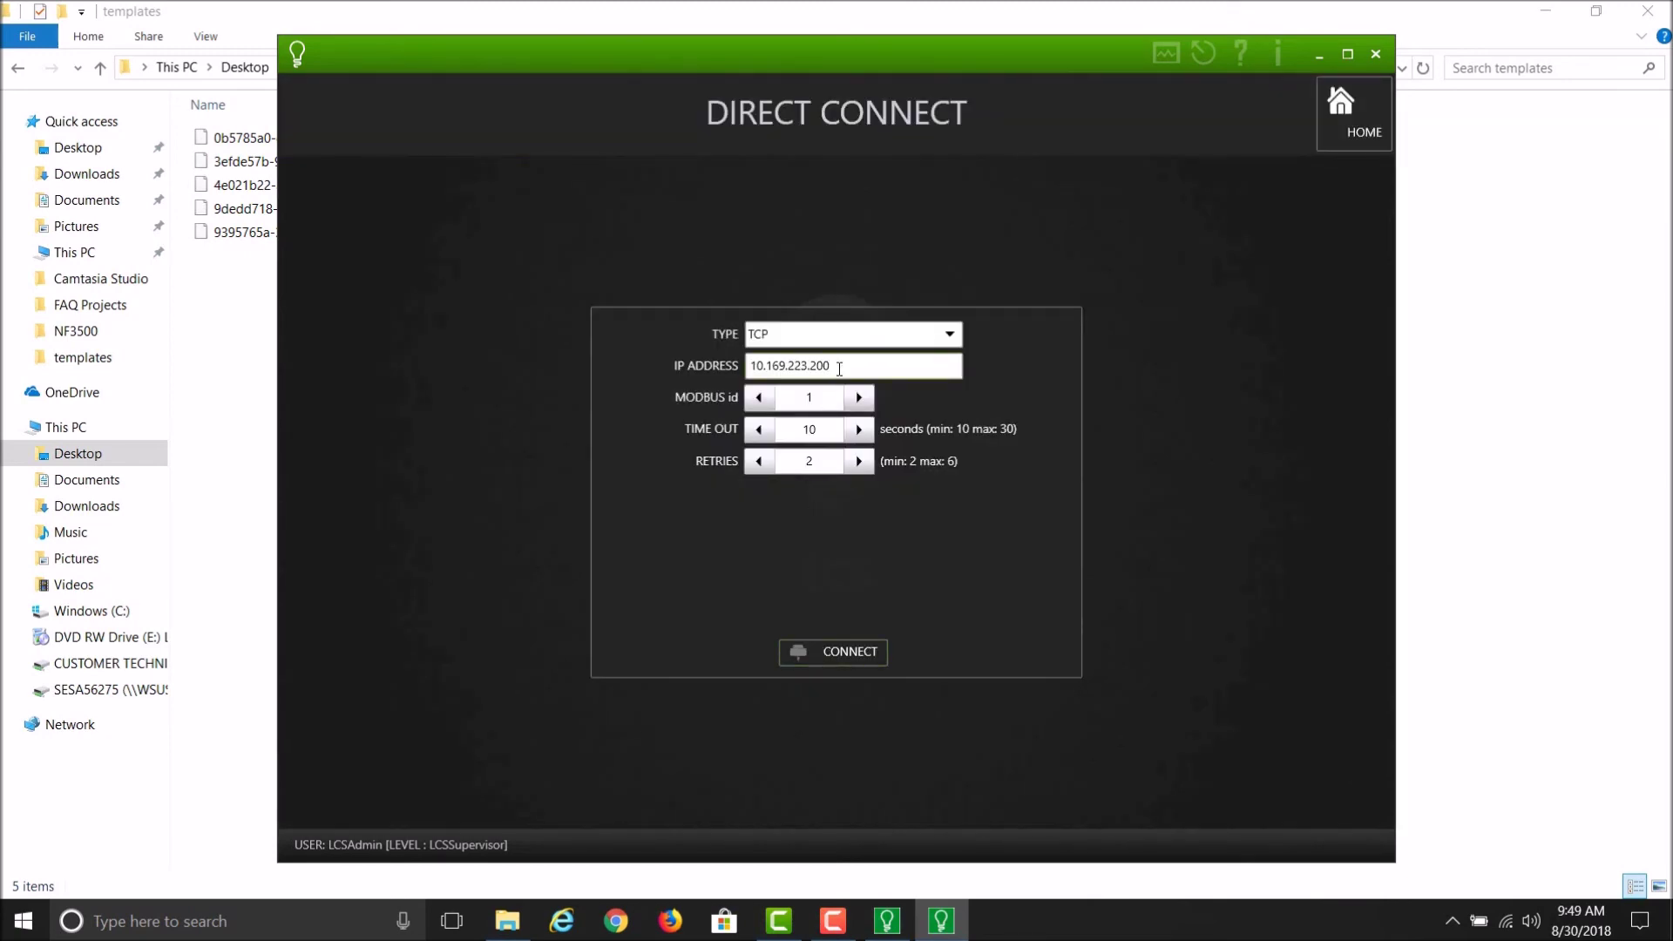
- Set the TCP direct connection's IP address to 10.169.229.2, connect to the NF3500 there and open it
click(839, 368)
key(BackSpace)
key(BackSpace)
key(BackSpace)
key(BackSpace)
key(BackSpace)
text(9.2)
click(833, 652)
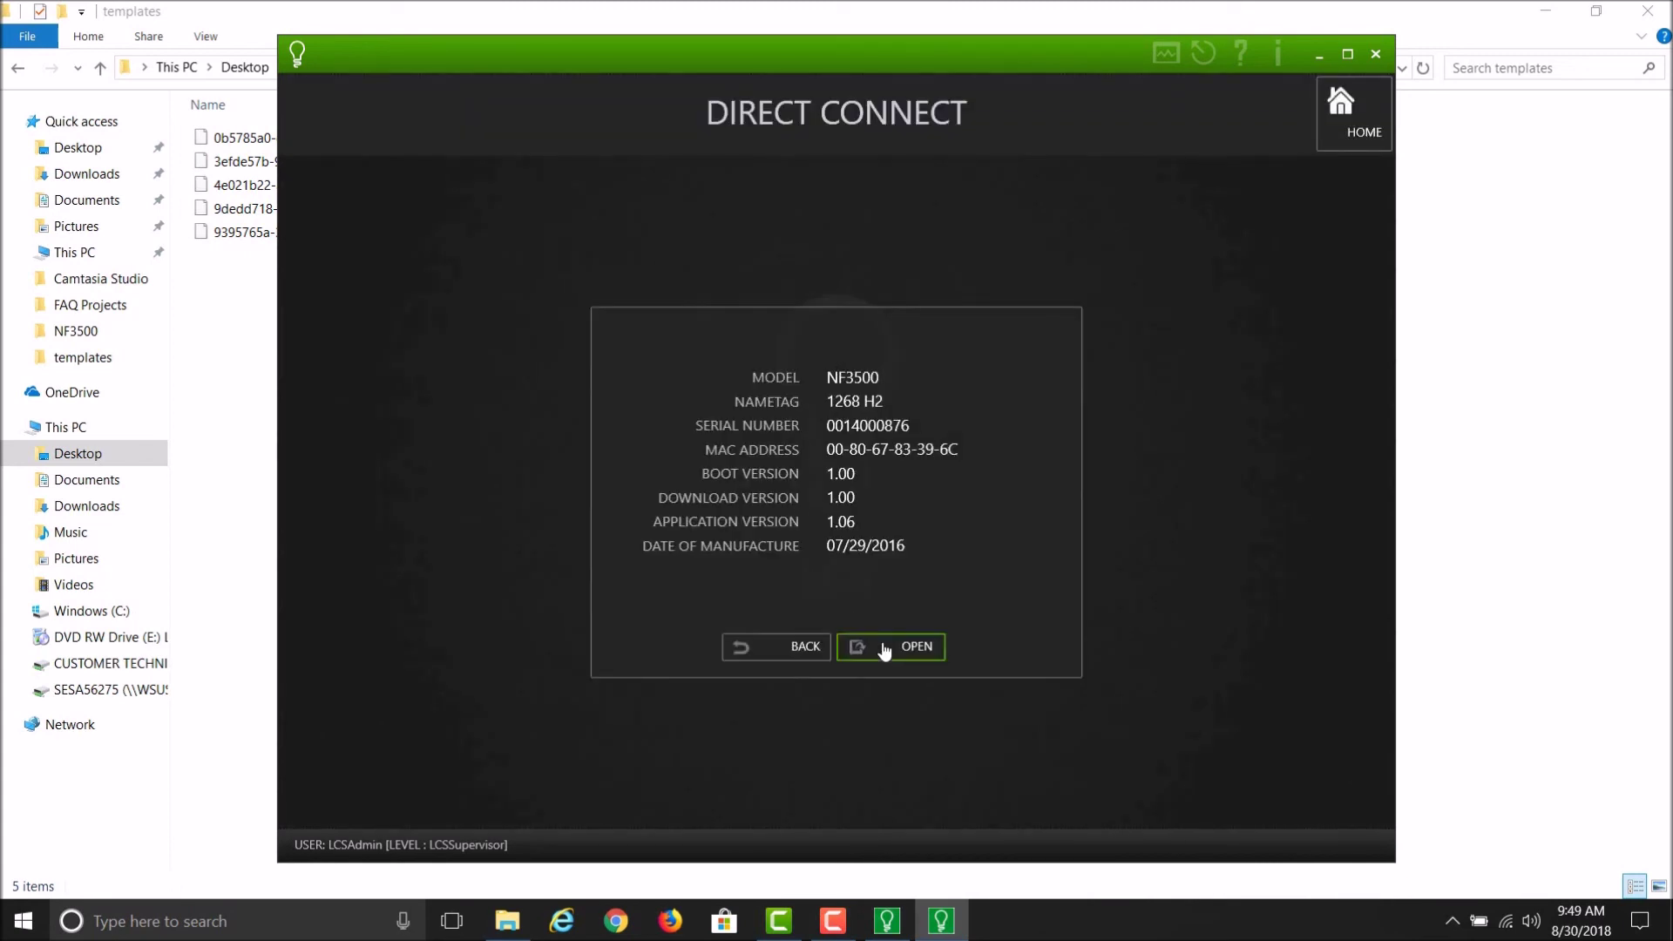
click(884, 649)
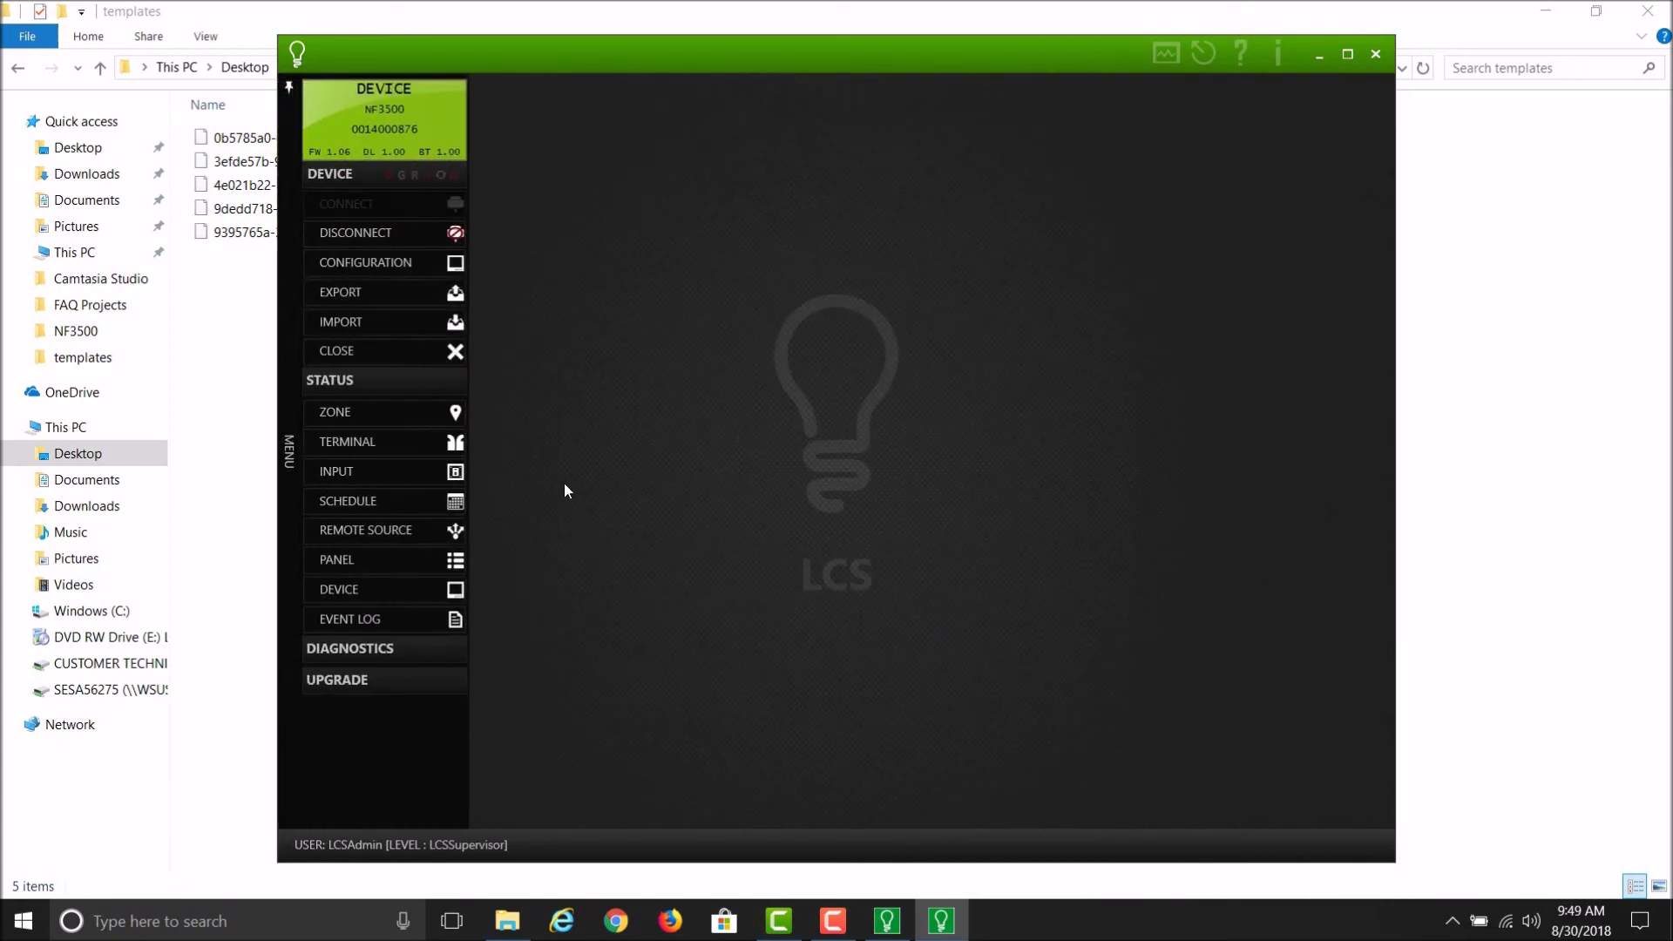
- Display the directly connected NF3500's configuration and import the NF3000G3C to NF3500G4 template into it
click(396, 263)
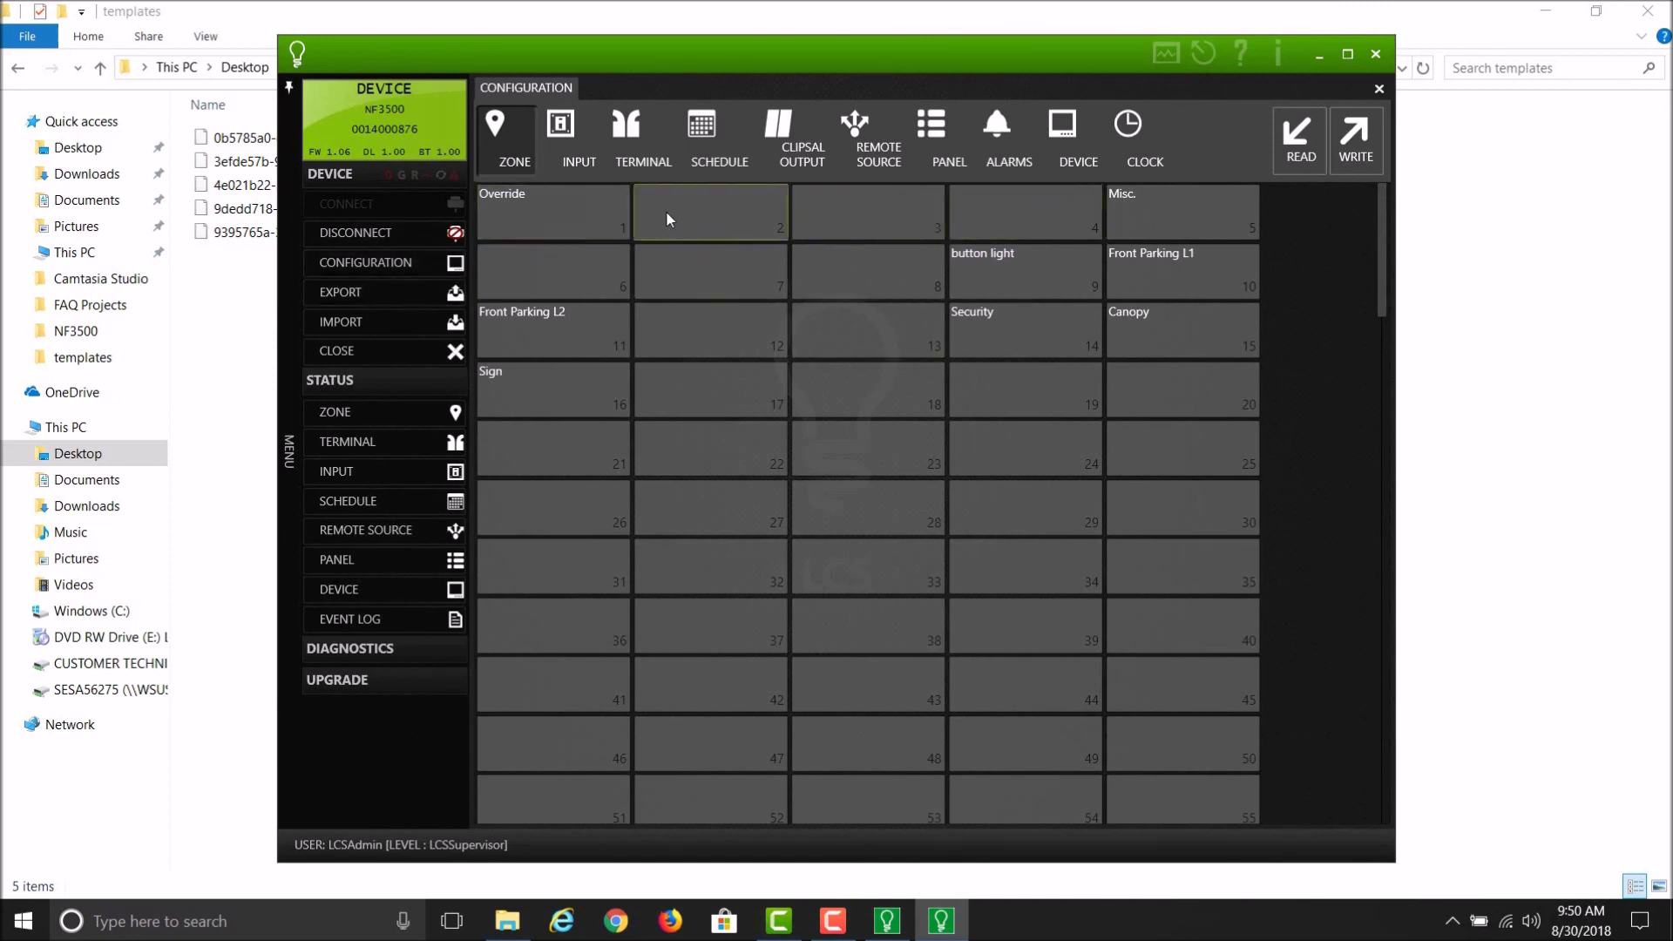
click(353, 327)
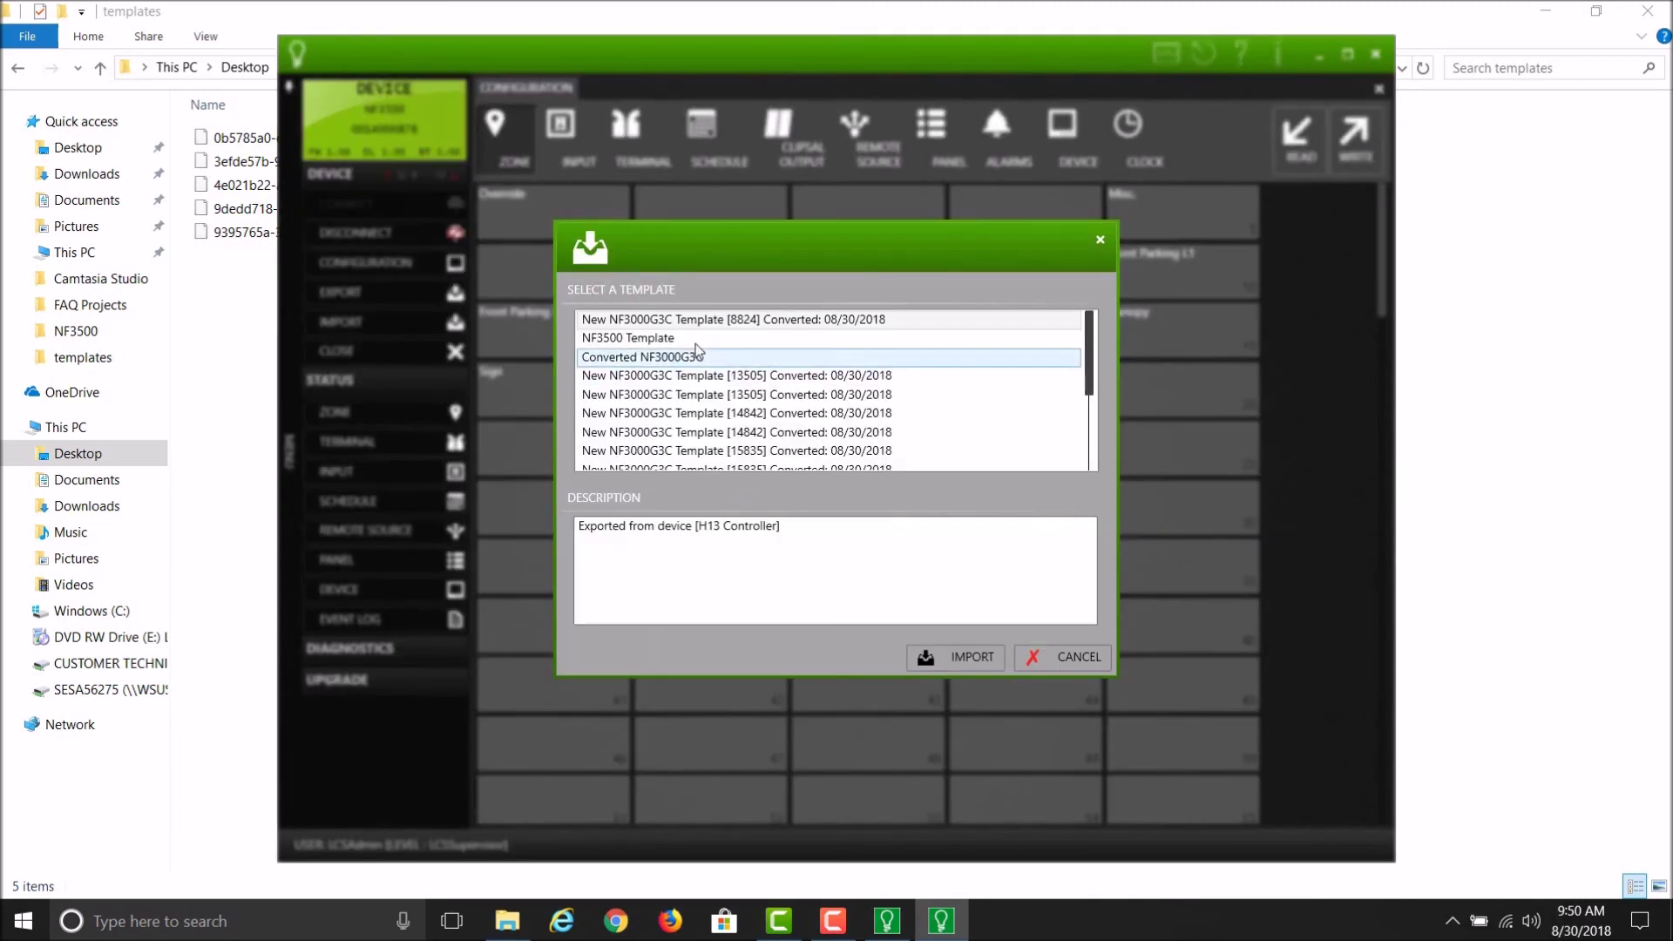
scroll(710, 391, down, 3)
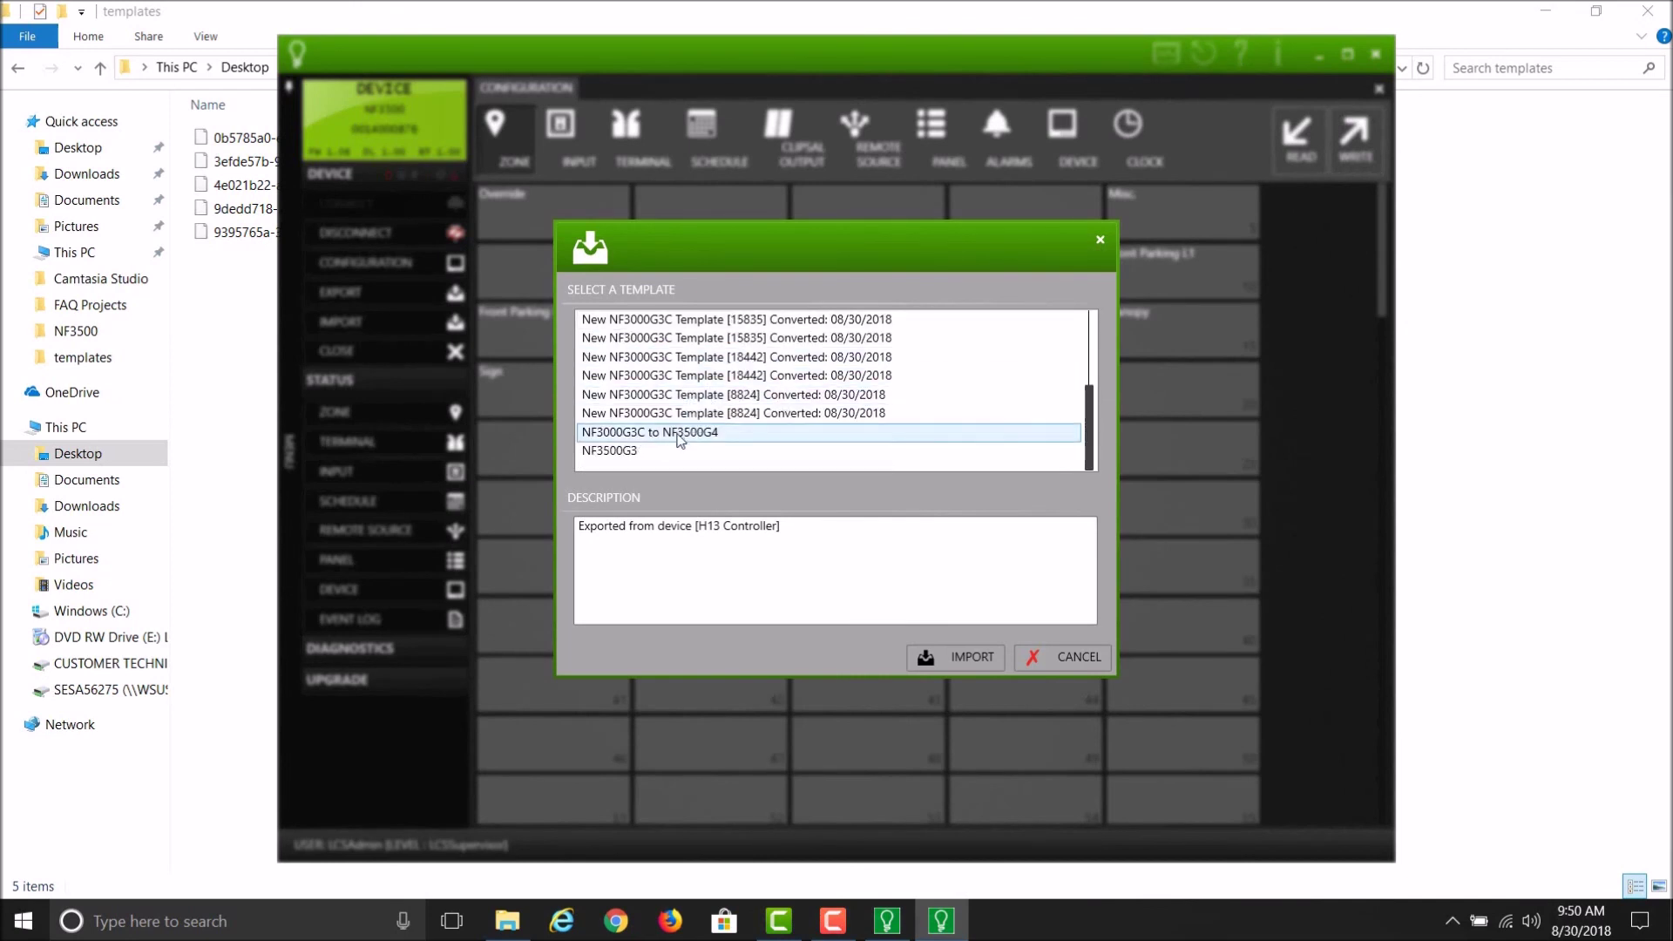
click(683, 432)
click(955, 658)
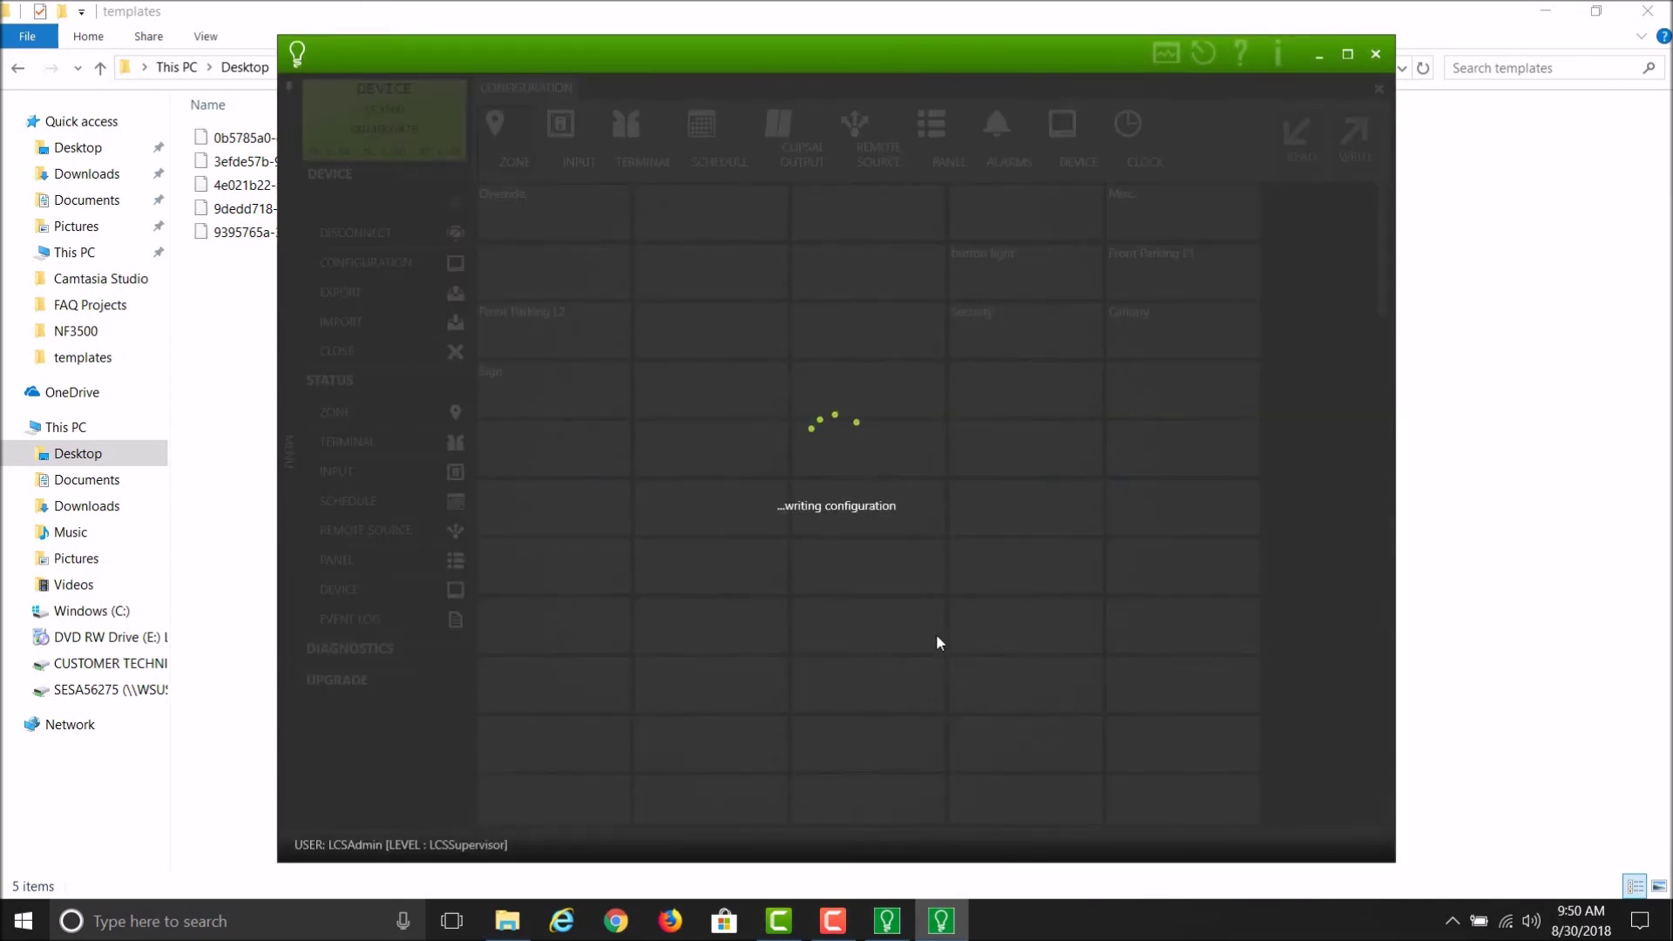